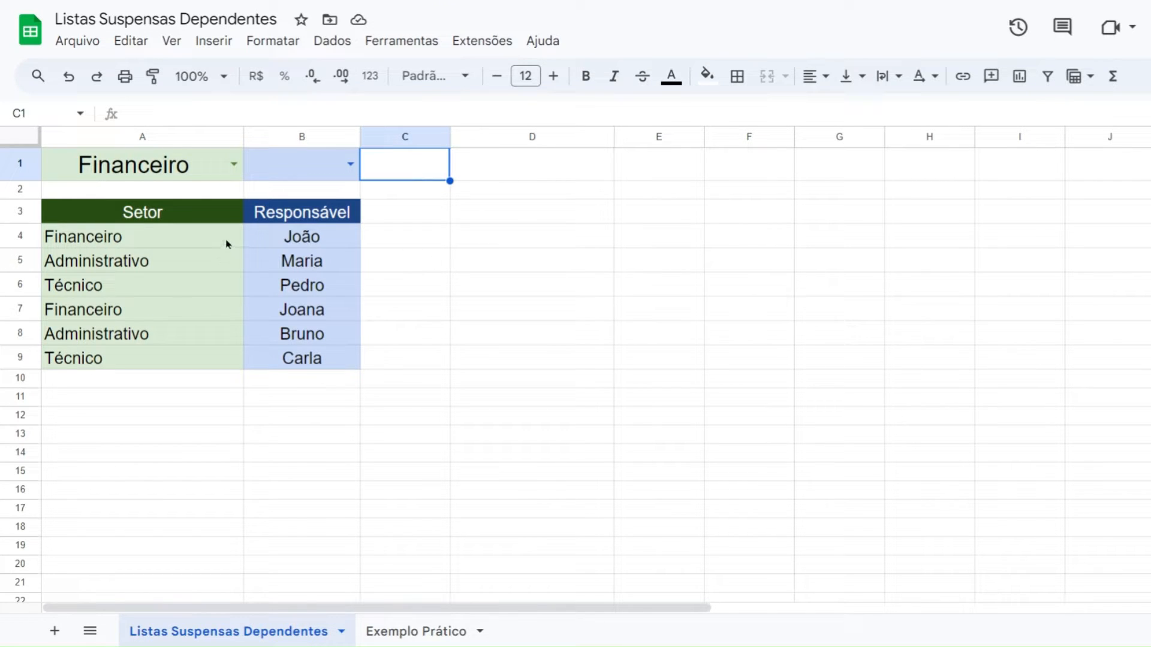
# Step: Examine the Financeiro rows and the responsible-person choices offered in B1 with Financeiro chosen as the sector in A1
pyautogui.moveTo(227, 244); pyautogui.dragTo(265, 244)
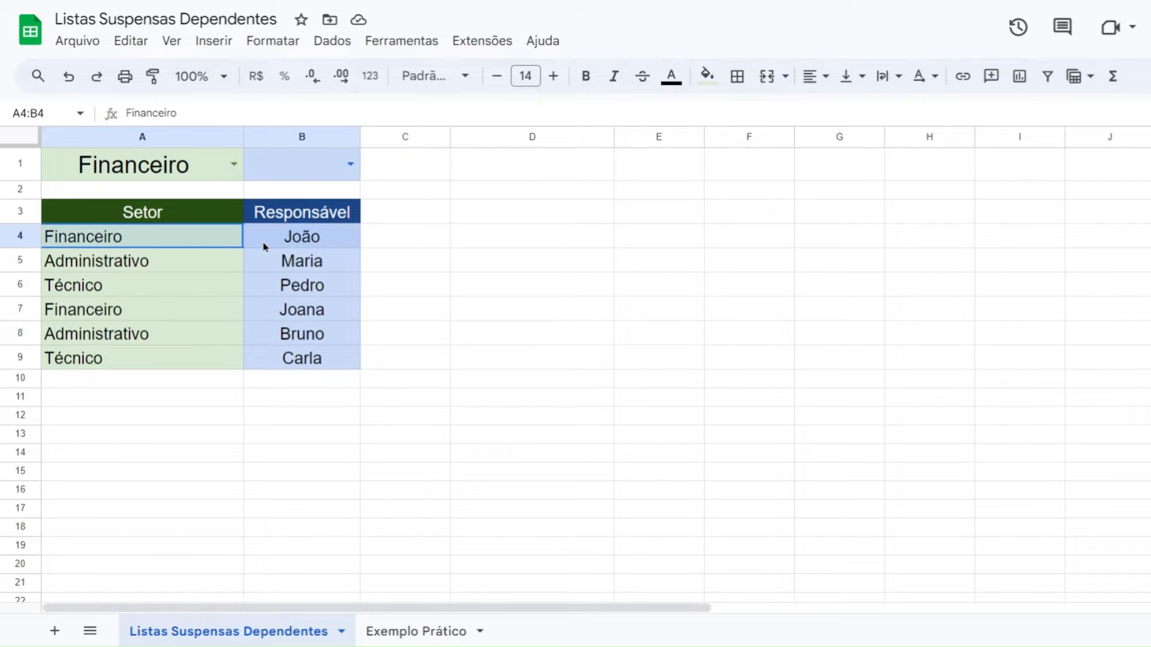
pyautogui.moveTo(225, 313); pyautogui.dragTo(277, 320)
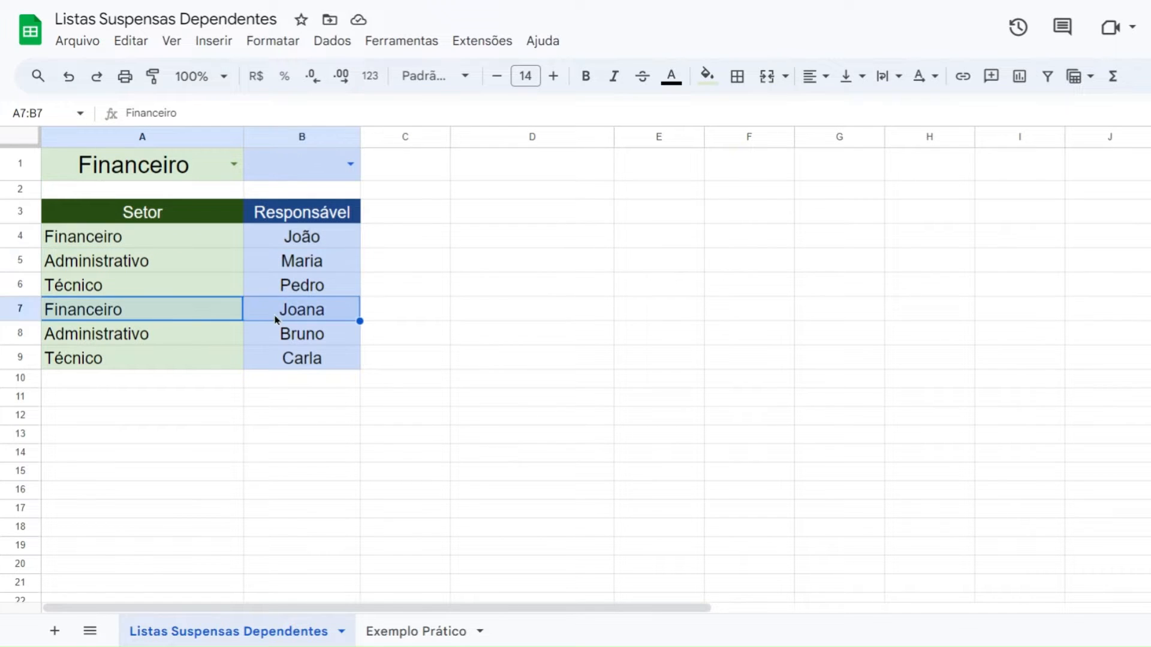
pyautogui.click(423, 170)
pyautogui.click(233, 165)
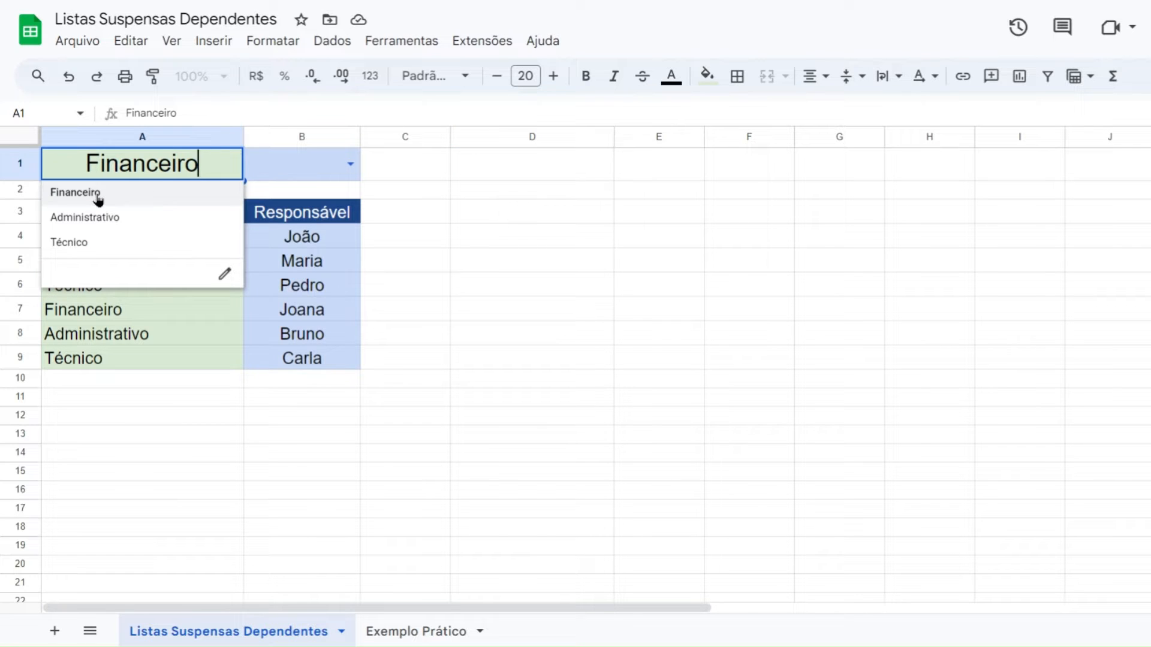
pyautogui.click(98, 198)
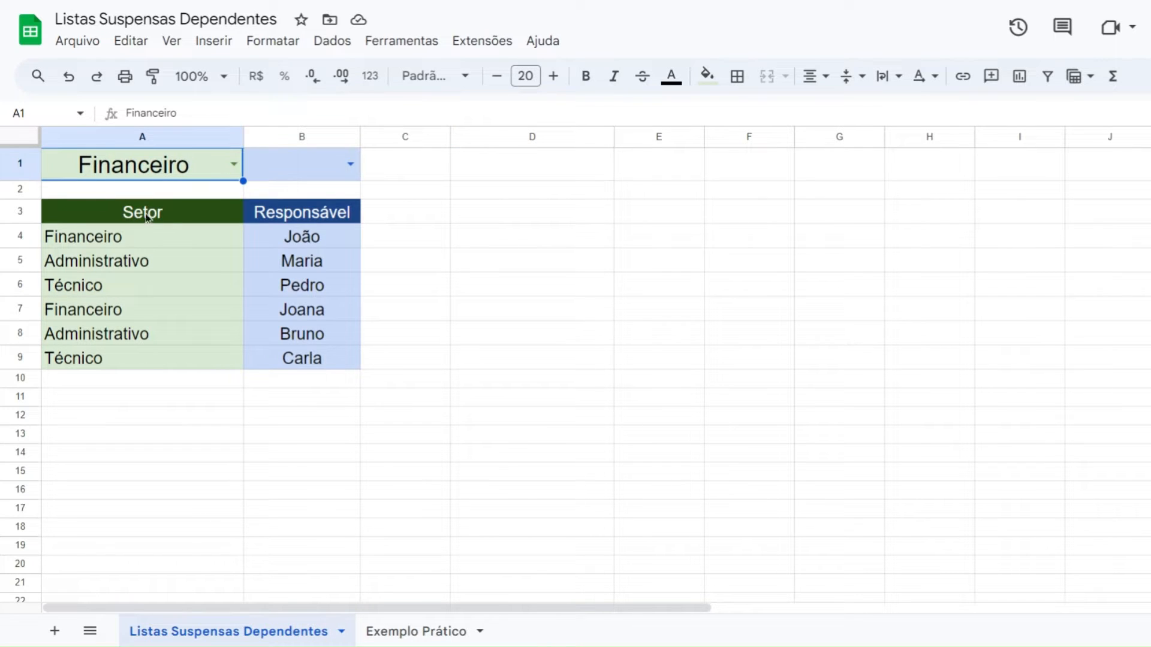
pyautogui.click(350, 165)
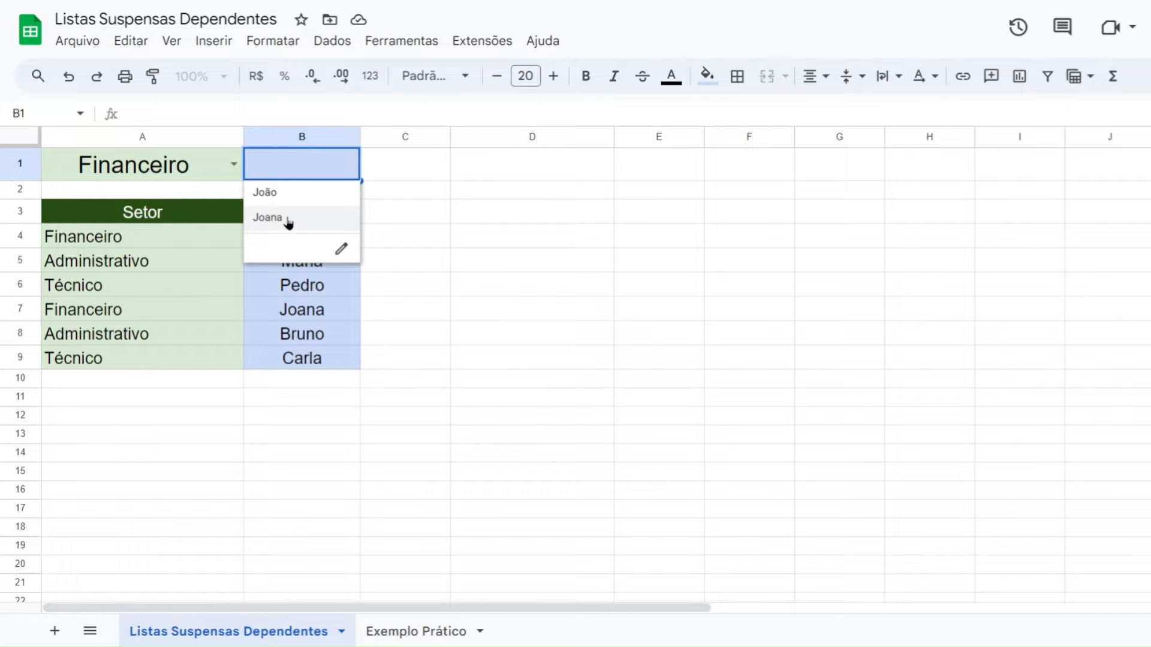
pyautogui.click(422, 175)
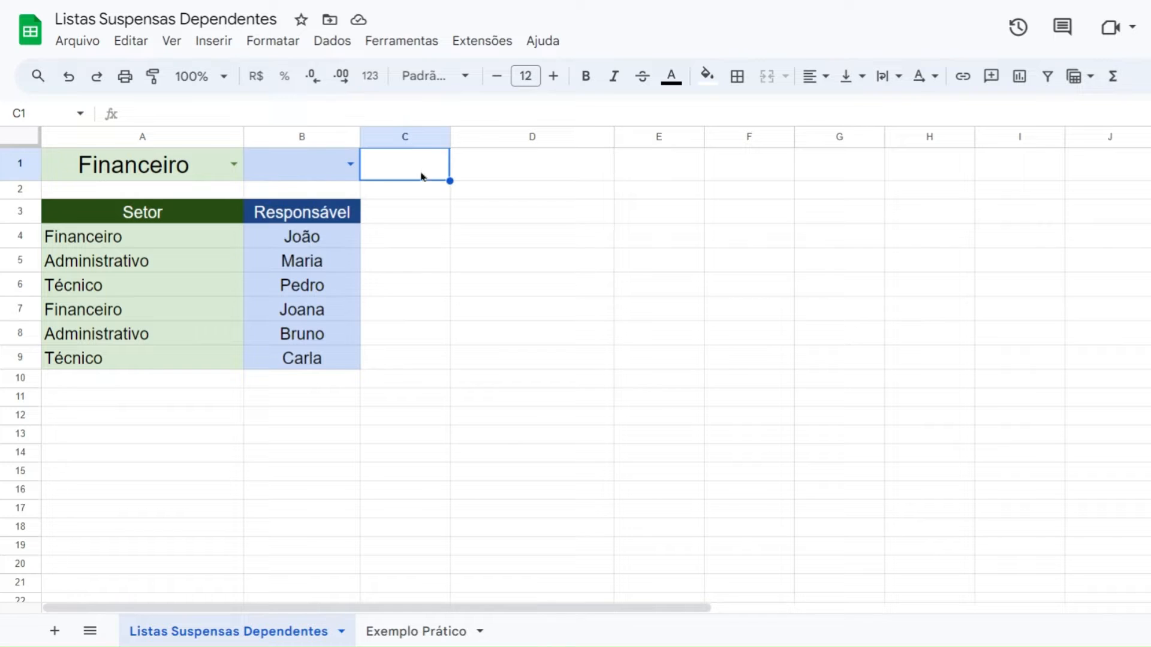
# Step: Change the sector in A1 to Administrativo and choose the first person offered in B1's dropdown
pyautogui.click(188, 270)
pyautogui.moveTo(217, 271); pyautogui.dragTo(267, 271)
pyautogui.moveTo(209, 333); pyautogui.dragTo(264, 331)
pyautogui.click(392, 174)
pyautogui.click(235, 166)
pyautogui.click(121, 218)
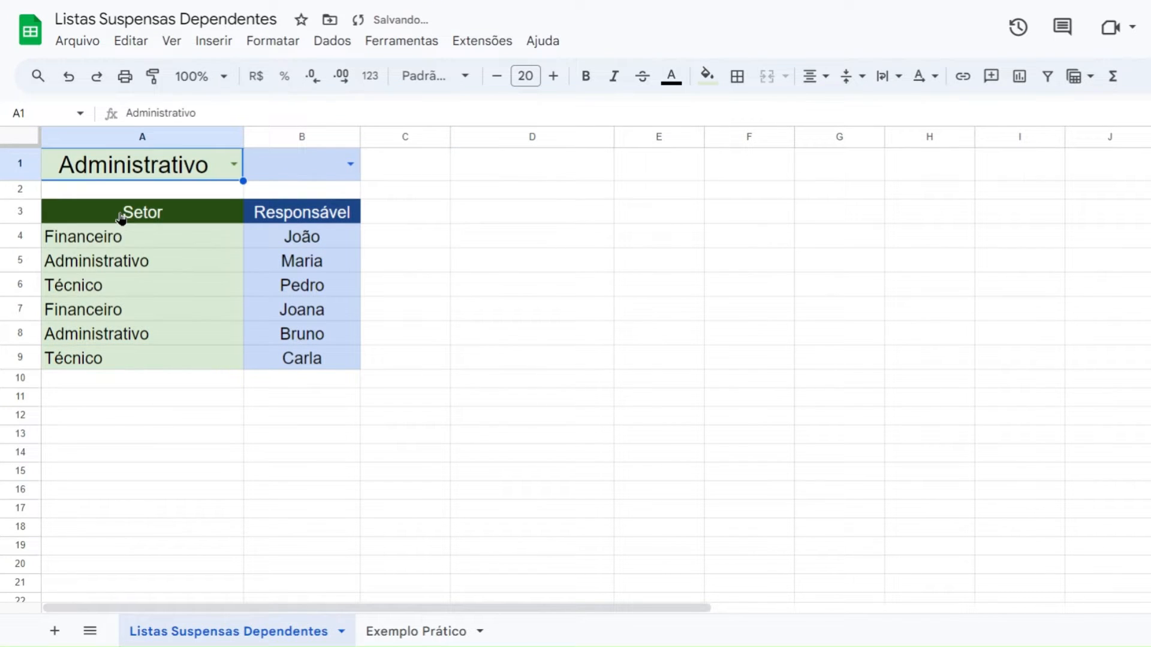
pyautogui.click(351, 165)
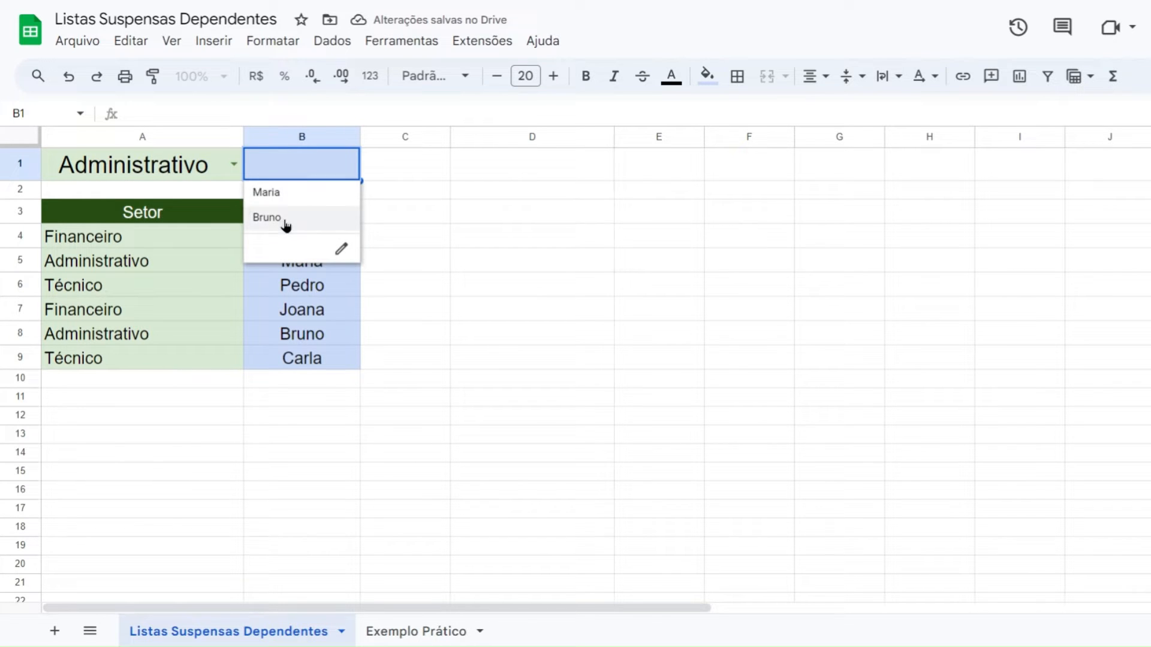
pyautogui.click(321, 190)
pyautogui.click(438, 179)
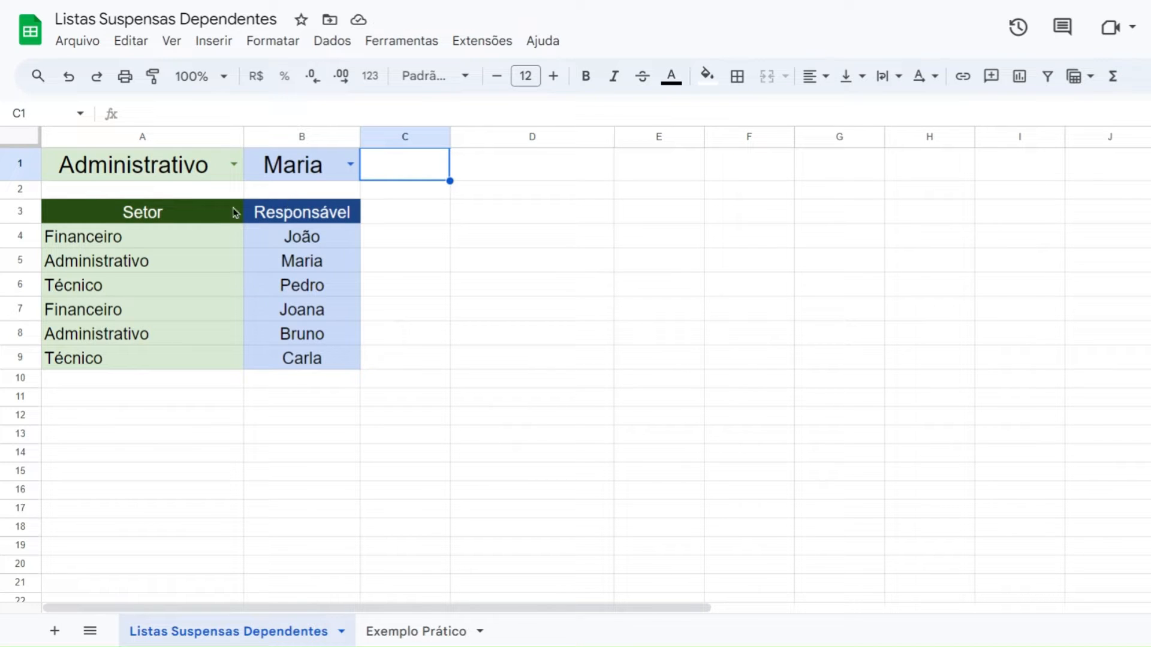
# Step: Change the sector in A1 to Técnico and inspect the Técnico rows and the validation marker on B1
pyautogui.click(235, 172)
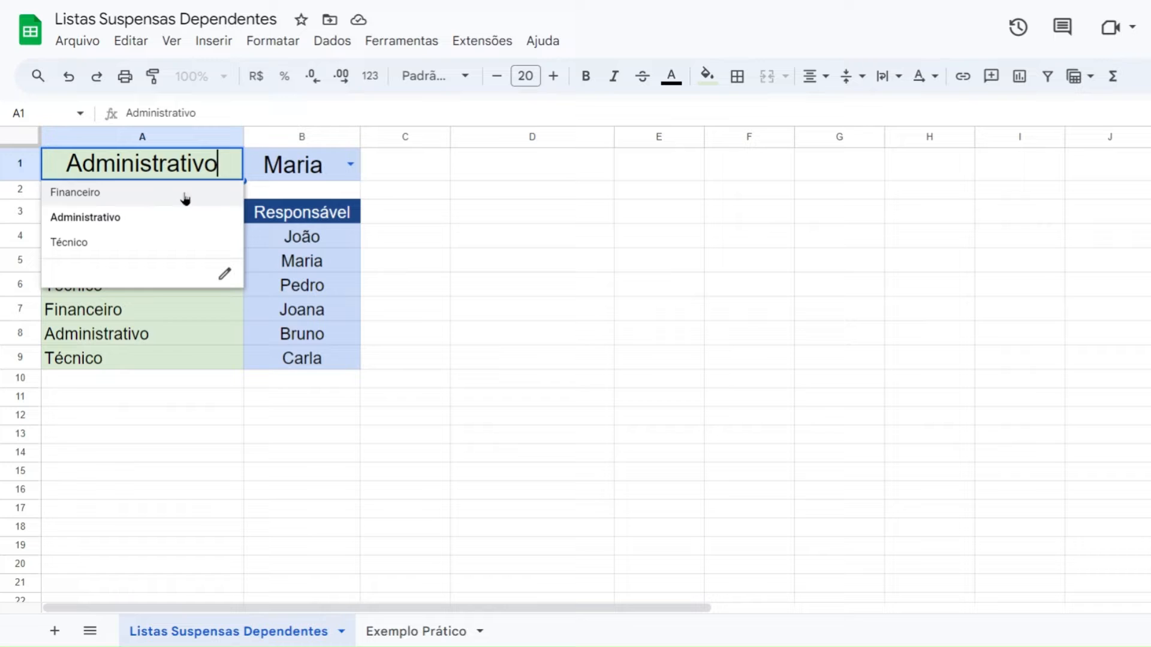
pyautogui.click(89, 243)
pyautogui.click(396, 193)
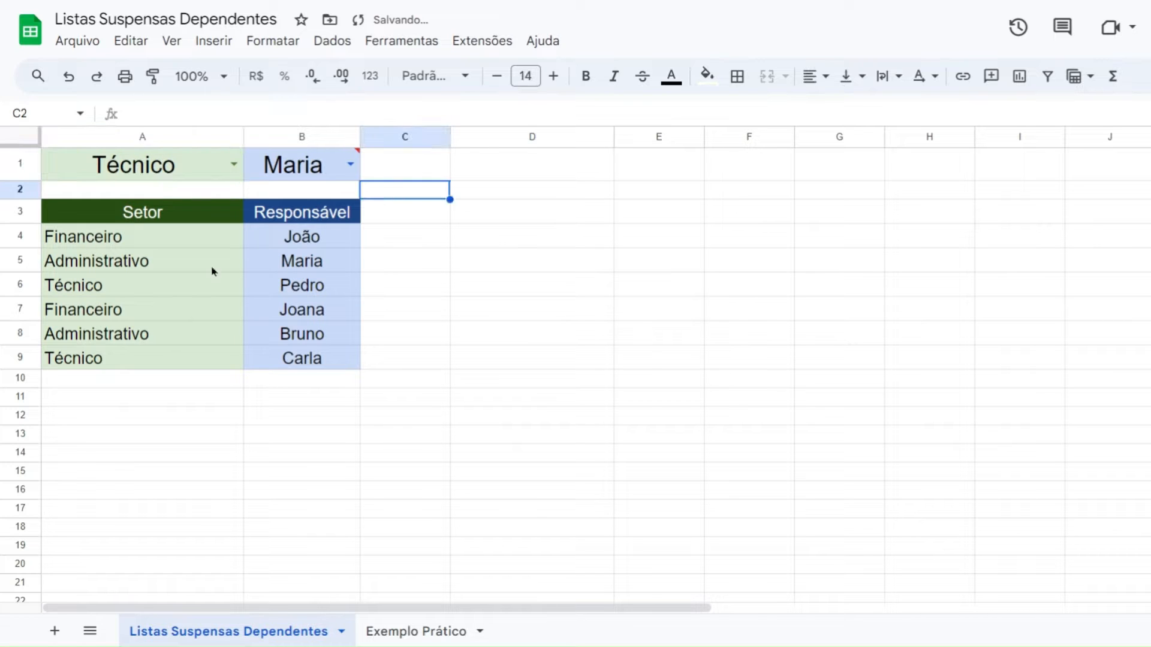
pyautogui.moveTo(198, 289); pyautogui.dragTo(259, 288)
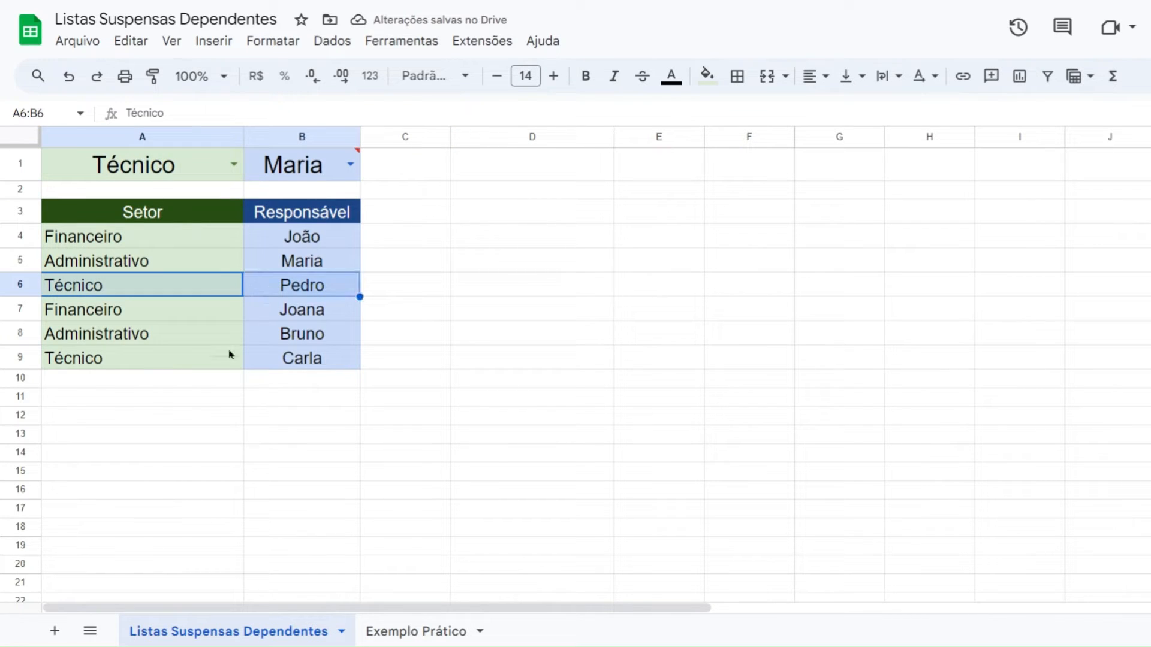
pyautogui.moveTo(228, 352); pyautogui.dragTo(269, 366)
pyautogui.click(413, 197)
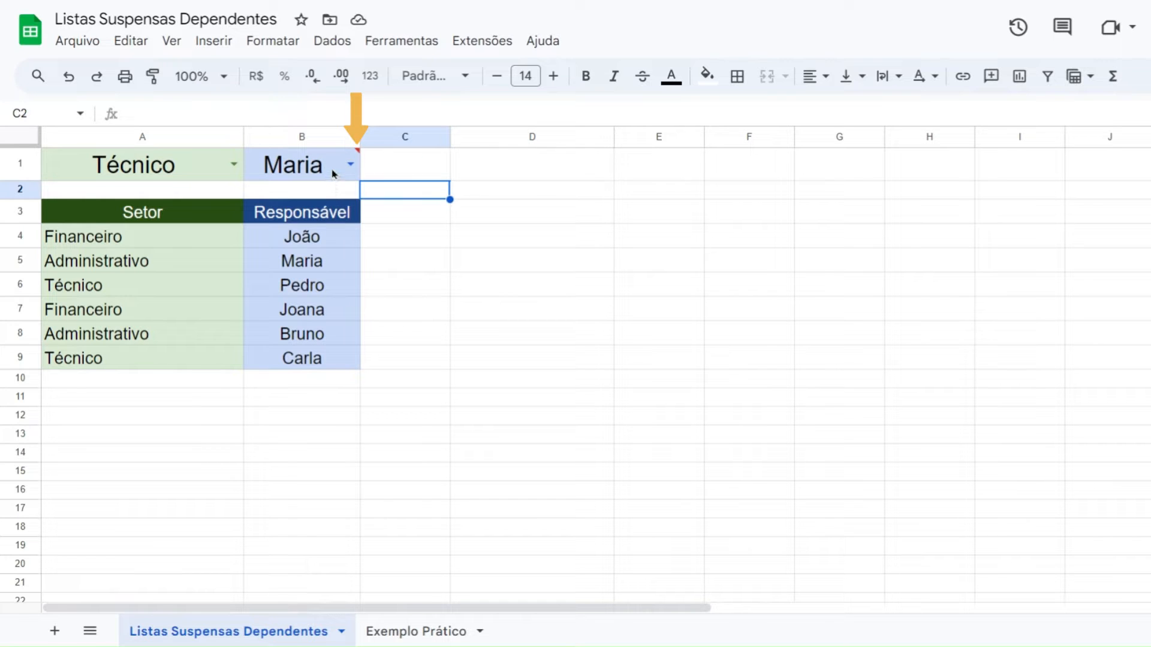
pyautogui.moveTo(334, 173)
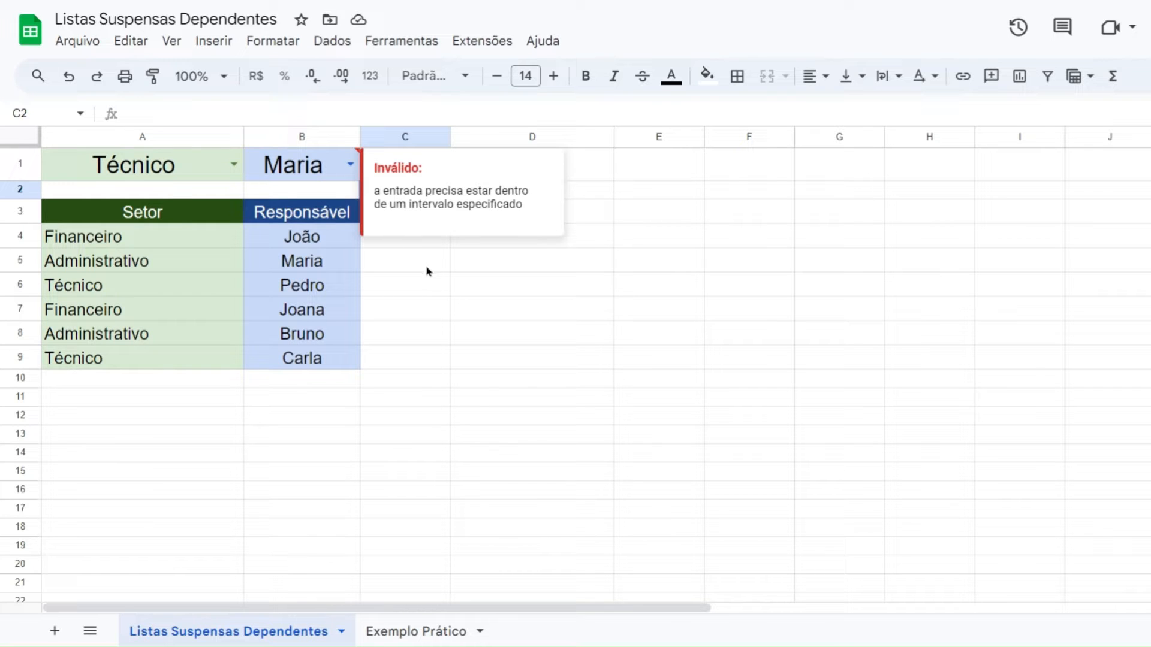
pyautogui.click(503, 291)
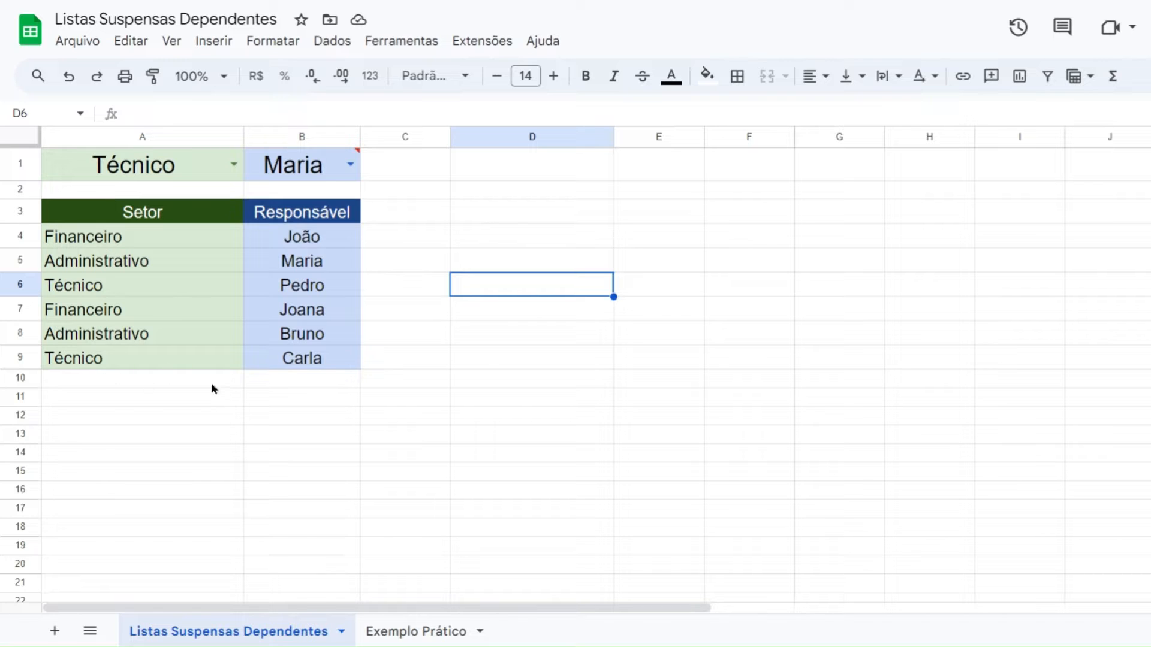
# Step: Replace the responsible person in B1 with the first one offered for the Técnico sector
pyautogui.click(350, 163)
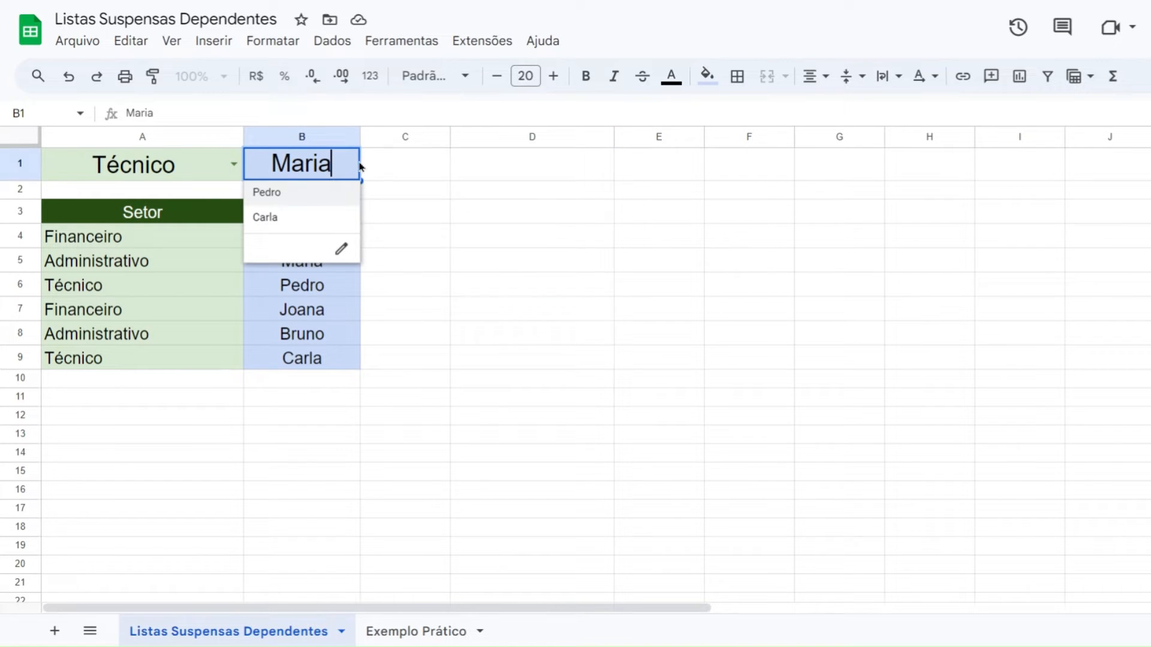
pyautogui.click(309, 195)
pyautogui.click(490, 245)
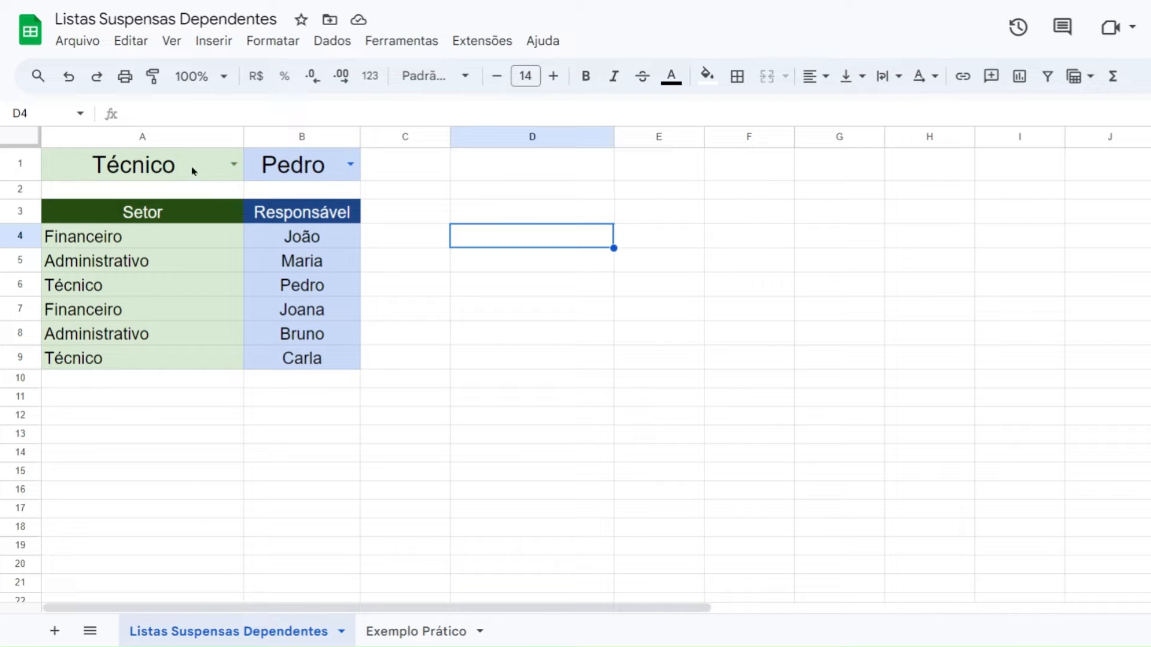
# Step: Clear the responsible person in B1 and set the sector in A1 to Financeiro to view the matching choices
pyautogui.click(293, 192)
pyautogui.press('Up')
pyautogui.press('Delete')
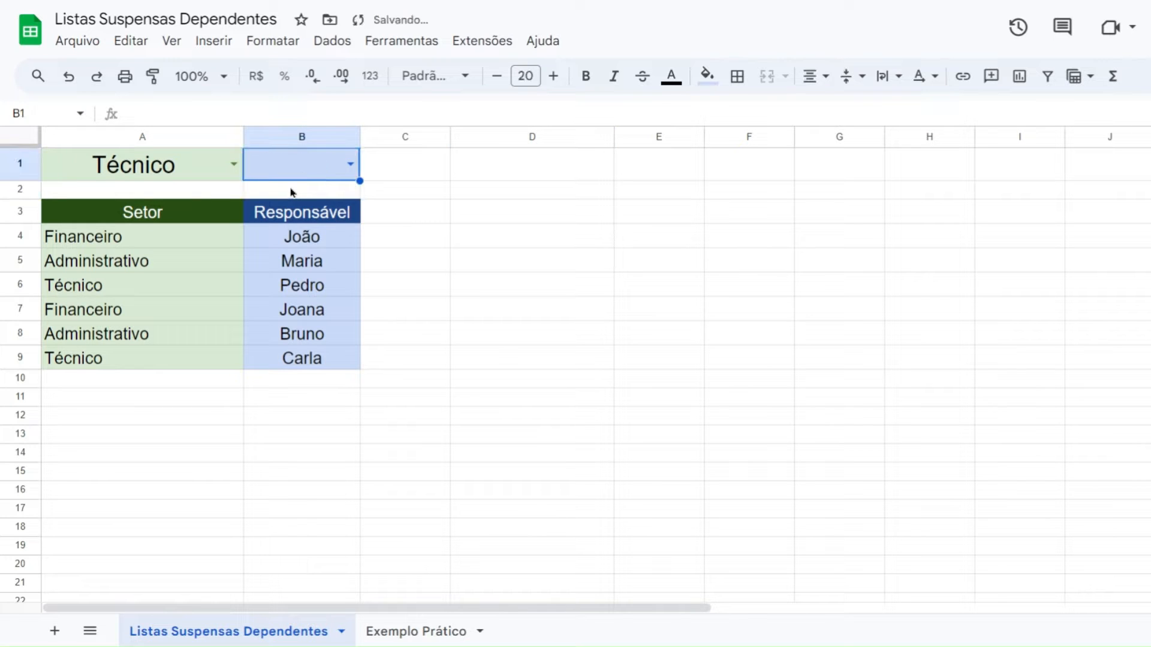
pyautogui.click(233, 163)
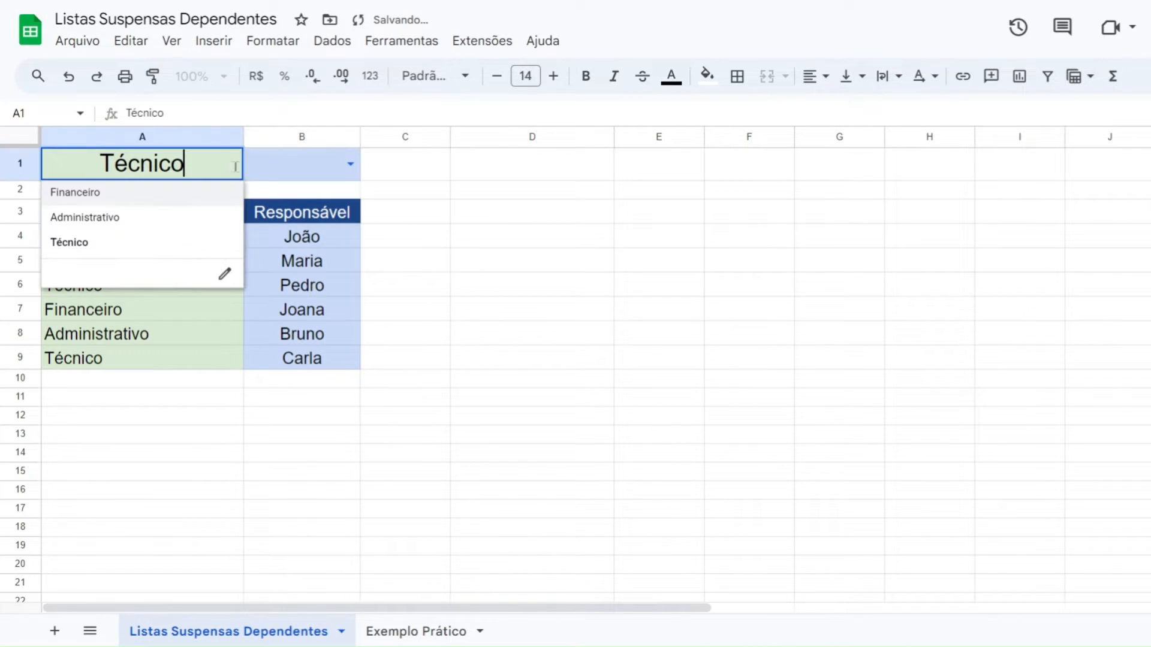
pyautogui.click(165, 193)
pyautogui.click(346, 166)
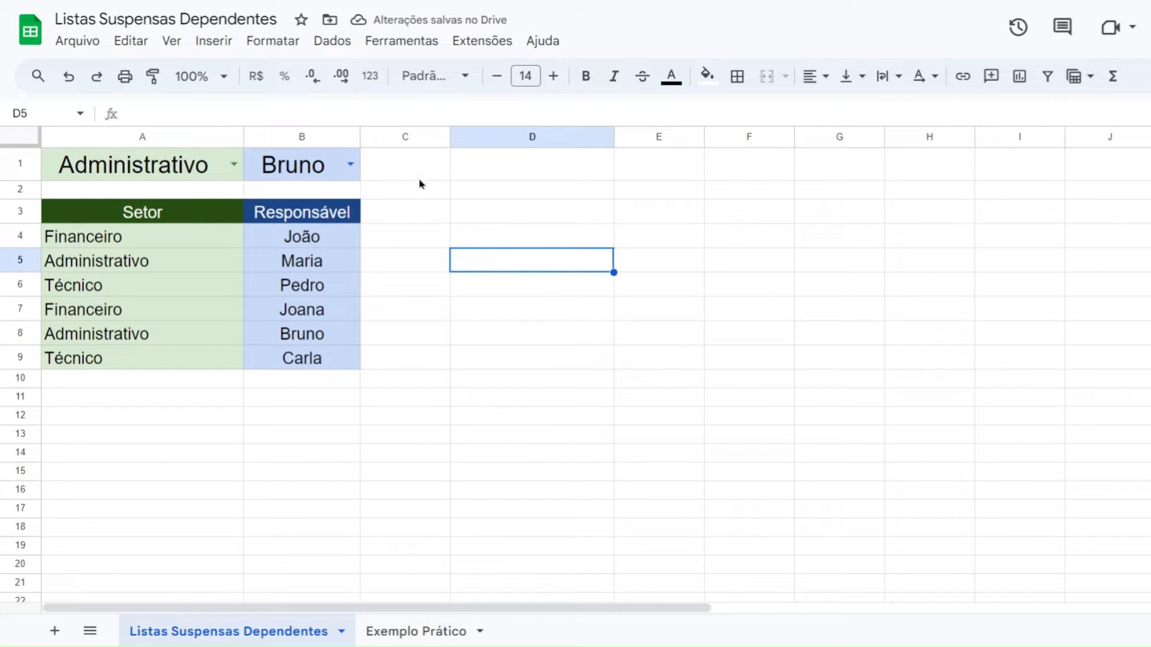
# Step: On the Exemplo Prático sheet, add a data validation rule to A1 with the criterion Menu suspenso (de um intervalo)
pyautogui.click(414, 631)
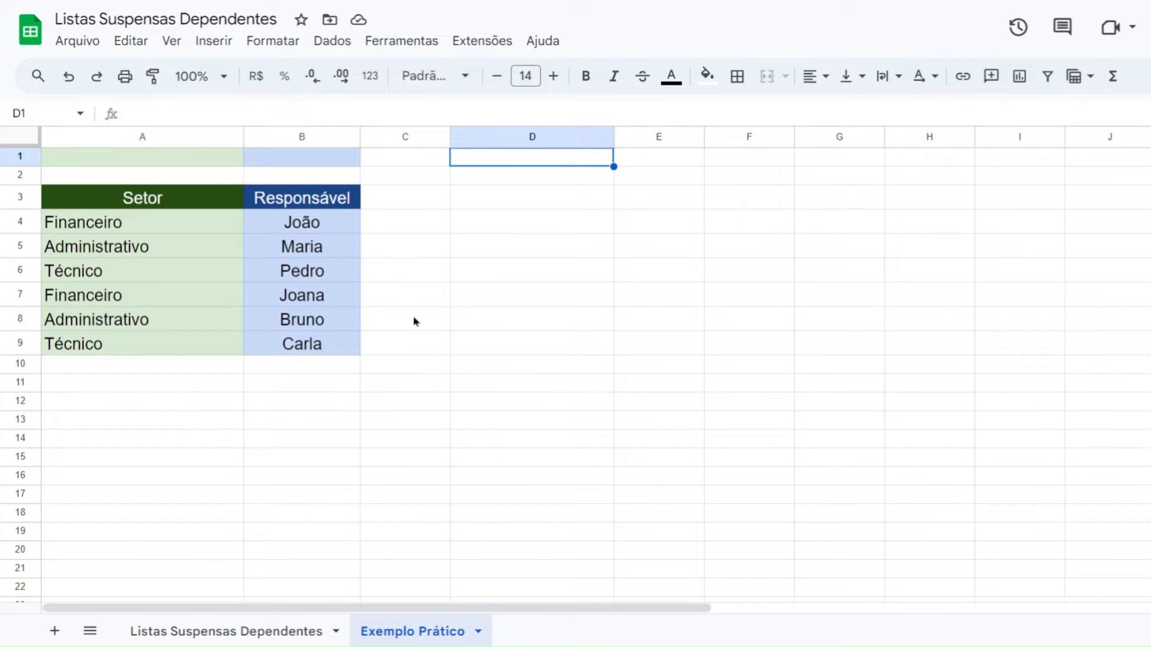
pyautogui.click(129, 163)
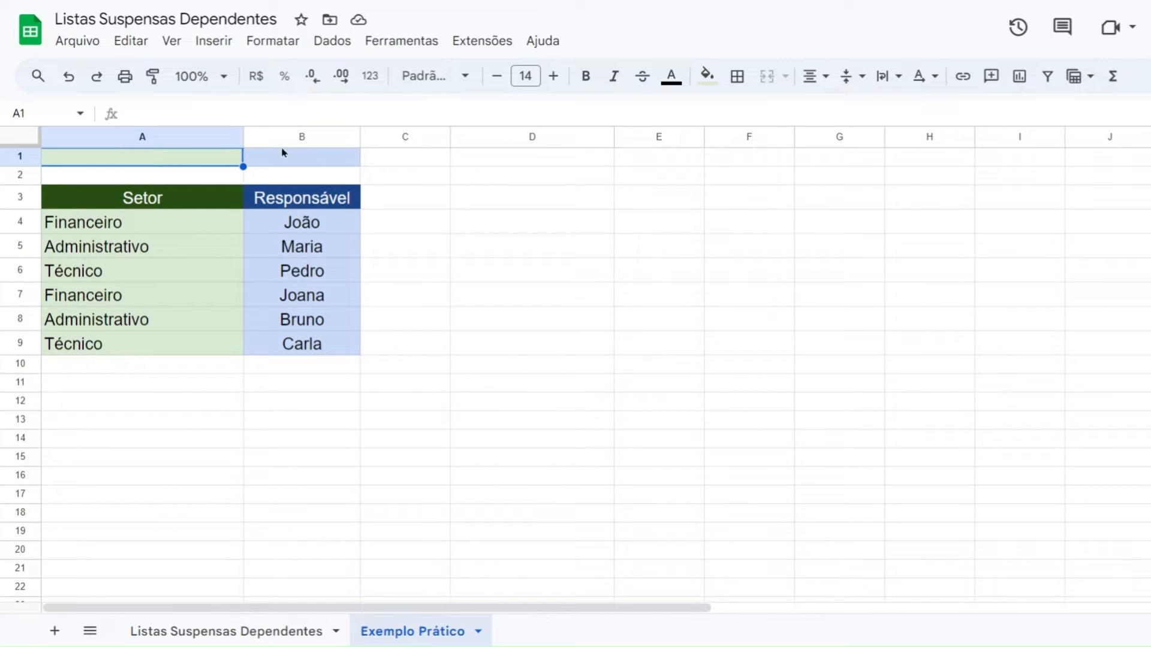
pyautogui.click(347, 41)
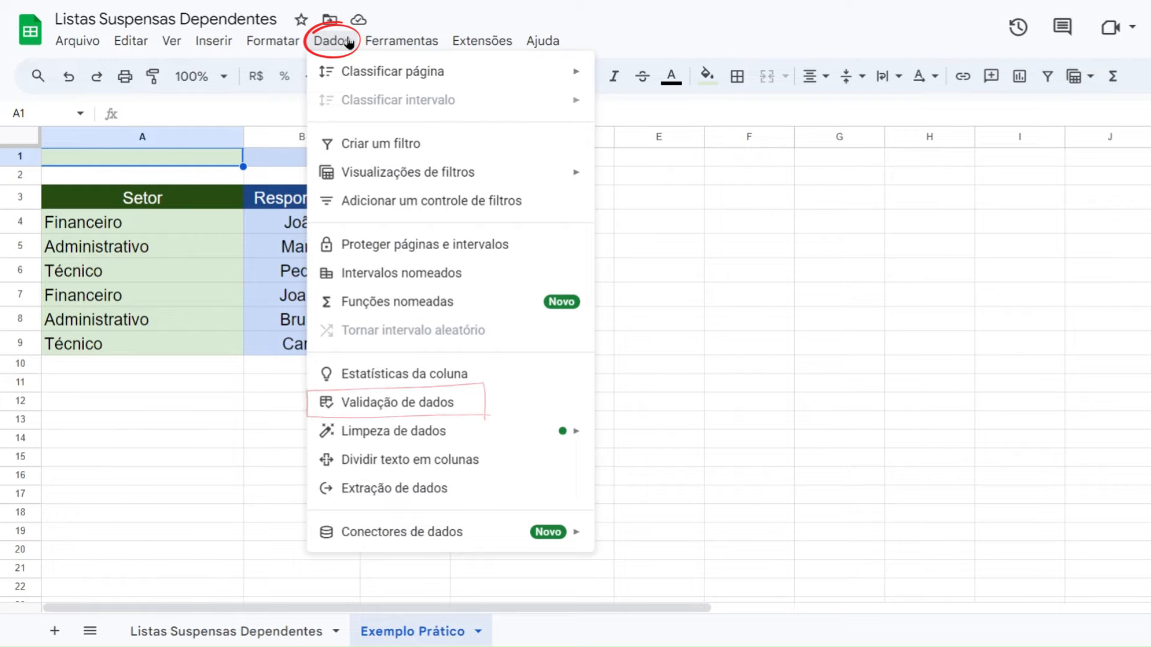
pyautogui.click(406, 405)
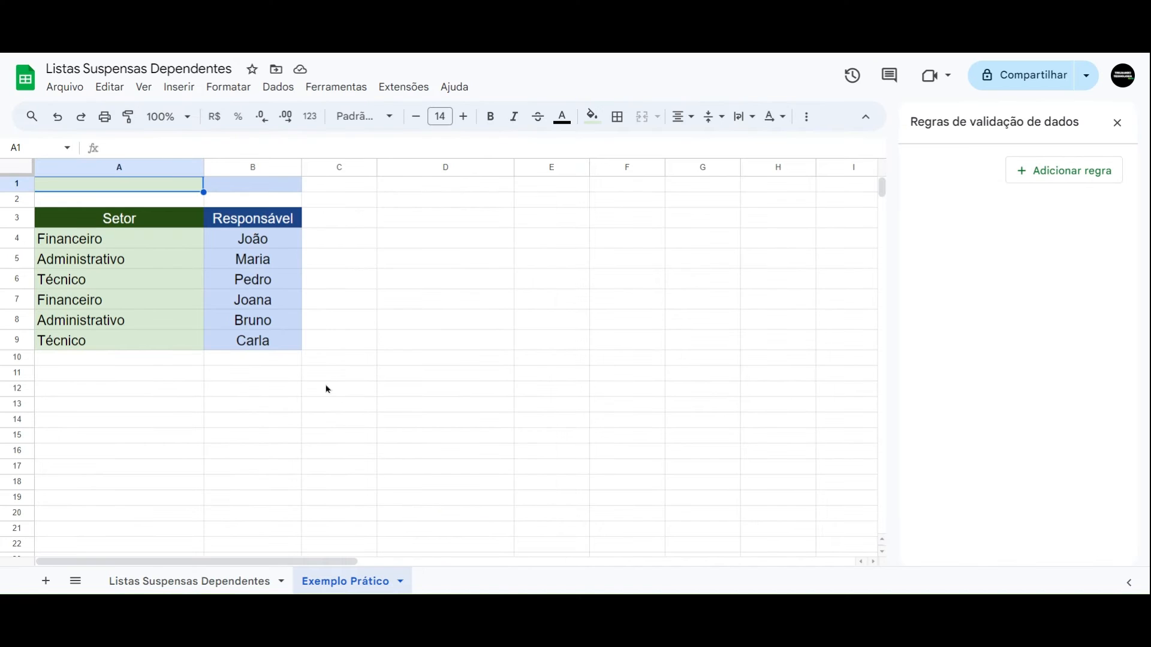
pyautogui.click(1059, 180)
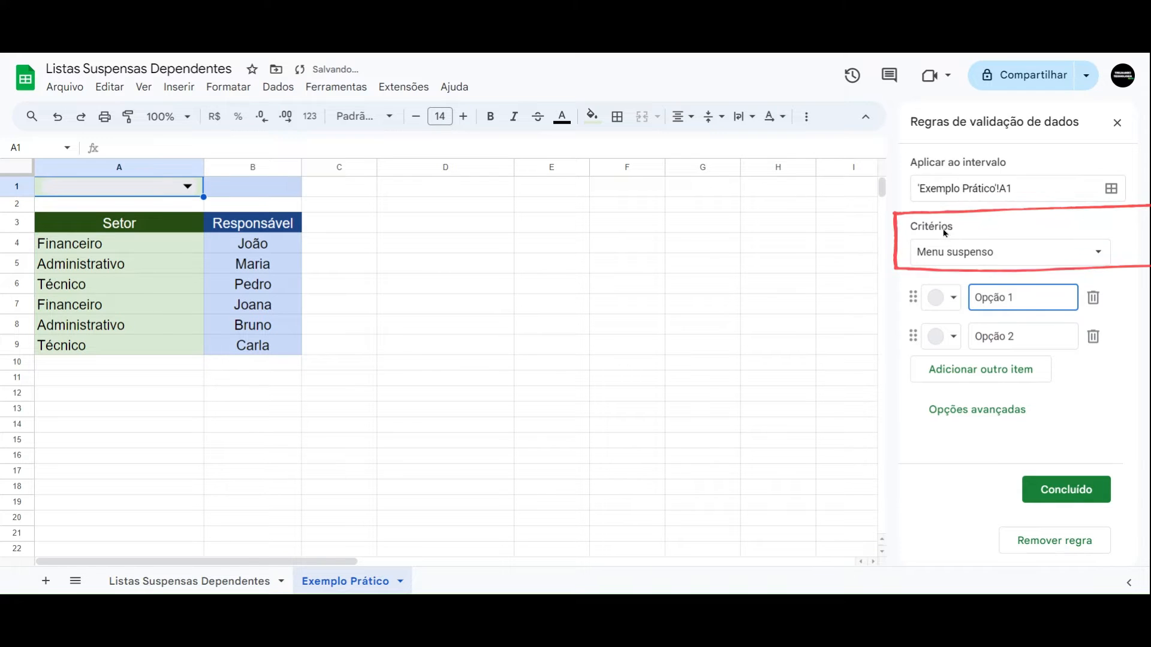
pyautogui.click(1082, 256)
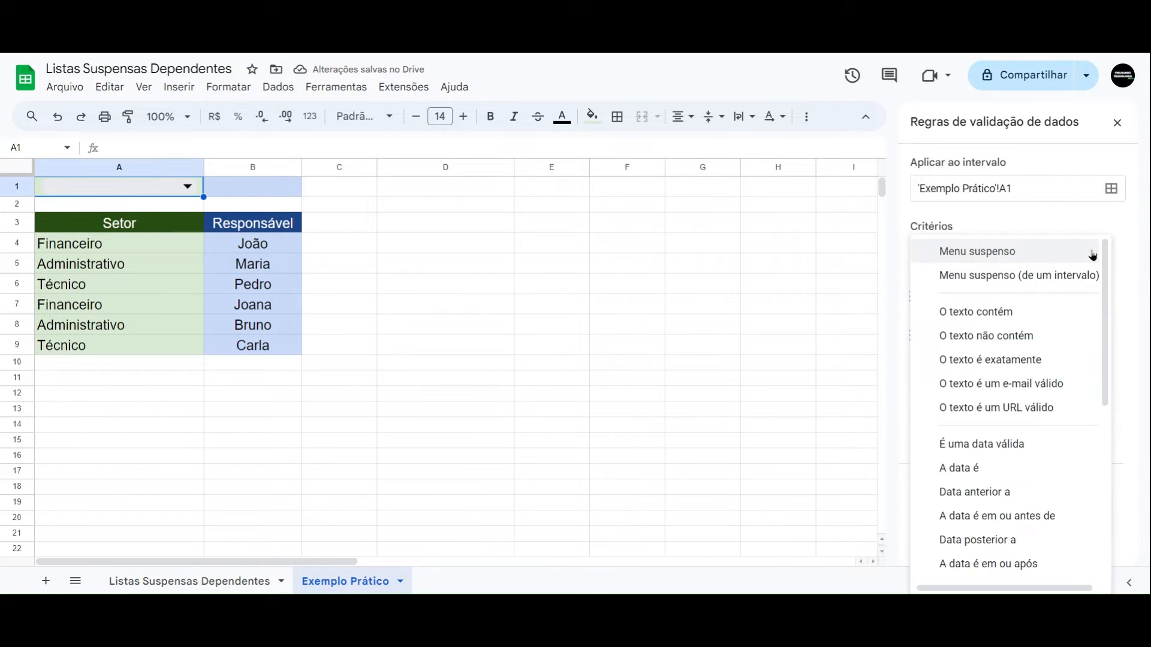
pyautogui.click(981, 276)
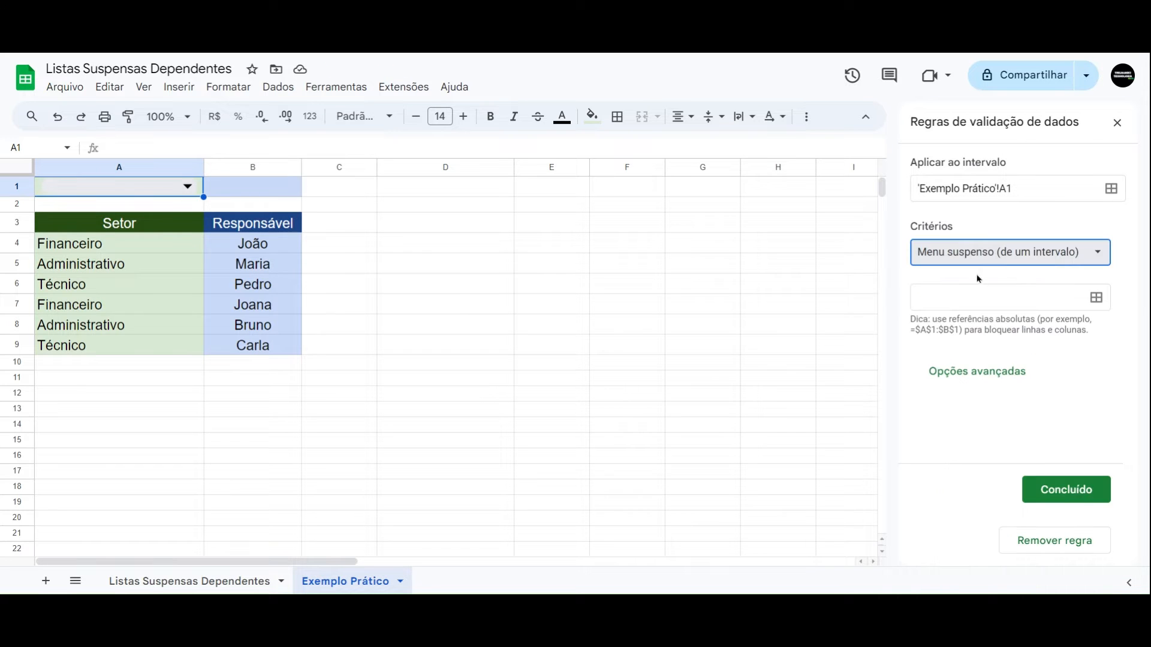
# Step: Set the dropdown's source range to 'Exemplo Prático'!A4:A, leaving the end row open
pyautogui.click(1096, 299)
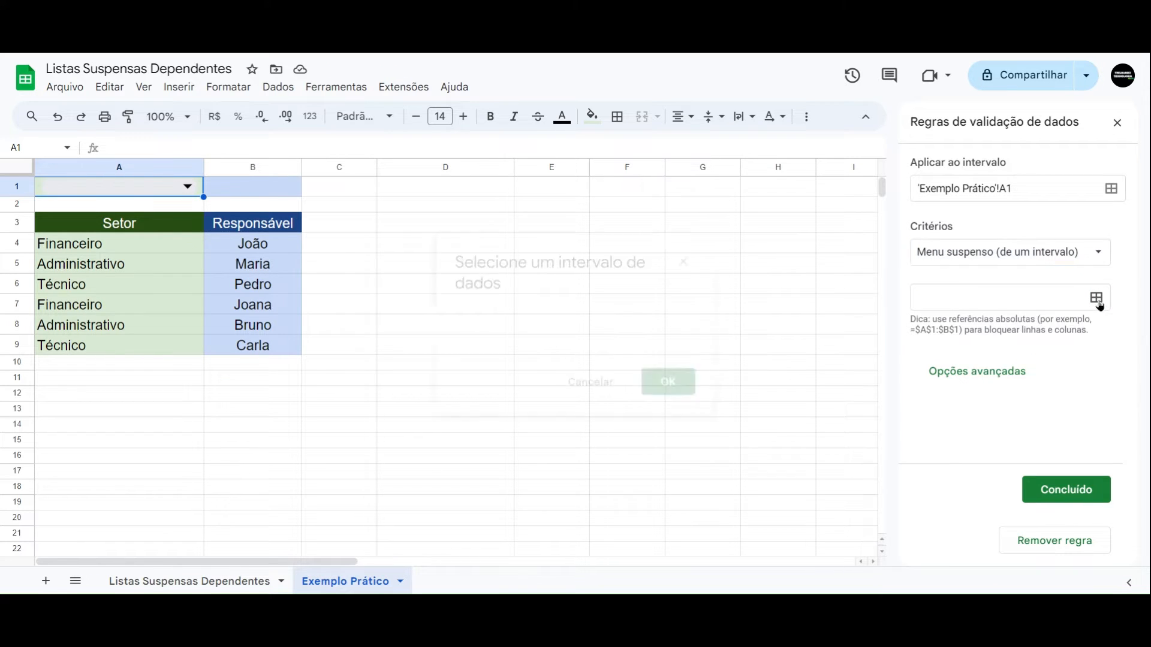
pyautogui.moveTo(87, 250); pyautogui.dragTo(82, 351)
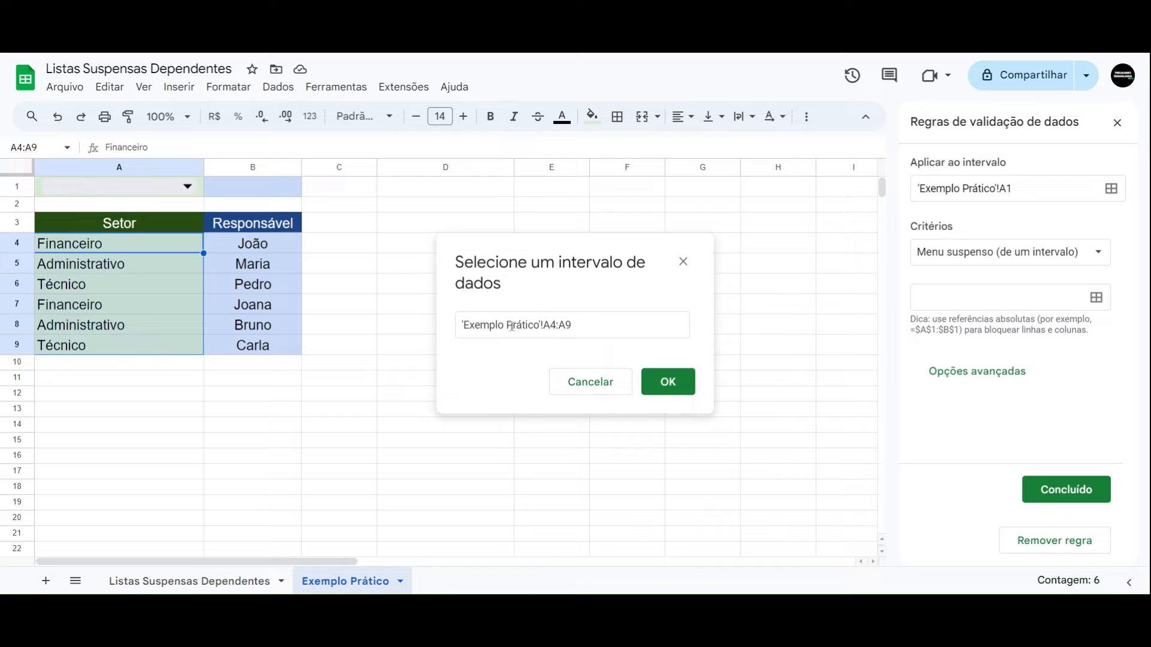
pyautogui.click(580, 325)
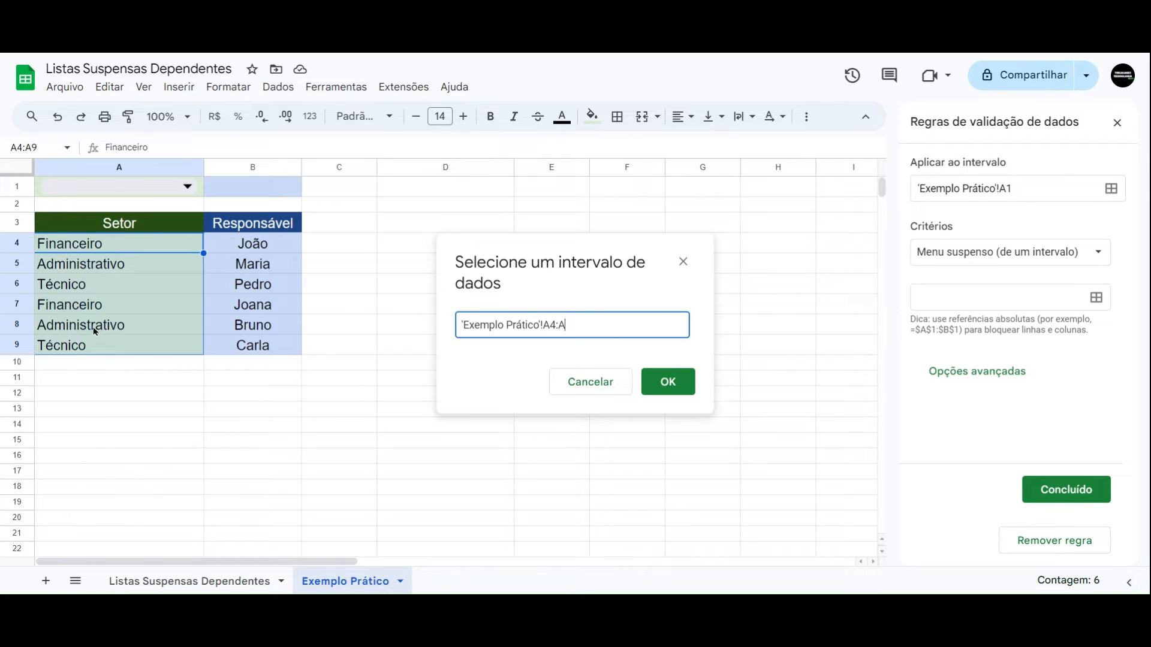
pyautogui.click(691, 394)
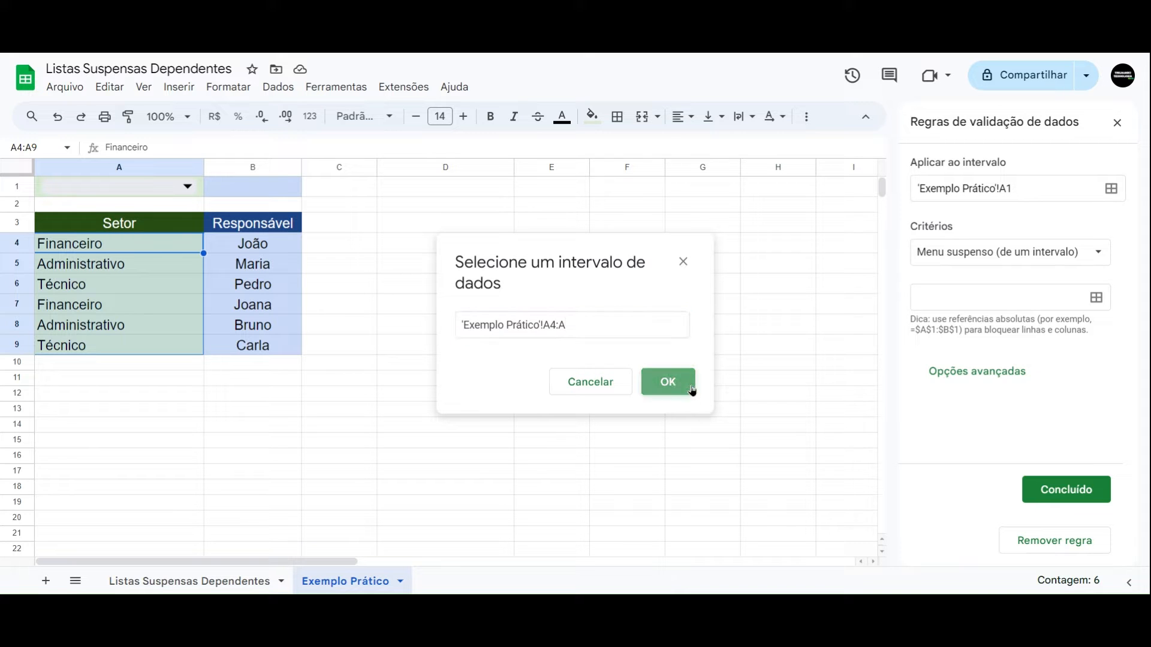
# Step: Set the rule's advanced options to Rejeitar a entrada and the Ícone display style, and save the rule
pyautogui.scroll(-1, 944, 345)
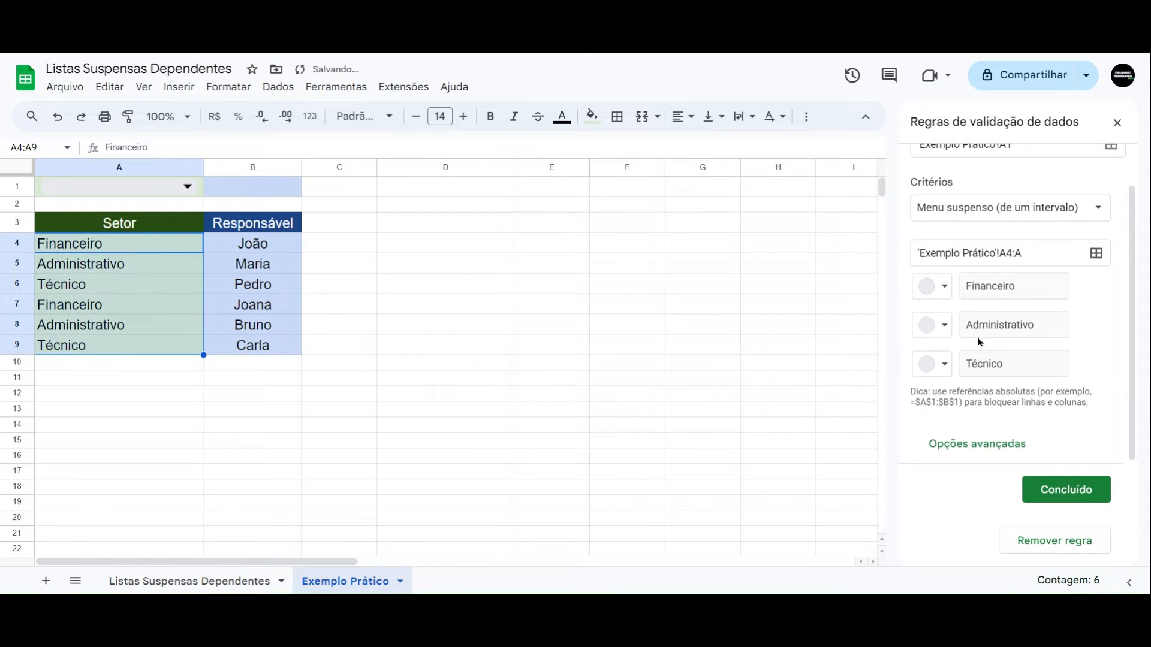
pyautogui.click(974, 445)
pyautogui.scroll(-4, 1017, 342)
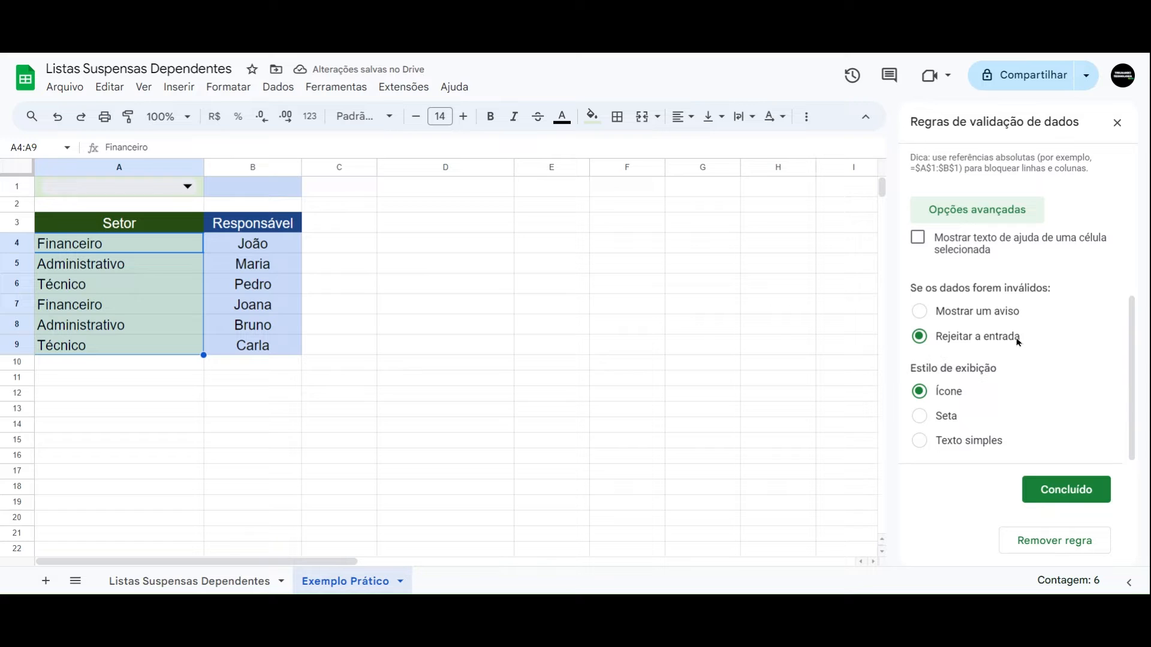
pyautogui.click(926, 339)
pyautogui.click(923, 393)
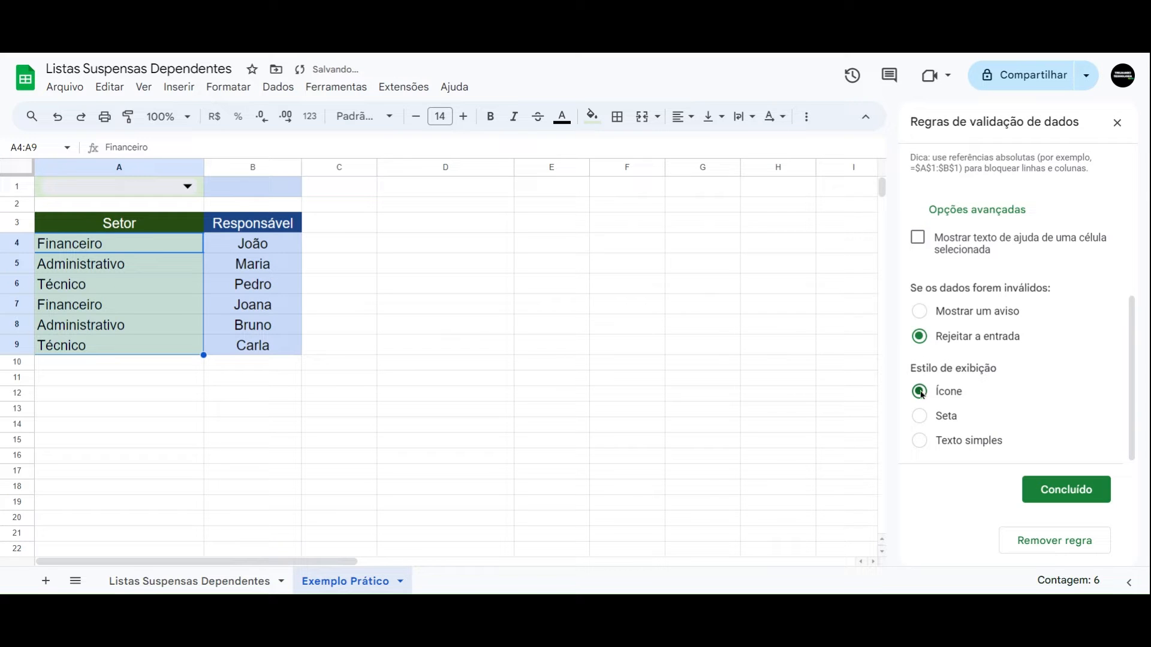
pyautogui.click(1058, 498)
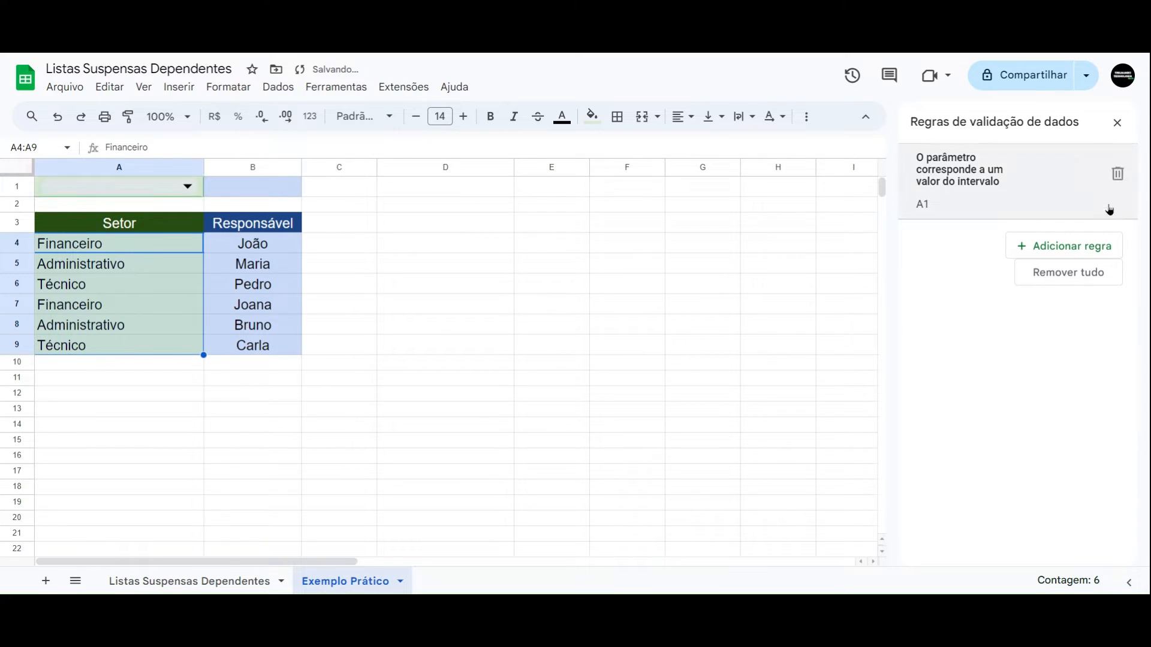
# Step: Close the data validation rules and open A1's dropdown to view the sector choices
pyautogui.click(1117, 122)
pyautogui.click(402, 230)
pyautogui.click(181, 187)
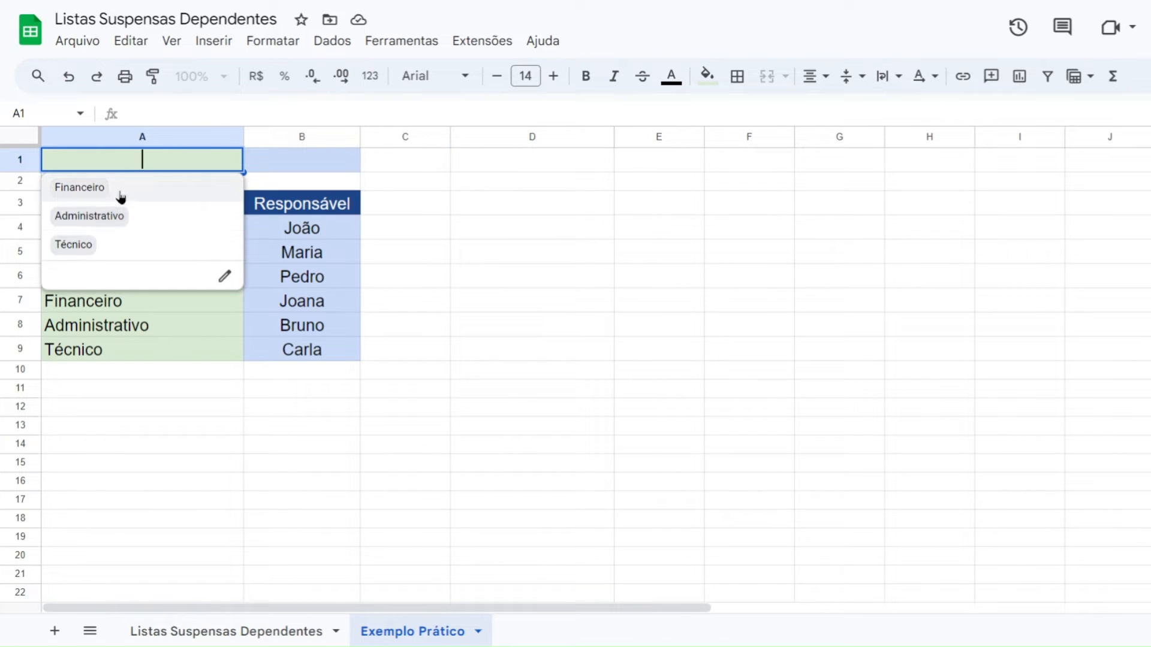
# Step: Enter the heading Lista in D1 for the helper list
pyautogui.click(496, 168)
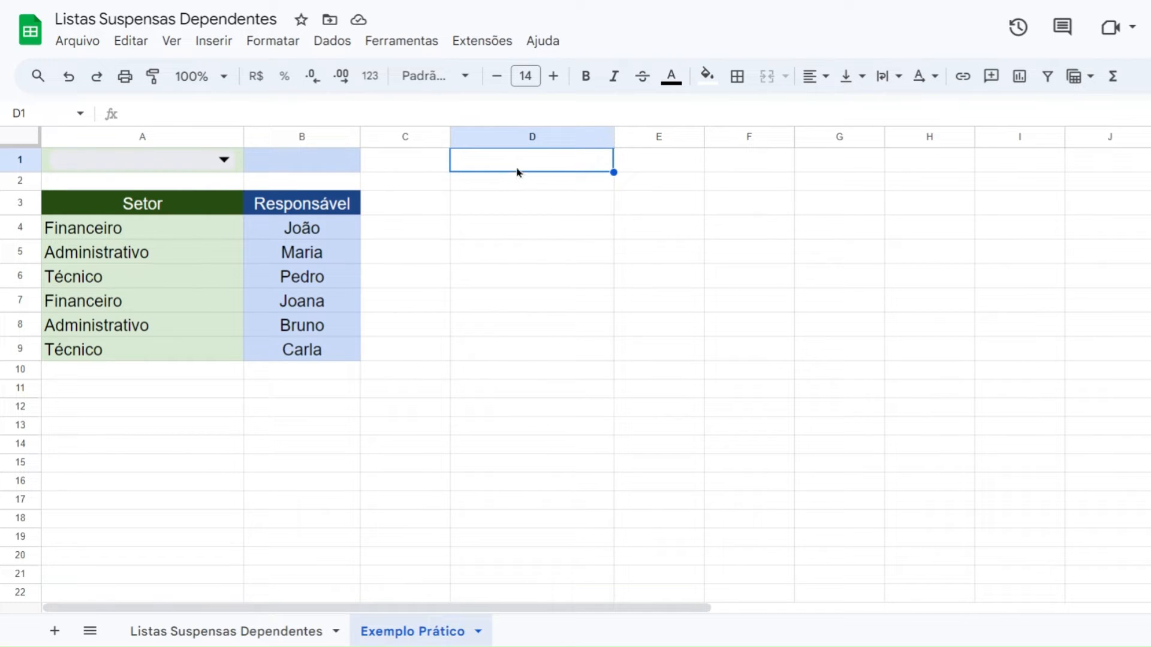
pyautogui.write('Lista')
pyautogui.press('Return')
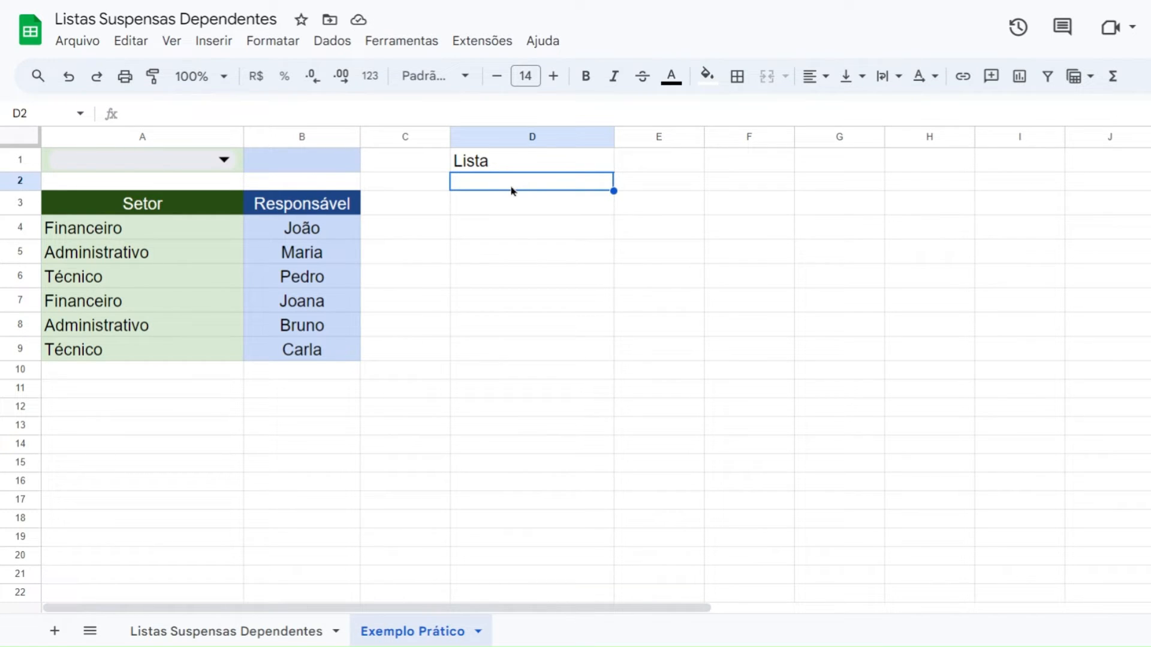
# Step: Begin a FILTER formula in D2 with the Responsável range B4:B, leaving the end row open
pyautogui.write('=filter')
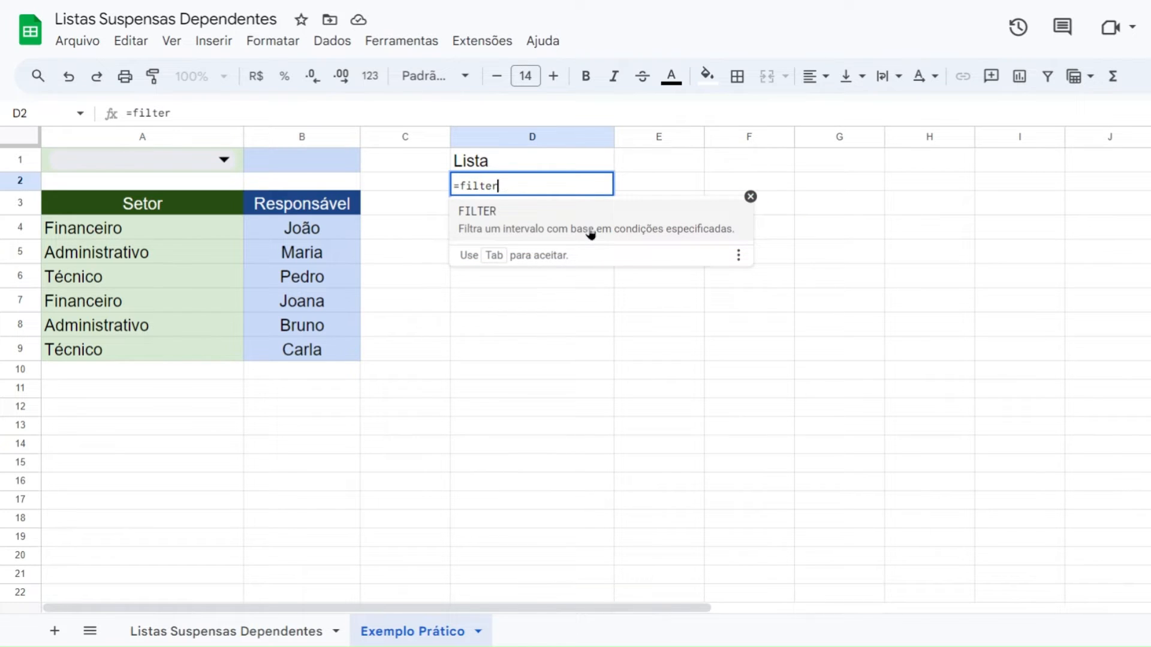
pyautogui.press('Tab')
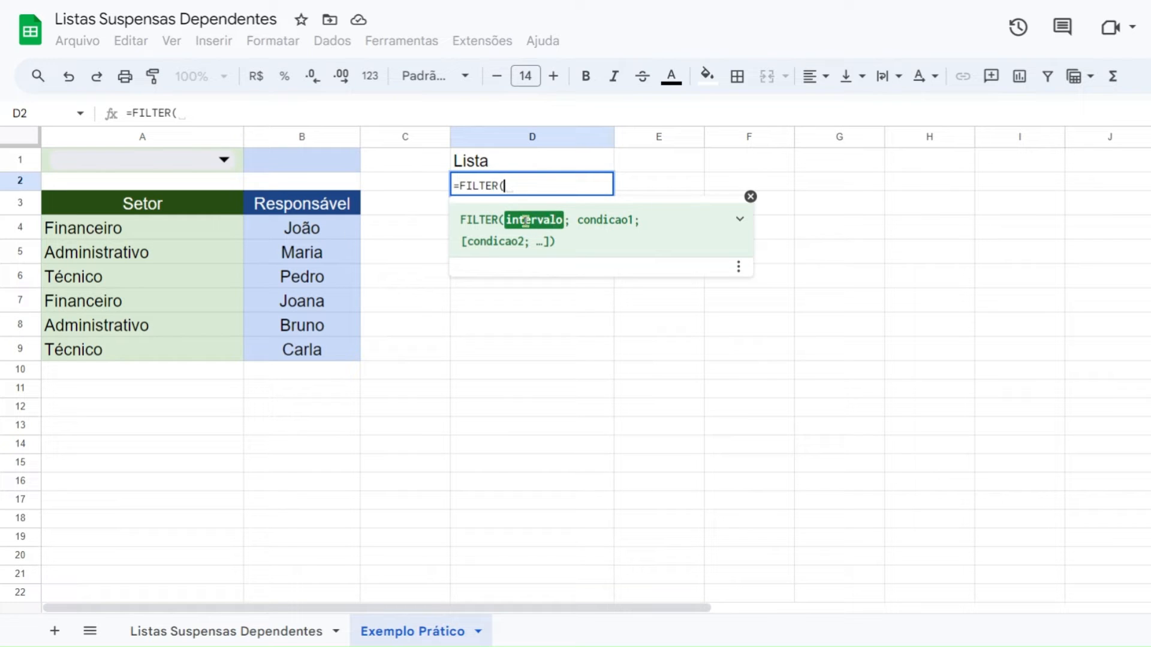
pyautogui.click(335, 230)
pyautogui.moveTo(335, 233); pyautogui.dragTo(328, 357)
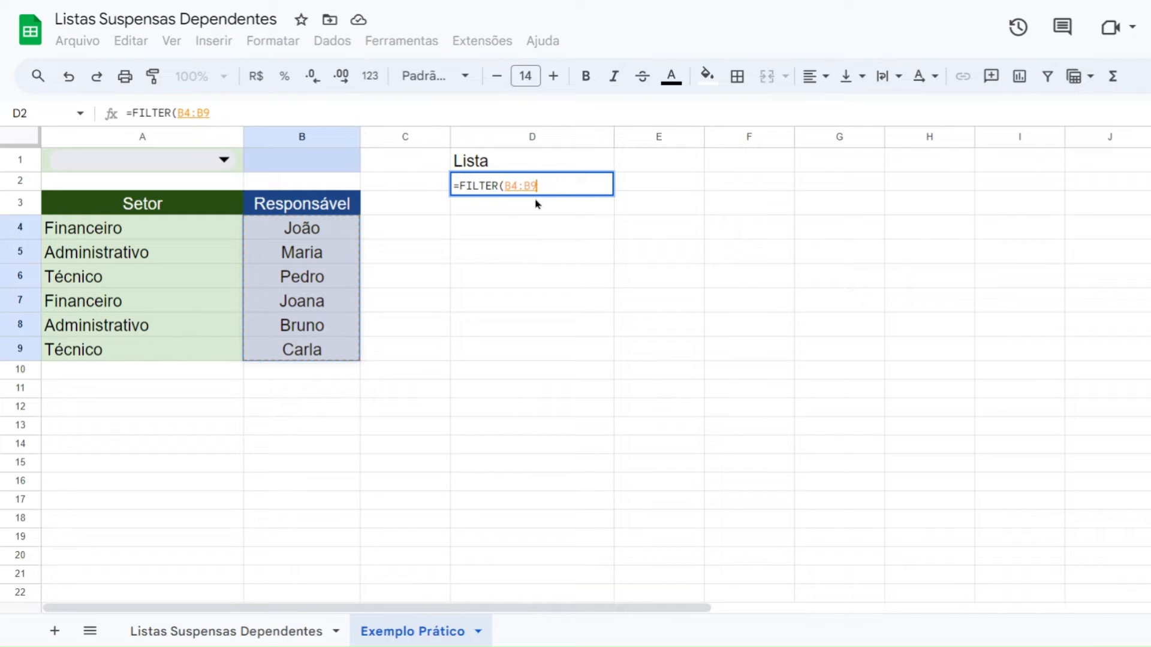
pyautogui.press('BackSpace')
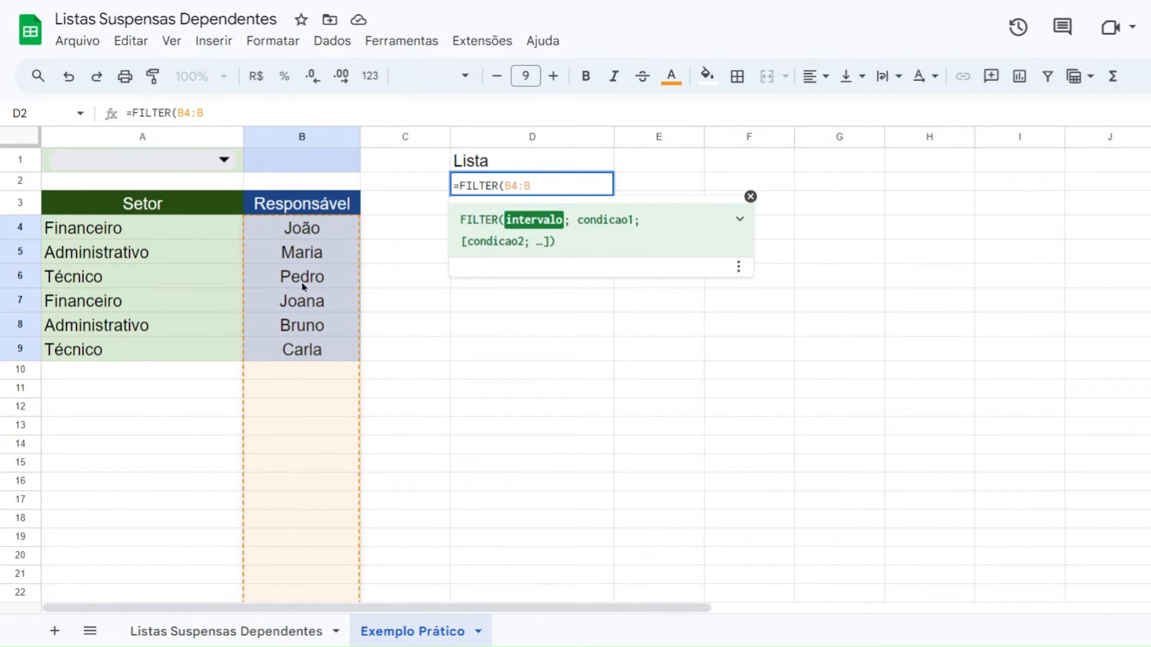
pyautogui.scroll(-2, 301, 283)
pyautogui.scroll(-5, 301, 286)
pyautogui.scroll(7, 297, 285)
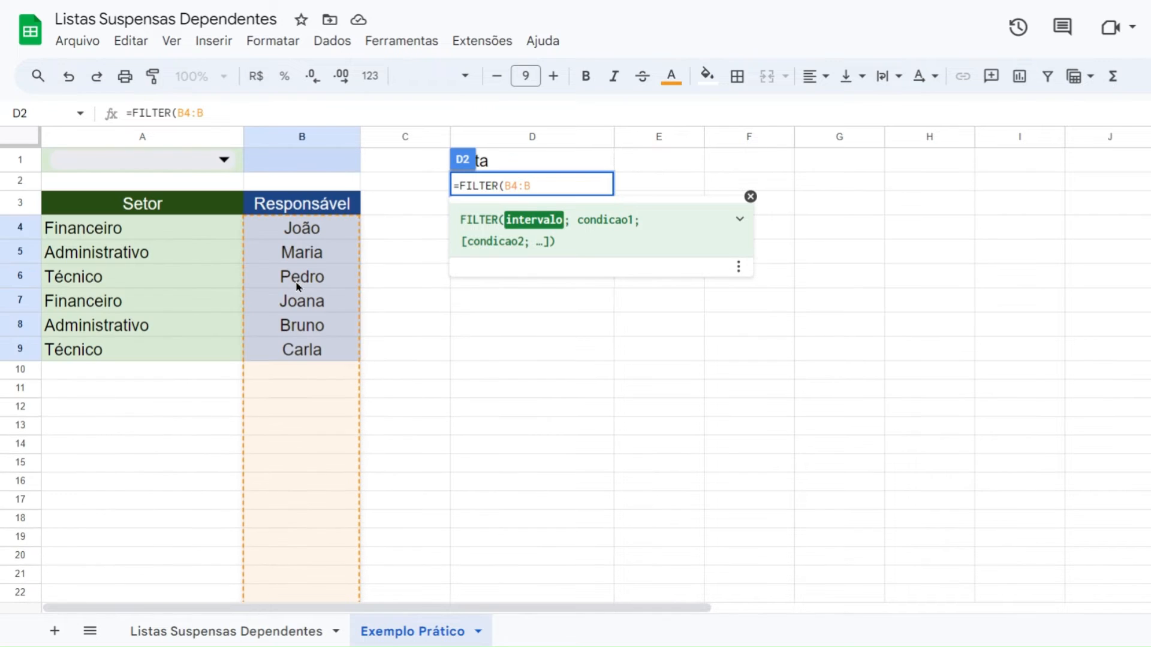
pyautogui.scroll(5, 304, 249)
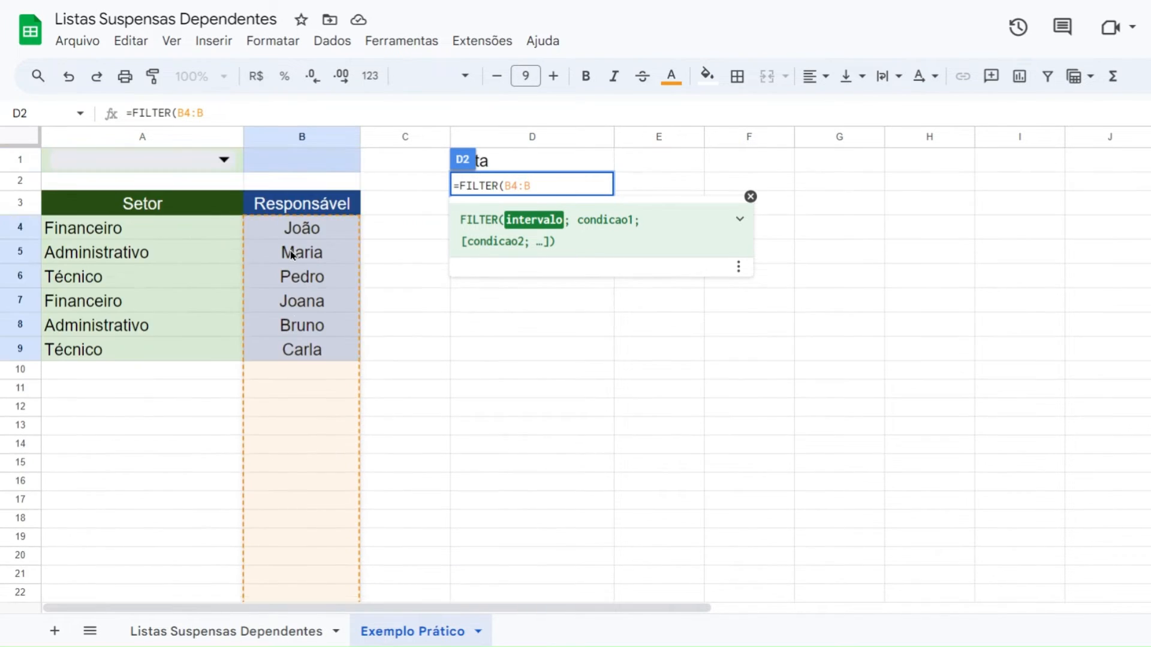
pyautogui.scroll(-9, 290, 249)
pyautogui.scroll(9, 285, 267)
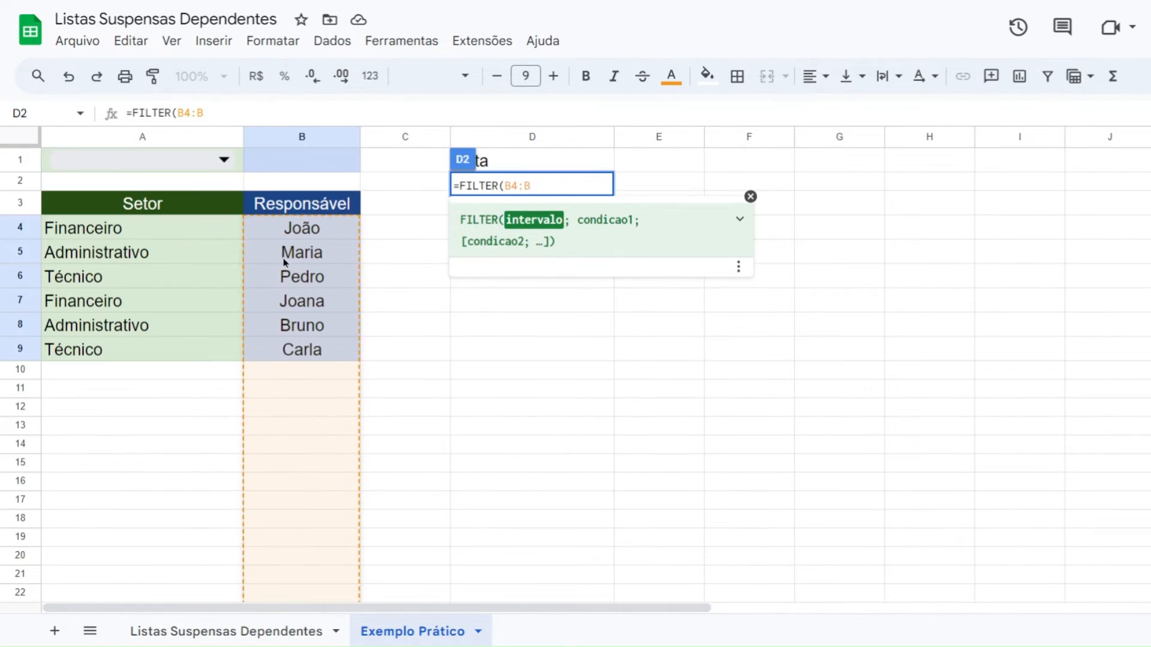
# Step: Complete the D2 formula with the condition A4:A=A1, so it reads =FILTER(B4:B;A4:A=A1), and check the entered formula
pyautogui.write(';')
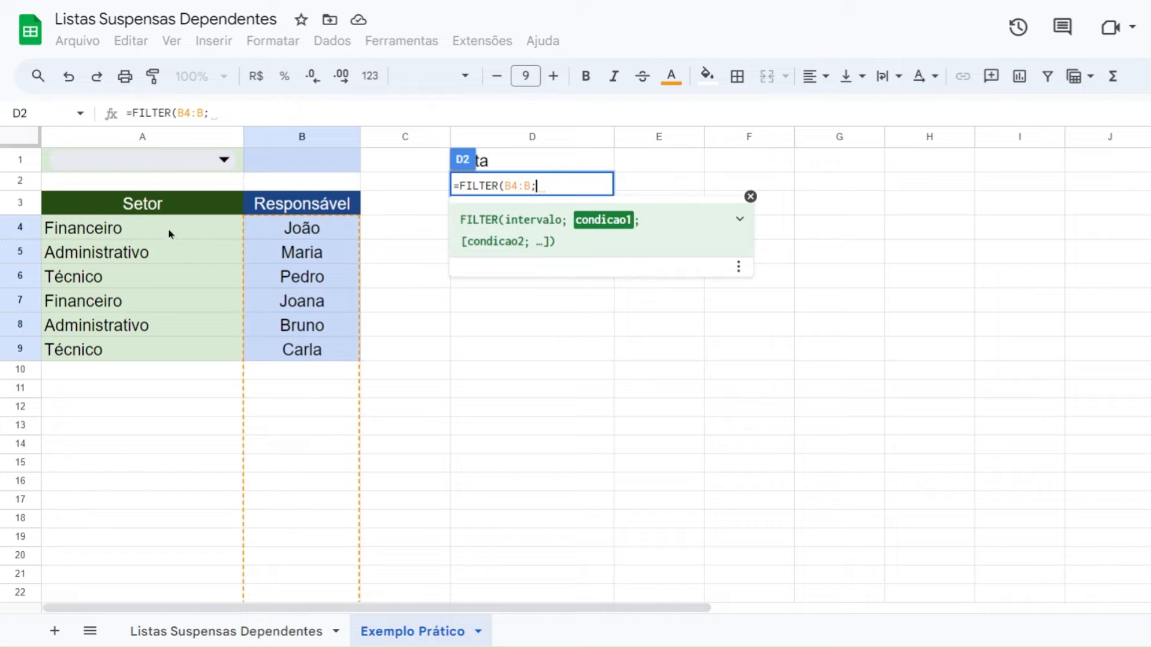
pyautogui.moveTo(151, 235); pyautogui.dragTo(142, 353)
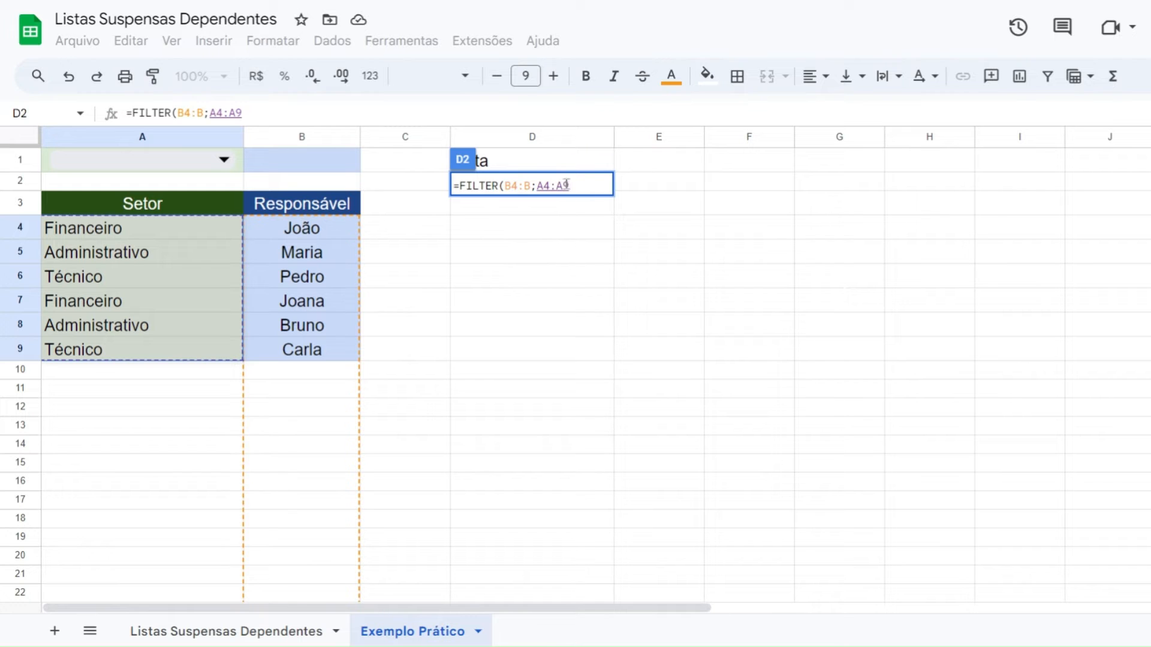
pyautogui.press('BackSpace')
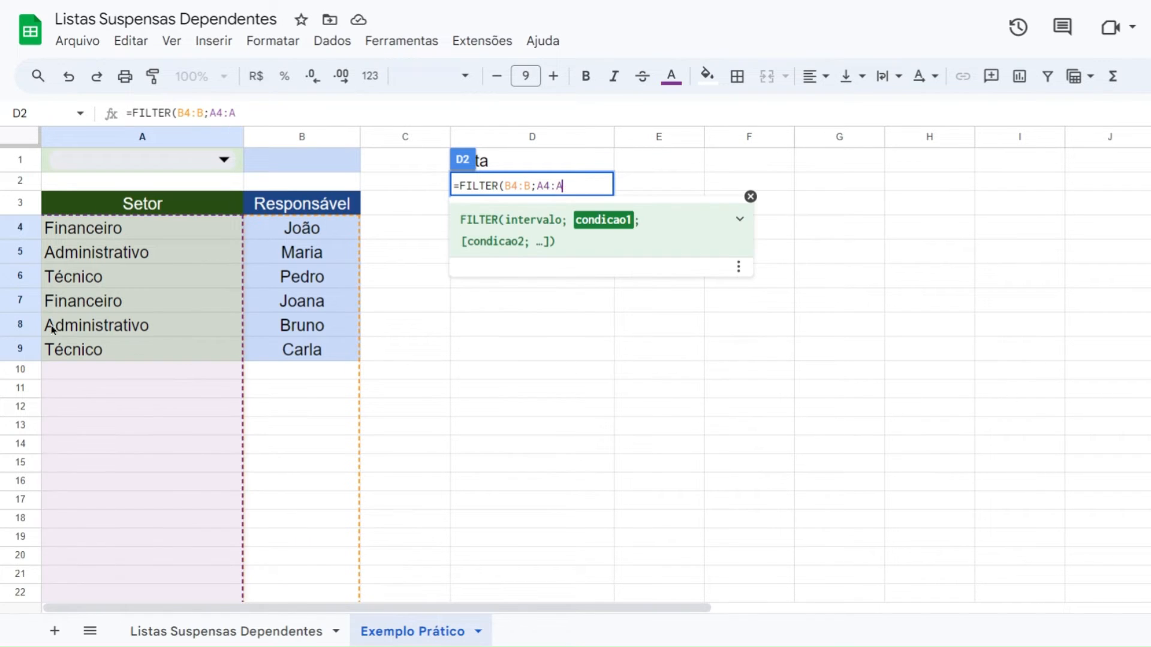
pyautogui.scroll(-8, 90, 345)
pyautogui.scroll(8, 100, 356)
pyautogui.scroll(-6, 103, 352)
pyautogui.scroll(5, 110, 352)
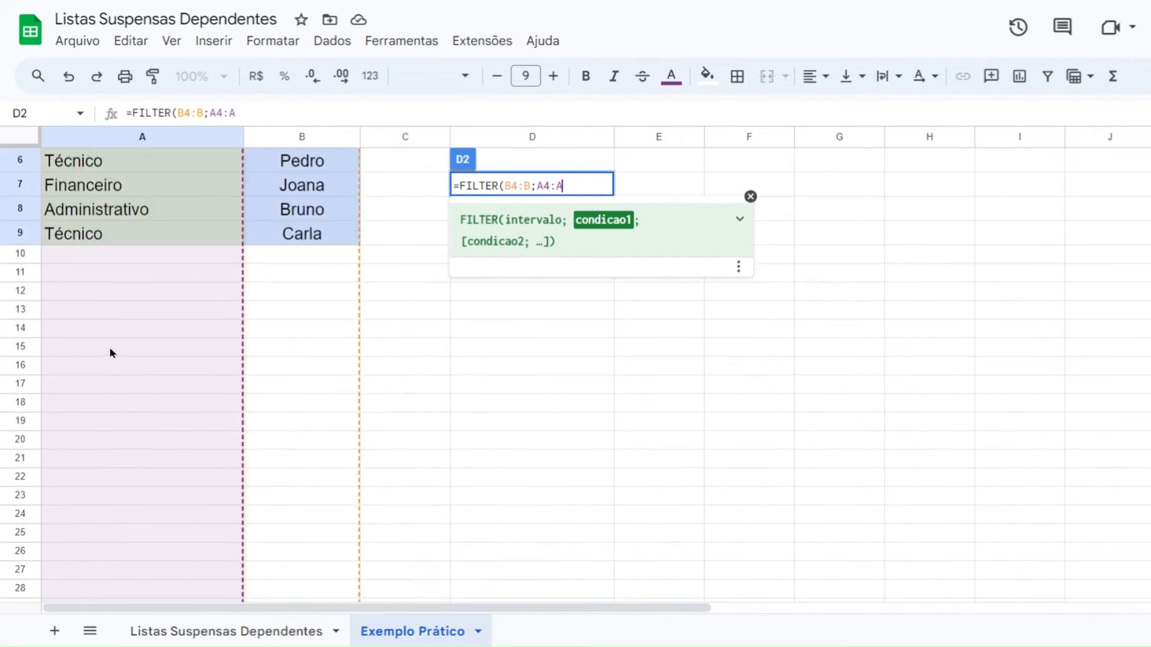
pyautogui.scroll(-1, 118, 347)
pyautogui.scroll(3, 122, 324)
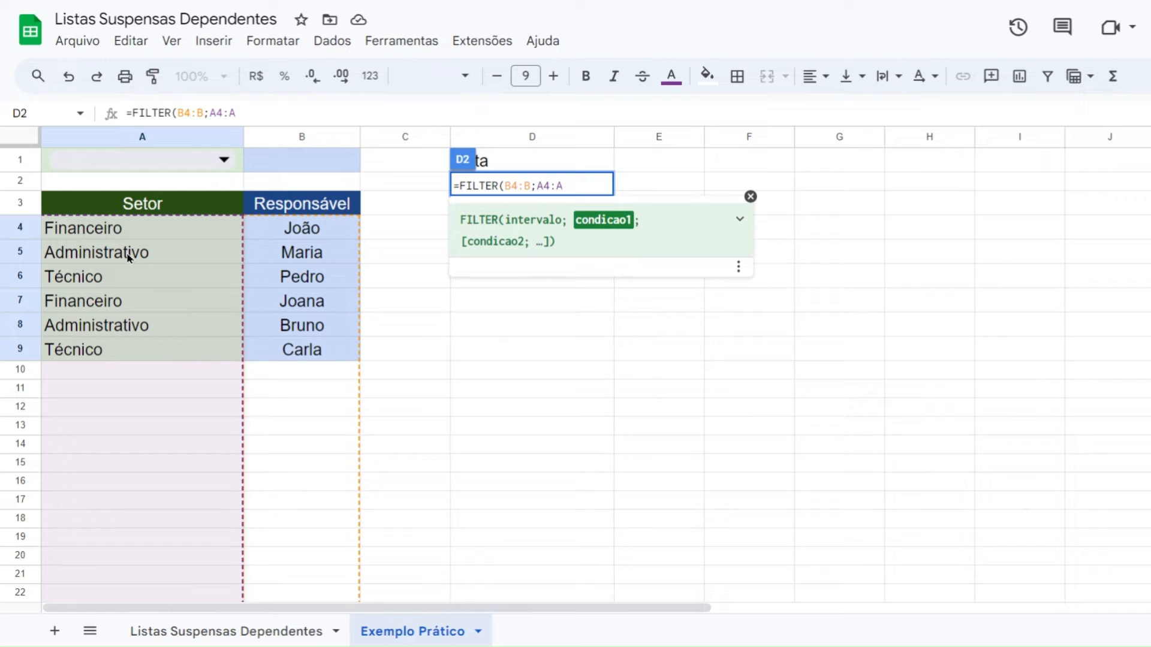
pyautogui.write('=')
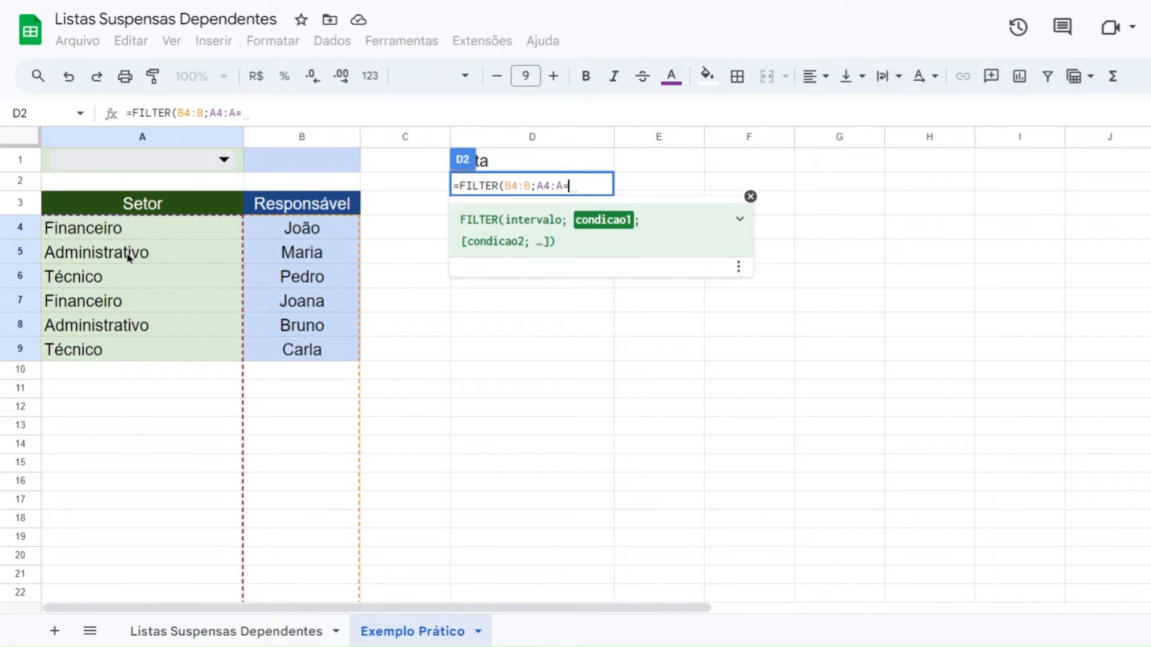
pyautogui.click(141, 166)
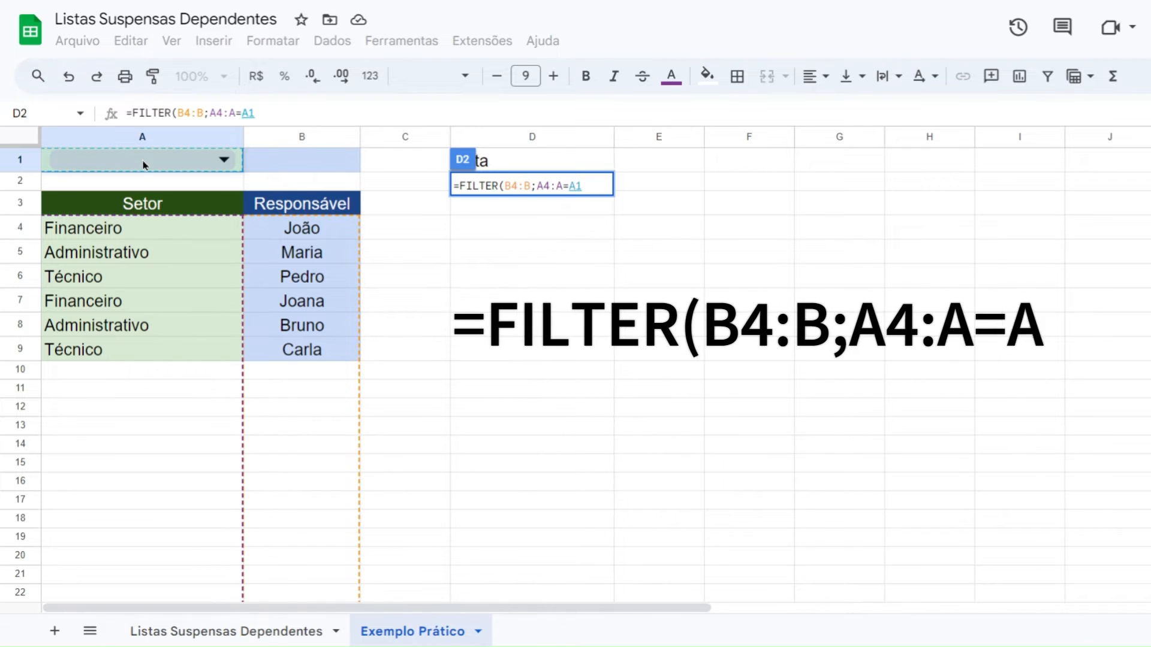
pyautogui.write(')')
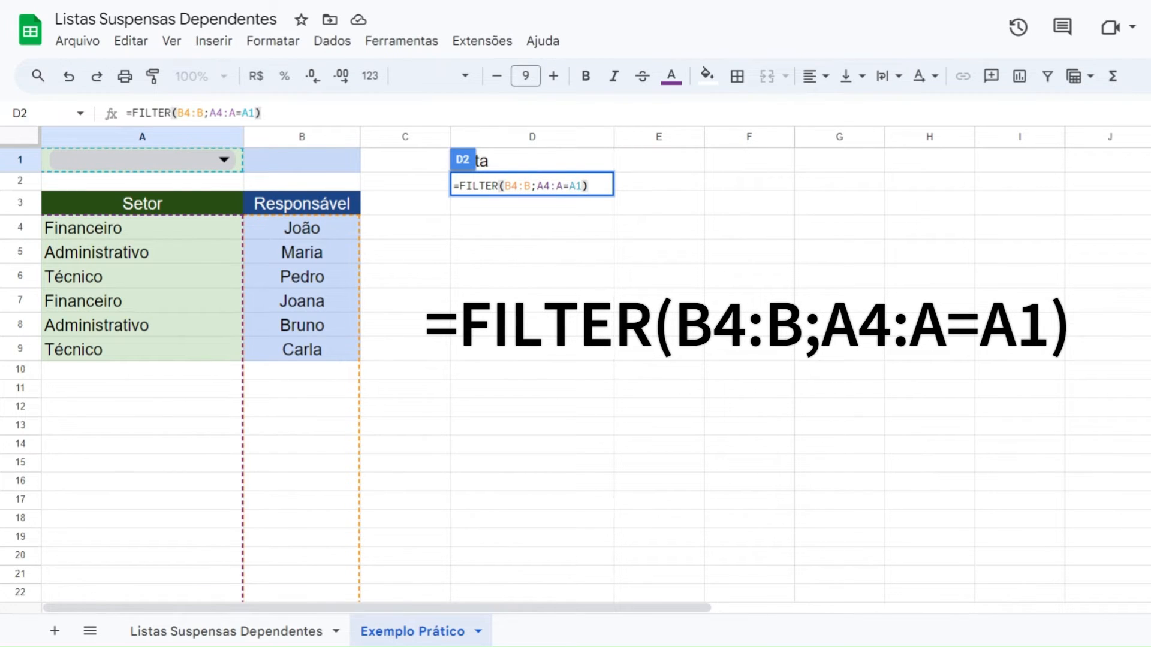
pyautogui.press('Return')
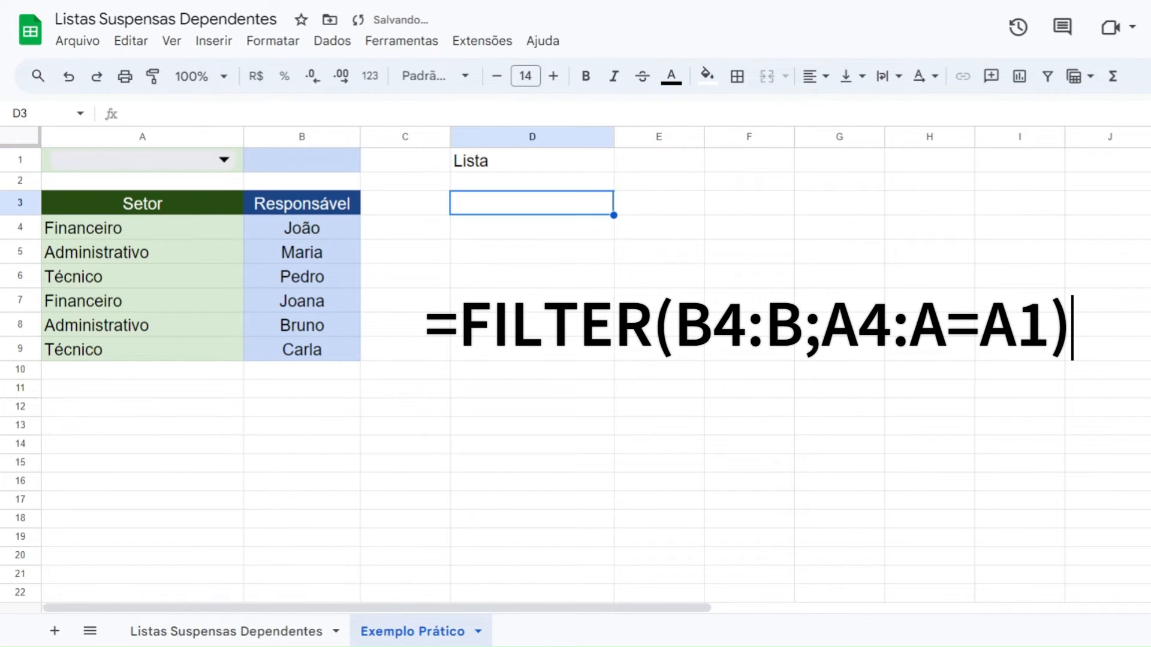
pyautogui.click(520, 188)
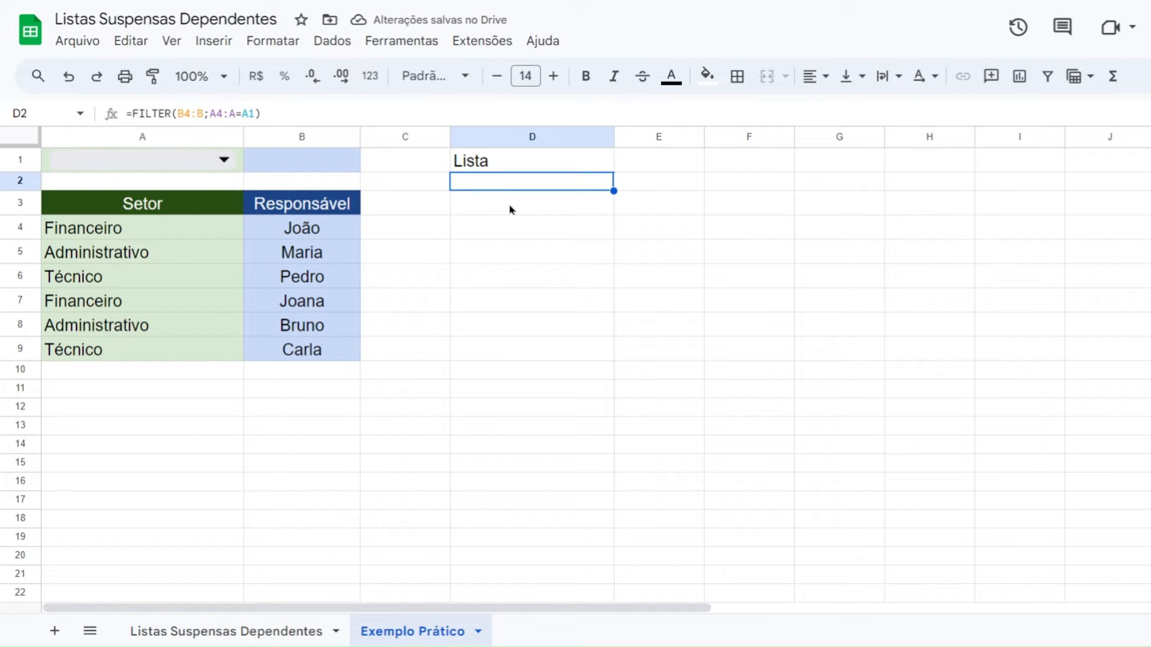
pyautogui.click(510, 209)
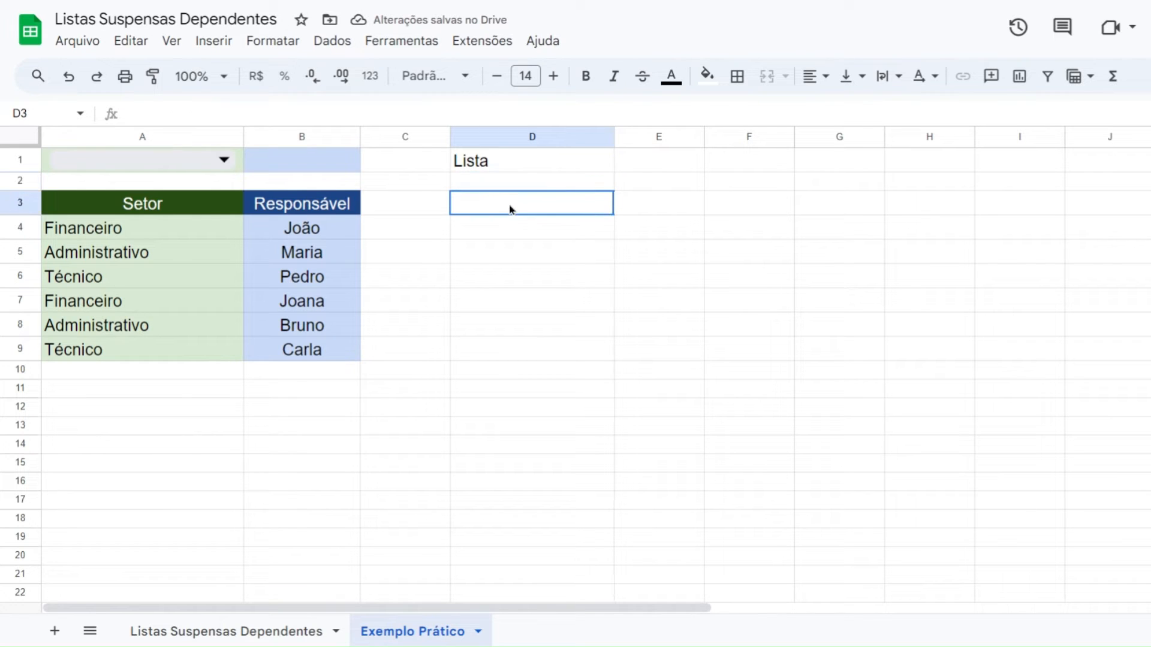
# Step: Examine the two Financeiro rows of the table and set the sector in A1 to Financeiro to test the filtered list
pyautogui.click(227, 233)
pyautogui.moveTo(227, 234); pyautogui.dragTo(262, 227)
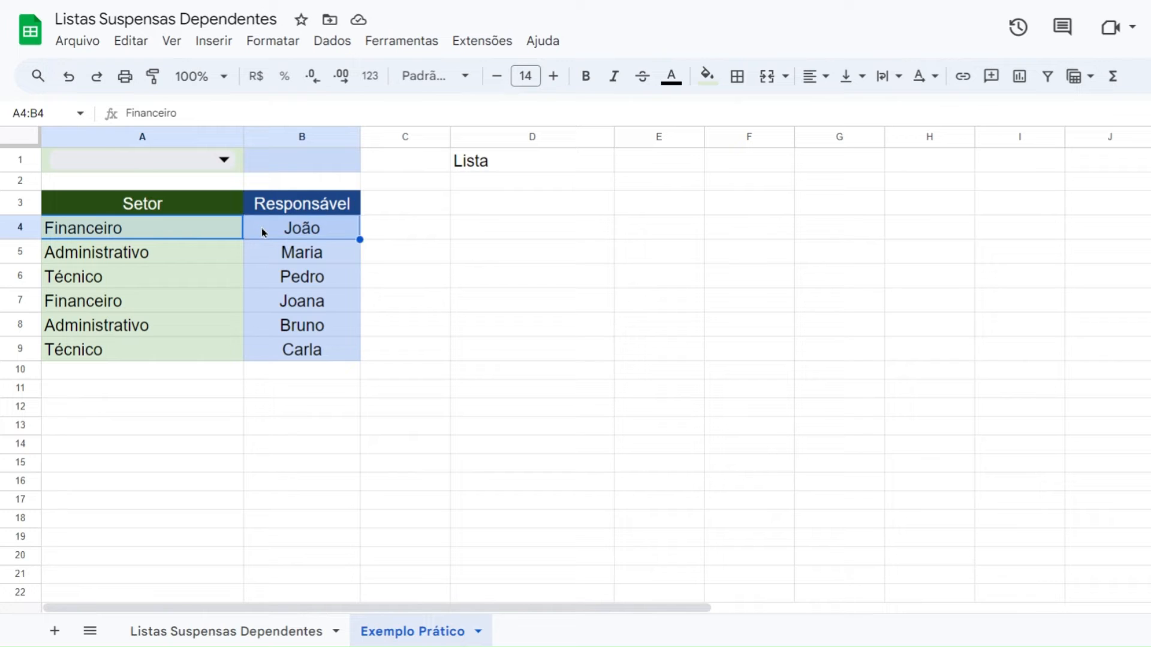
pyautogui.moveTo(217, 306); pyautogui.dragTo(261, 303)
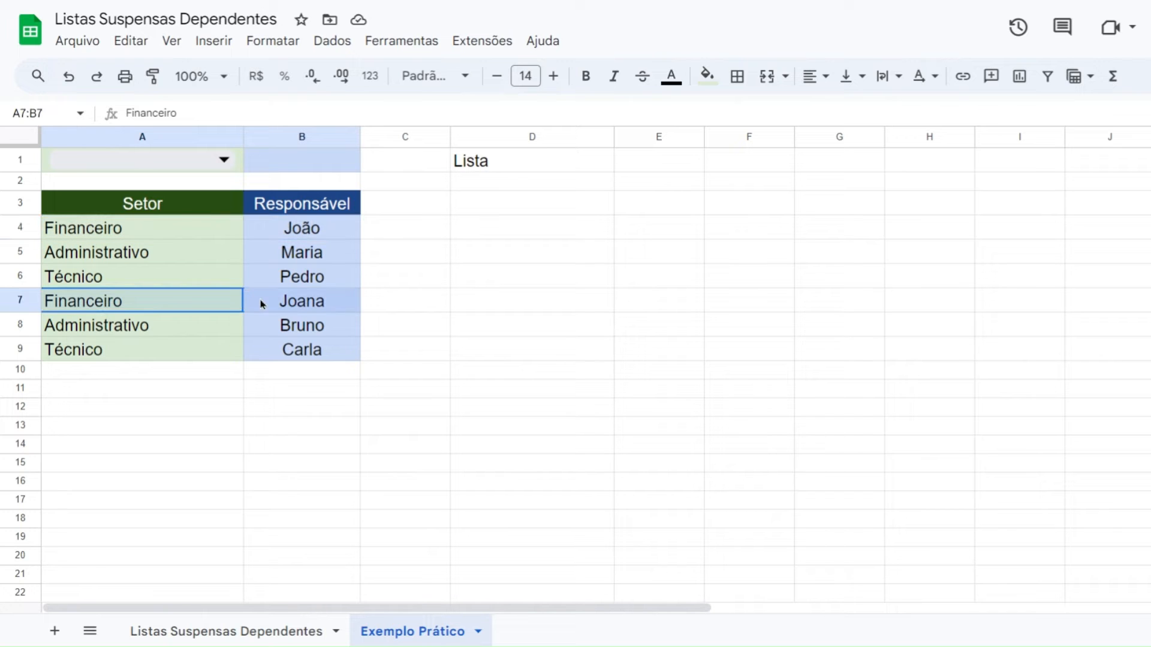
pyautogui.click(423, 207)
pyautogui.click(224, 159)
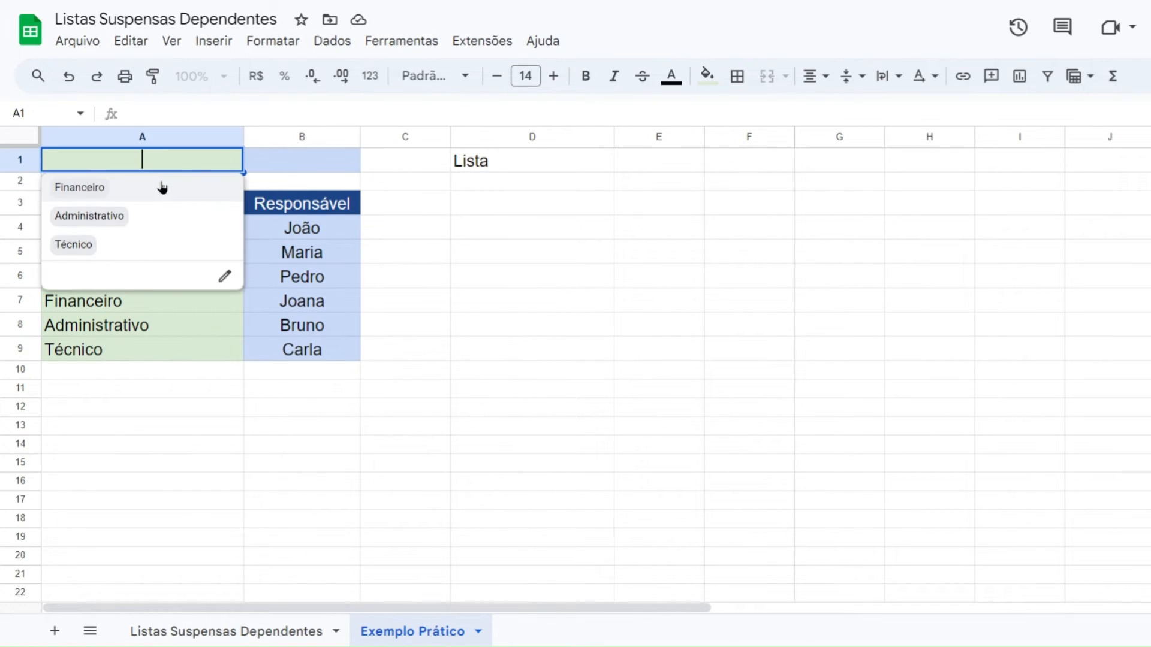
pyautogui.click(124, 195)
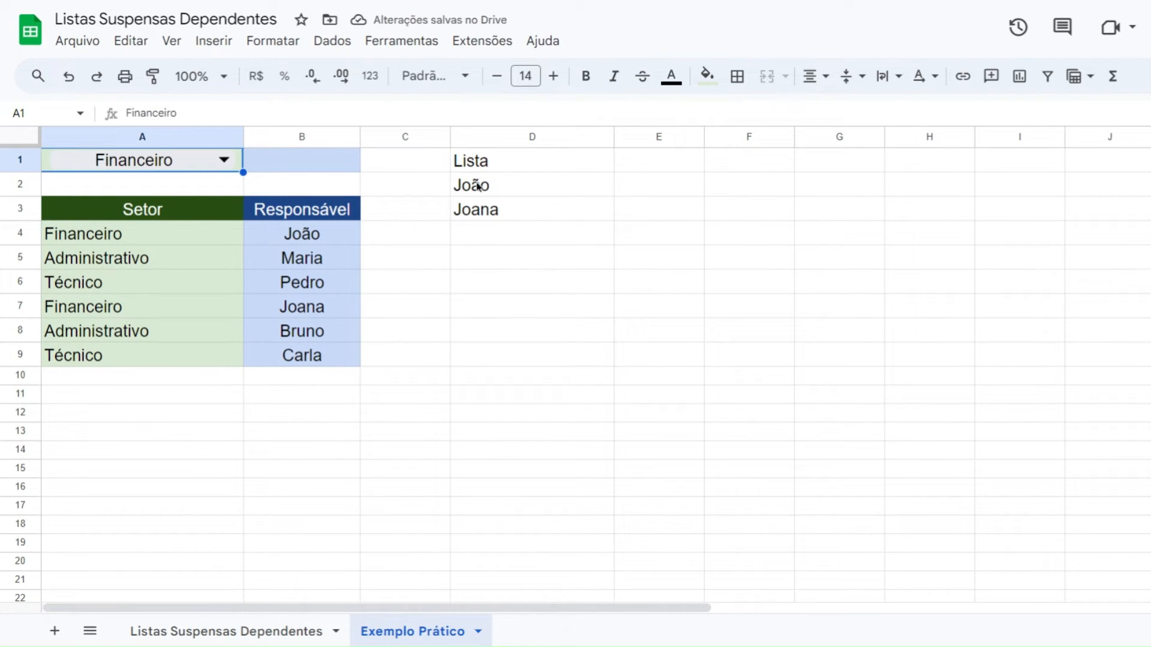
# Step: Set the sector in A1 to Técnico and compare the filtered list with the Técnico rows of the table
pyautogui.click(230, 166)
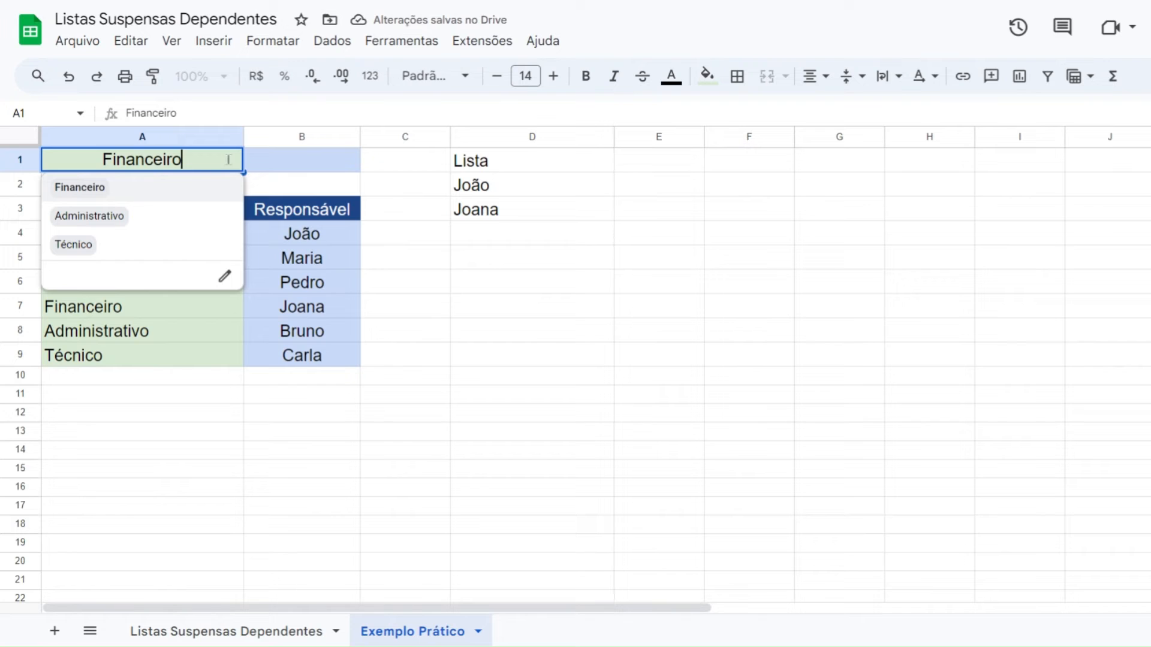
pyautogui.click(73, 245)
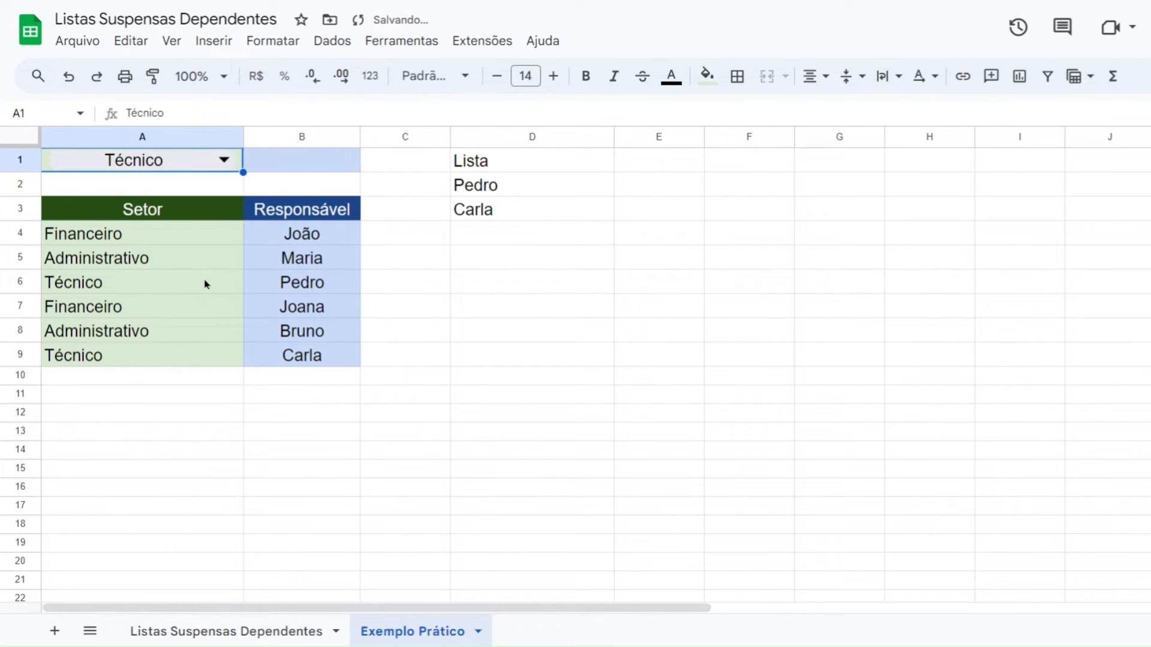
pyautogui.moveTo(205, 284); pyautogui.dragTo(254, 286)
pyautogui.moveTo(219, 359); pyautogui.dragTo(257, 351)
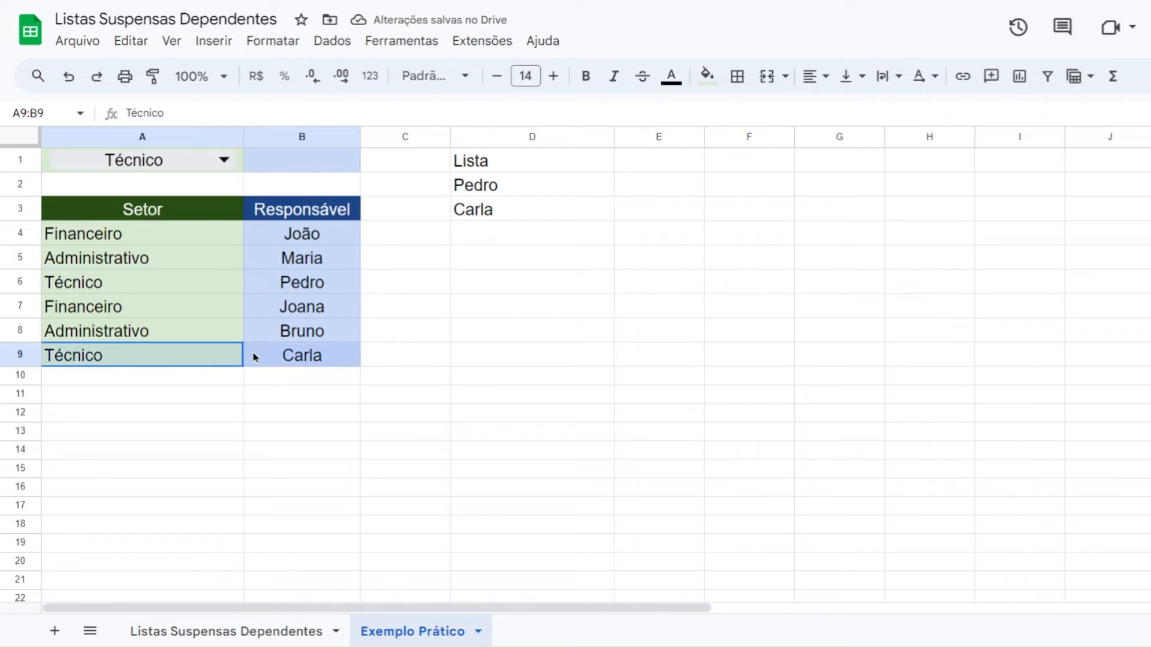
pyautogui.click(527, 365)
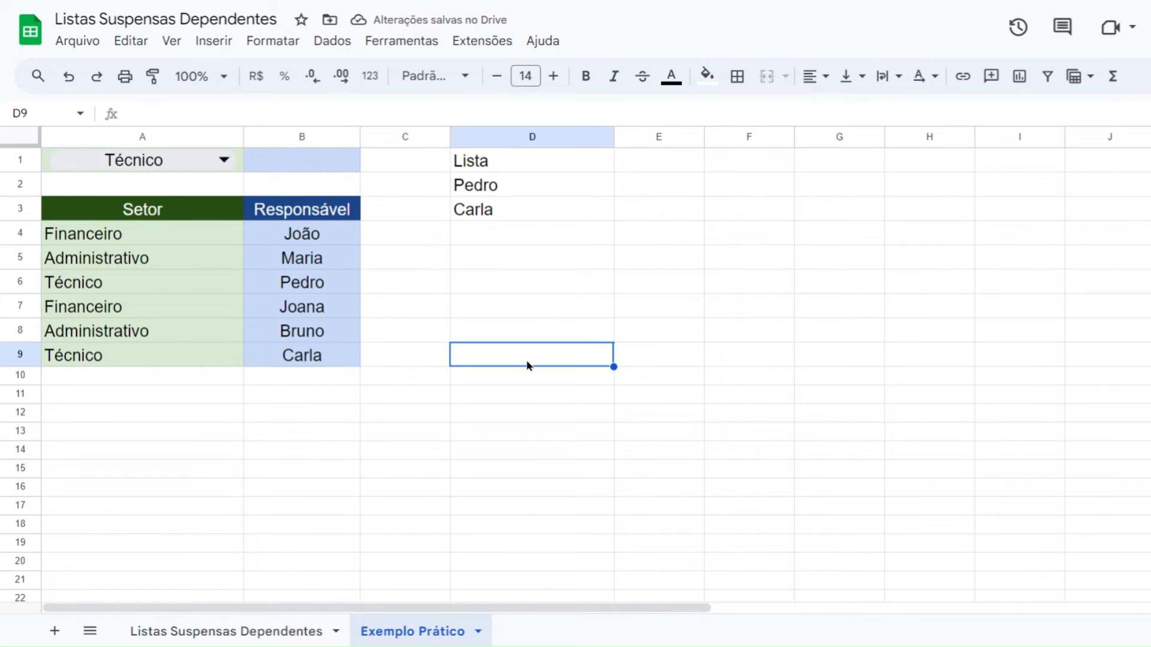
# Step: Add a data validation rule to cell B1 using the criterion Menu suspenso (de um intervalo)
pyautogui.click(301, 159)
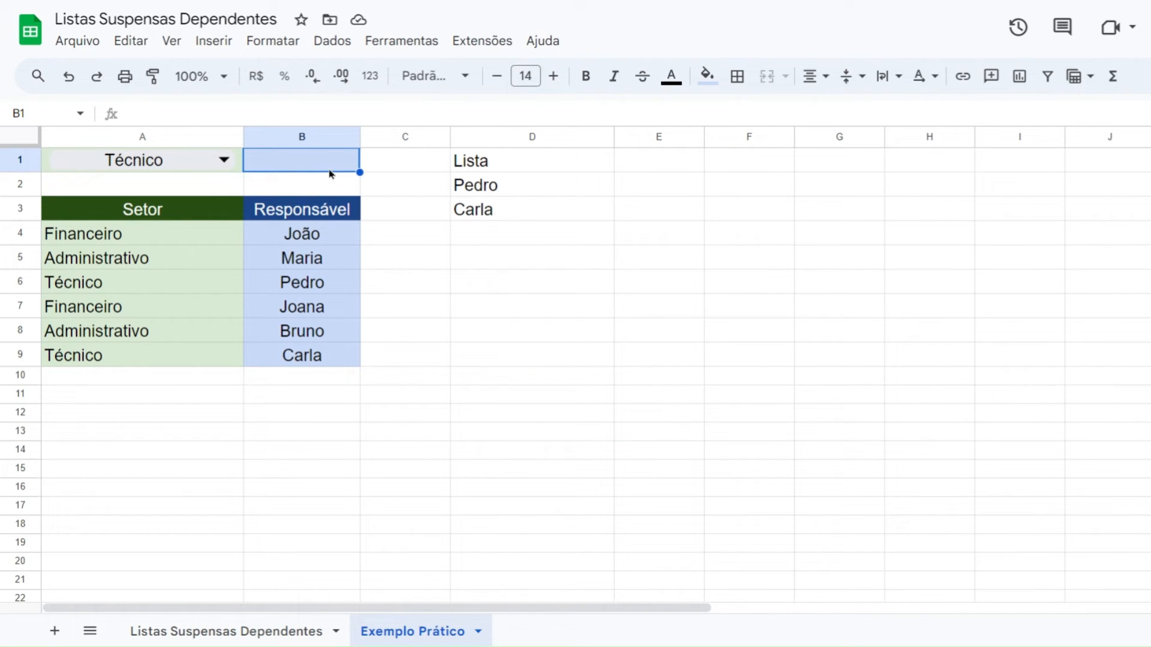
pyautogui.click(332, 40)
pyautogui.click(399, 401)
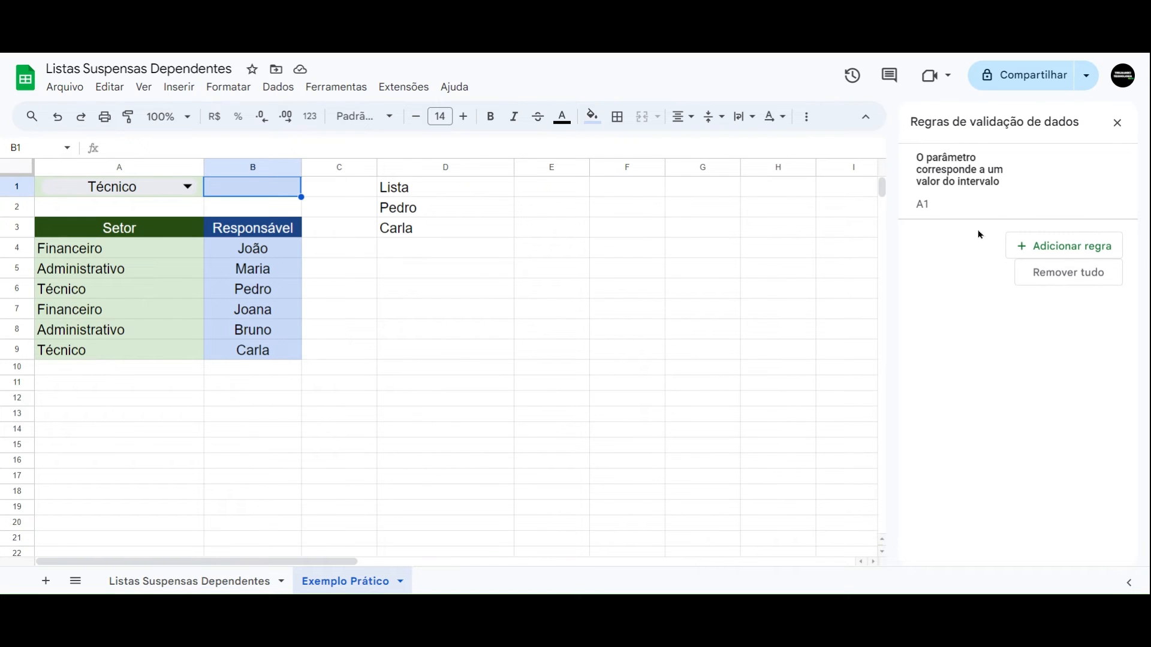
pyautogui.click(1069, 242)
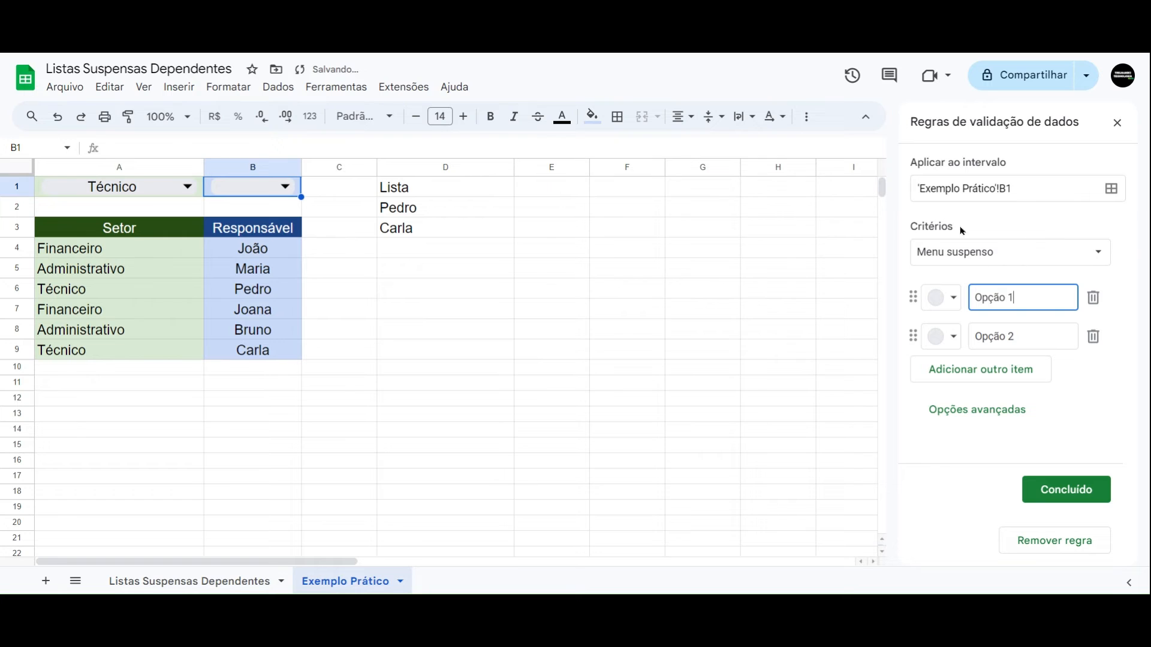
pyautogui.click(1013, 251)
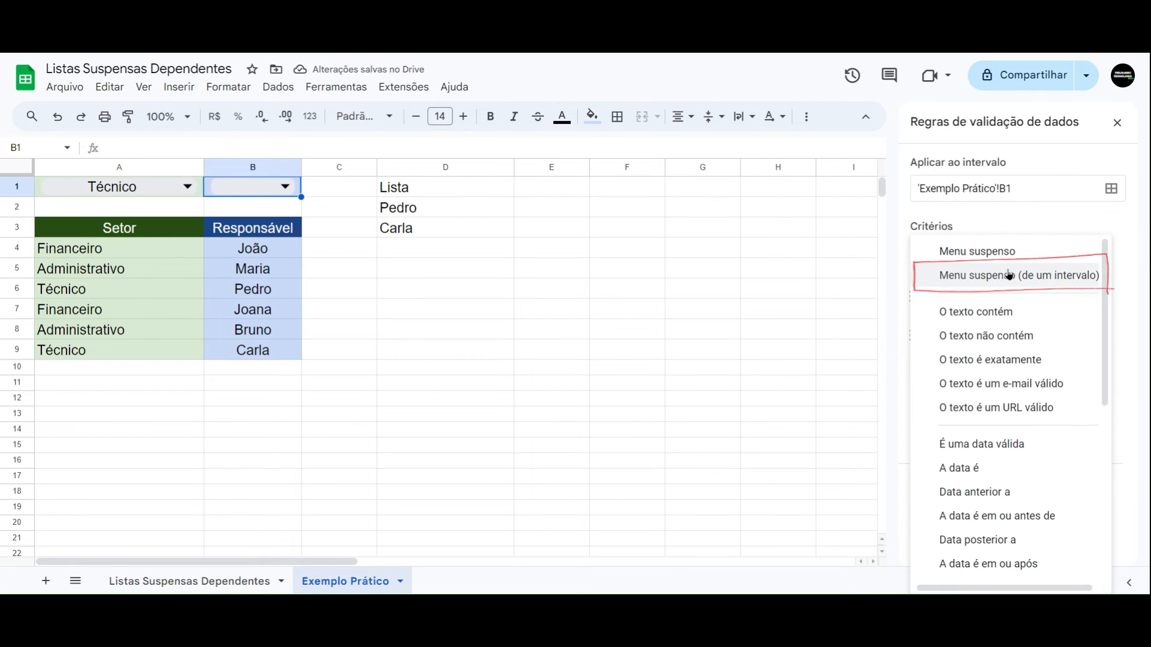
pyautogui.click(1008, 274)
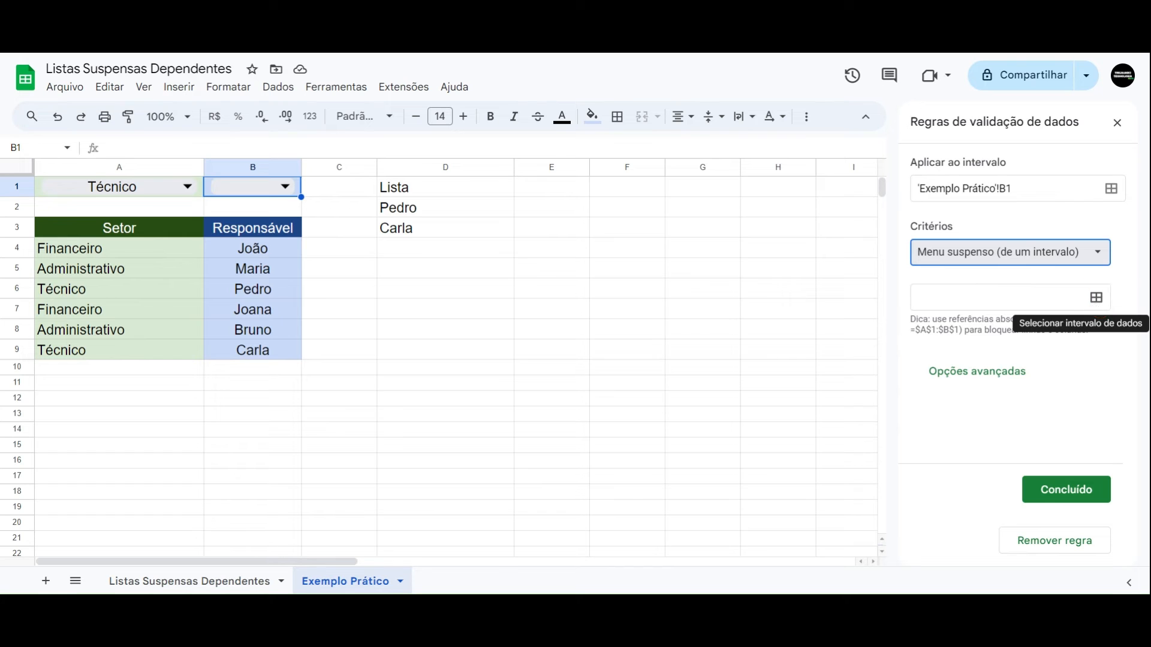
# Step: Set the B1 dropdown's source range to 'Exemplo Prático'!D2:D, leaving the end row open
pyautogui.click(1096, 297)
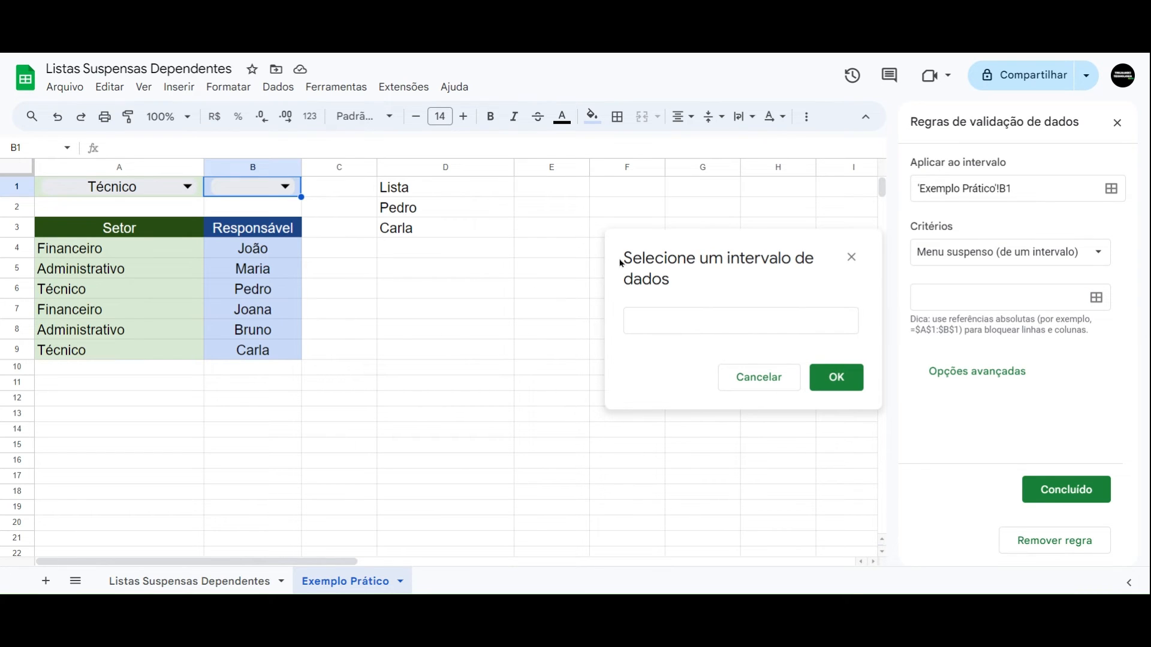
pyautogui.moveTo(444, 213); pyautogui.dragTo(442, 294)
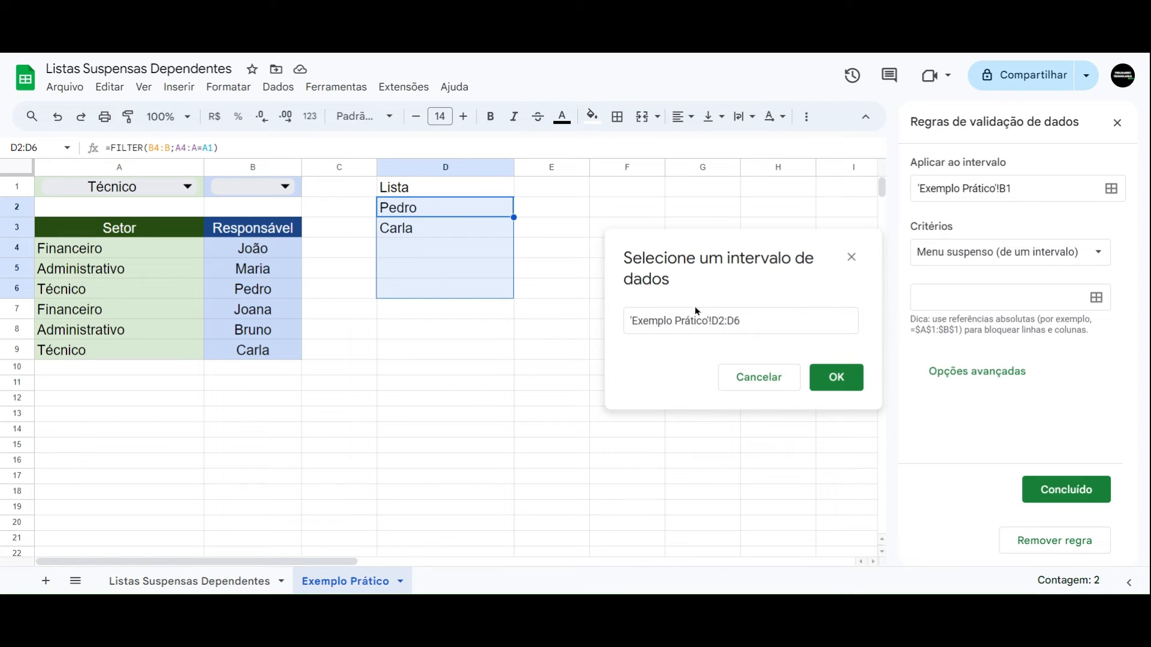
pyautogui.click(750, 321)
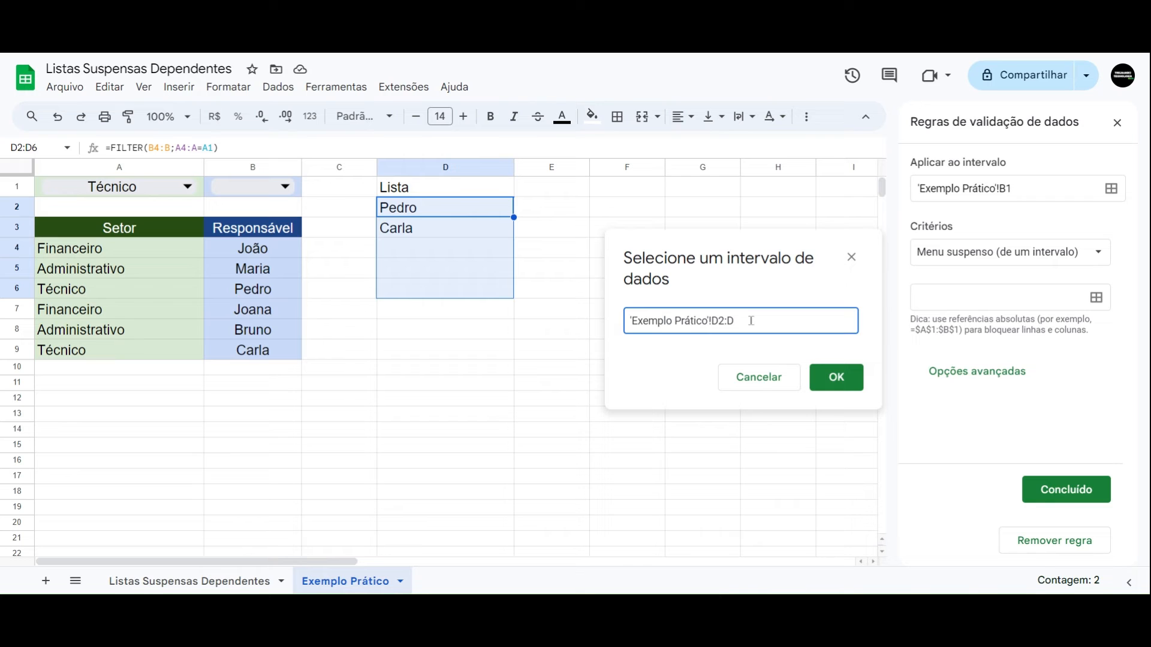
pyautogui.scroll(-5, 455, 260)
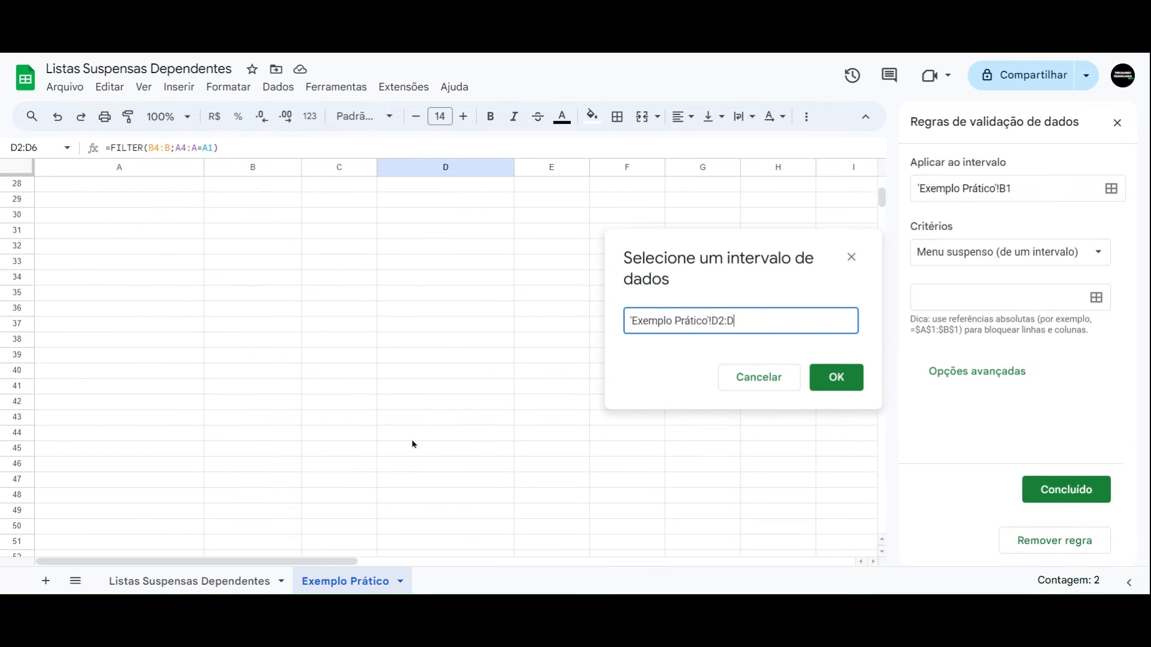
pyautogui.scroll(5, 414, 442)
pyautogui.scroll(-5, 429, 431)
pyautogui.scroll(5, 447, 318)
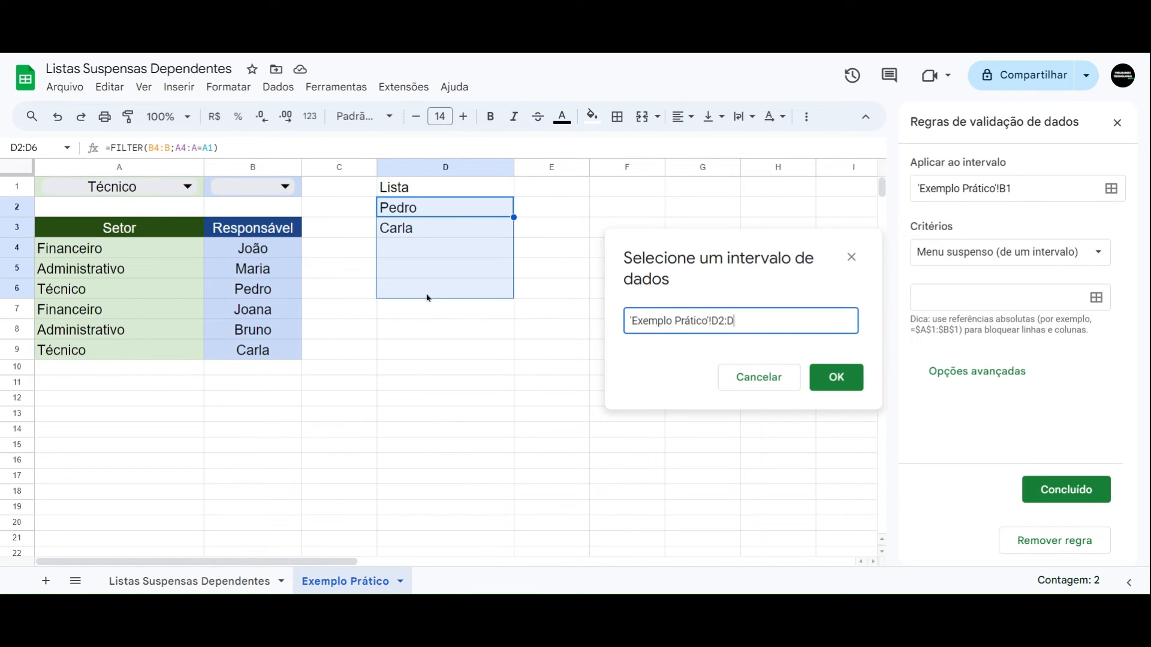
pyautogui.click(835, 382)
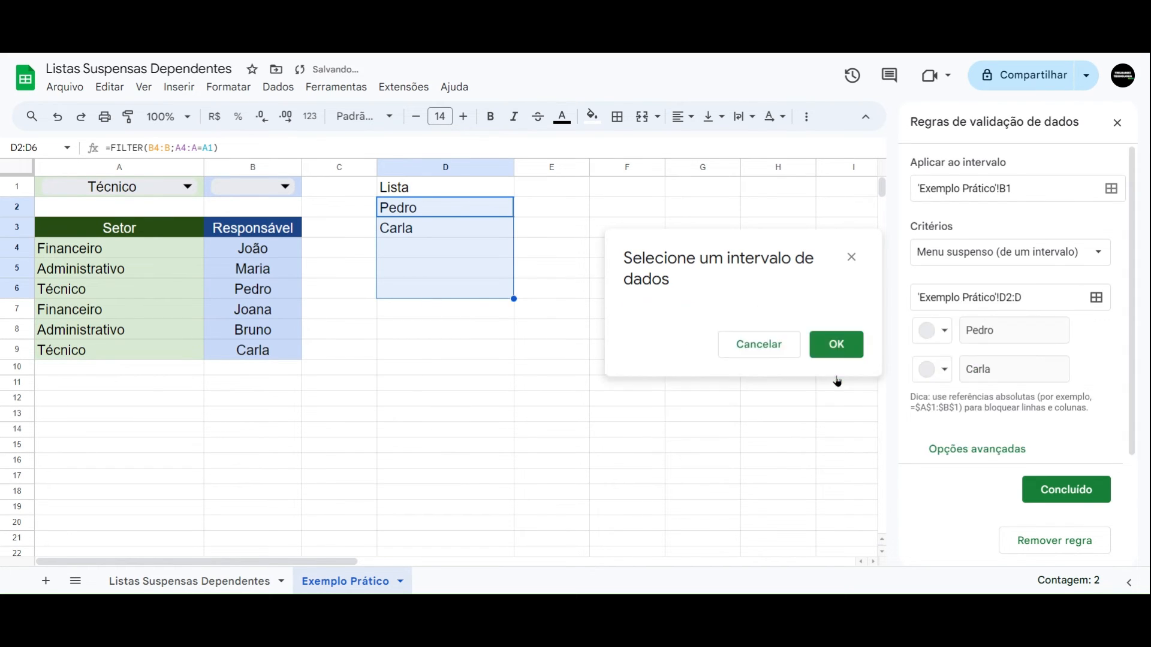
# Step: Set the B1 rule to Rejeitar a entrada for invalid data with the Ícone display style, and save it
pyautogui.click(983, 443)
pyautogui.click(922, 343)
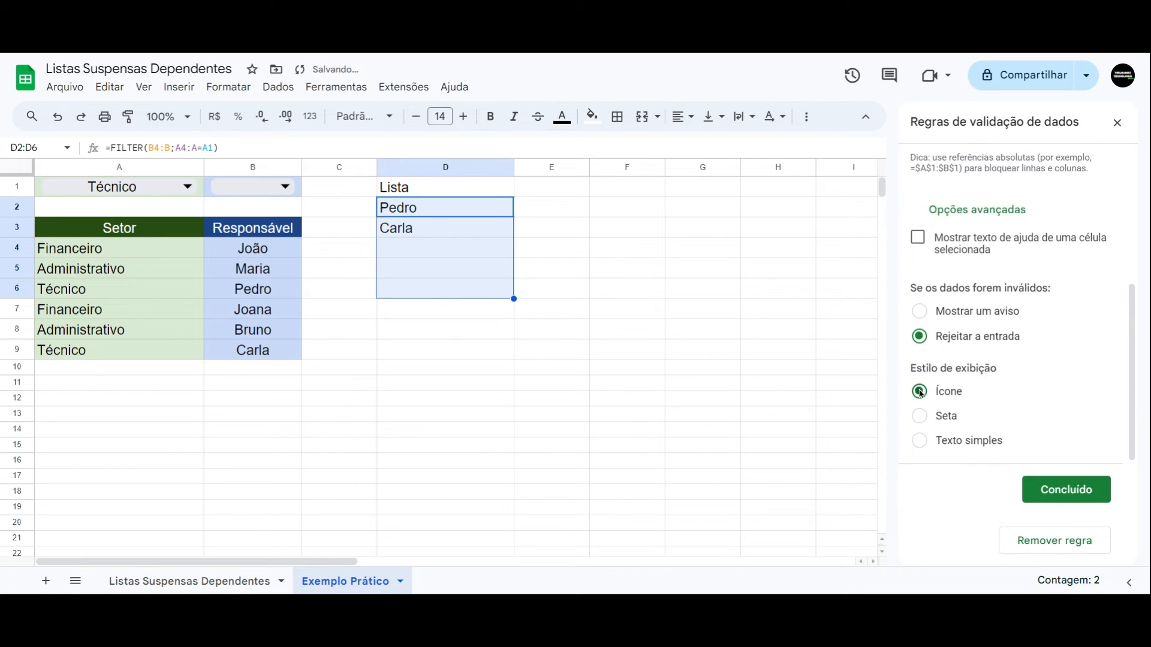
pyautogui.click(1065, 490)
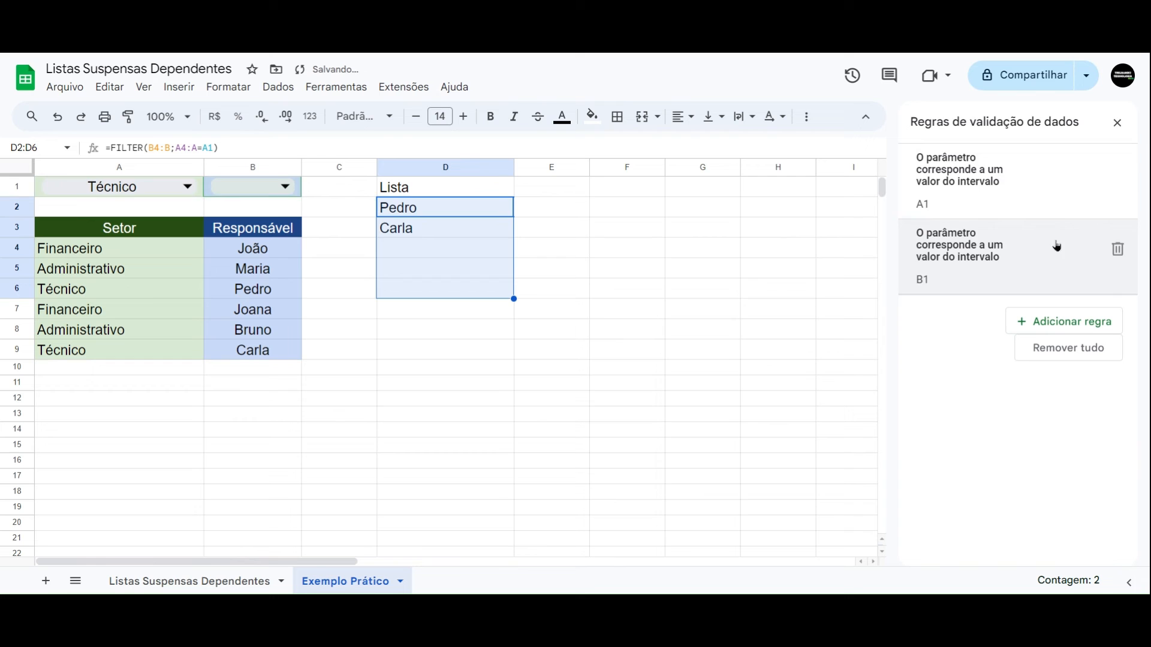
pyautogui.click(1118, 123)
pyautogui.click(778, 207)
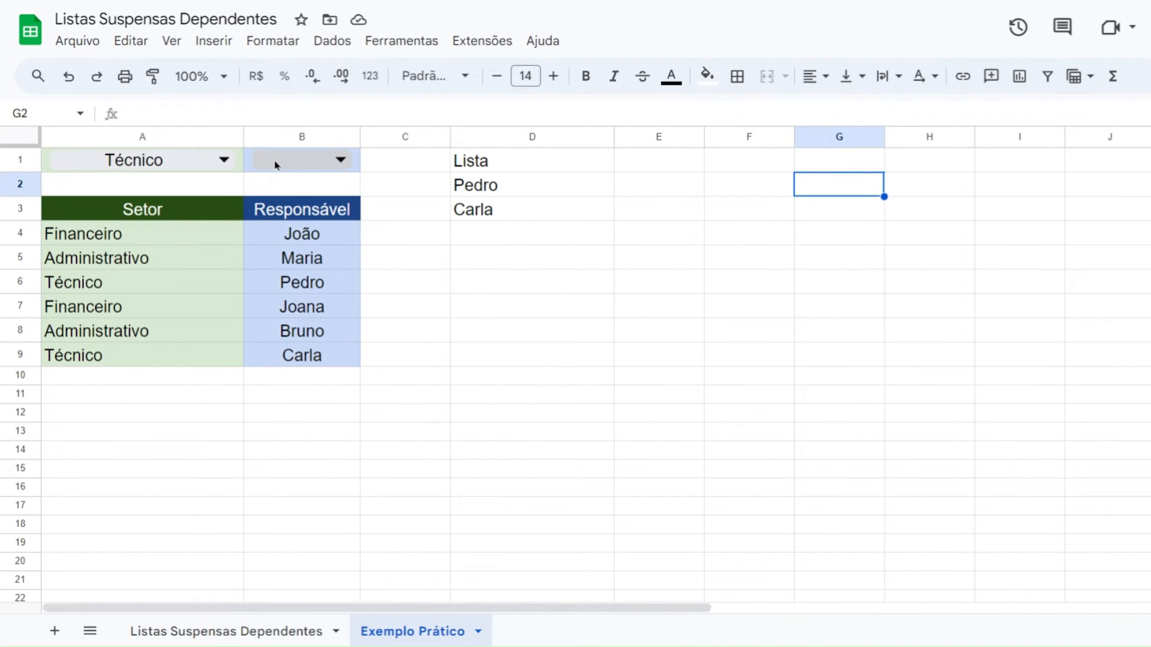
# Step: Set the sector in A1 to Financeiro and compare B1's dropdown choices with the Financeiro rows of the table
pyautogui.click(220, 166)
pyautogui.click(142, 188)
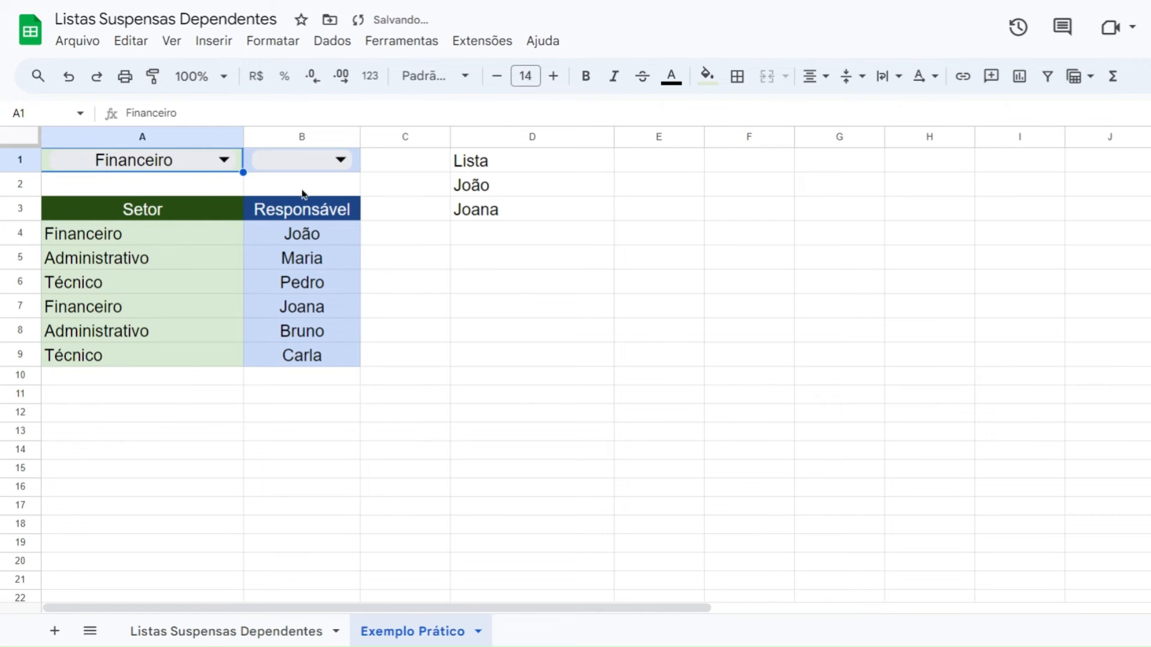
pyautogui.click(341, 160)
pyautogui.click(492, 235)
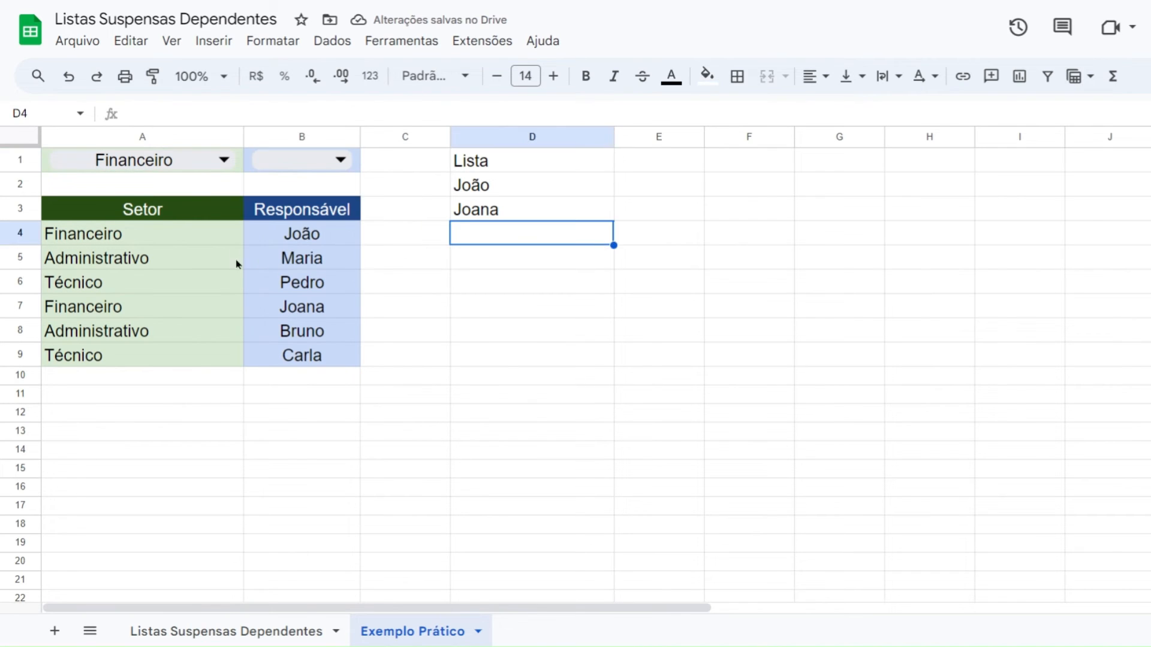
pyautogui.moveTo(228, 236); pyautogui.dragTo(270, 233)
pyautogui.moveTo(209, 315); pyautogui.dragTo(293, 316)
pyautogui.click(481, 291)
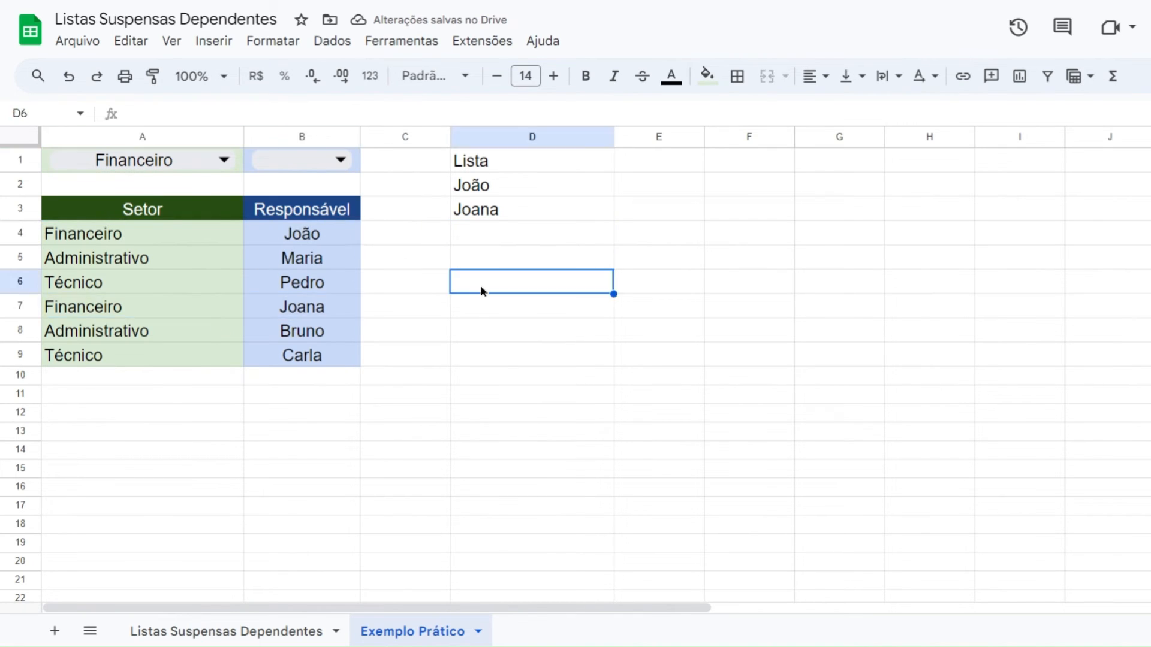
# Step: Set the sector in A1 to Administrativo and compare B1's dropdown choices with the Administrativo rows
pyautogui.click(223, 162)
pyautogui.click(136, 214)
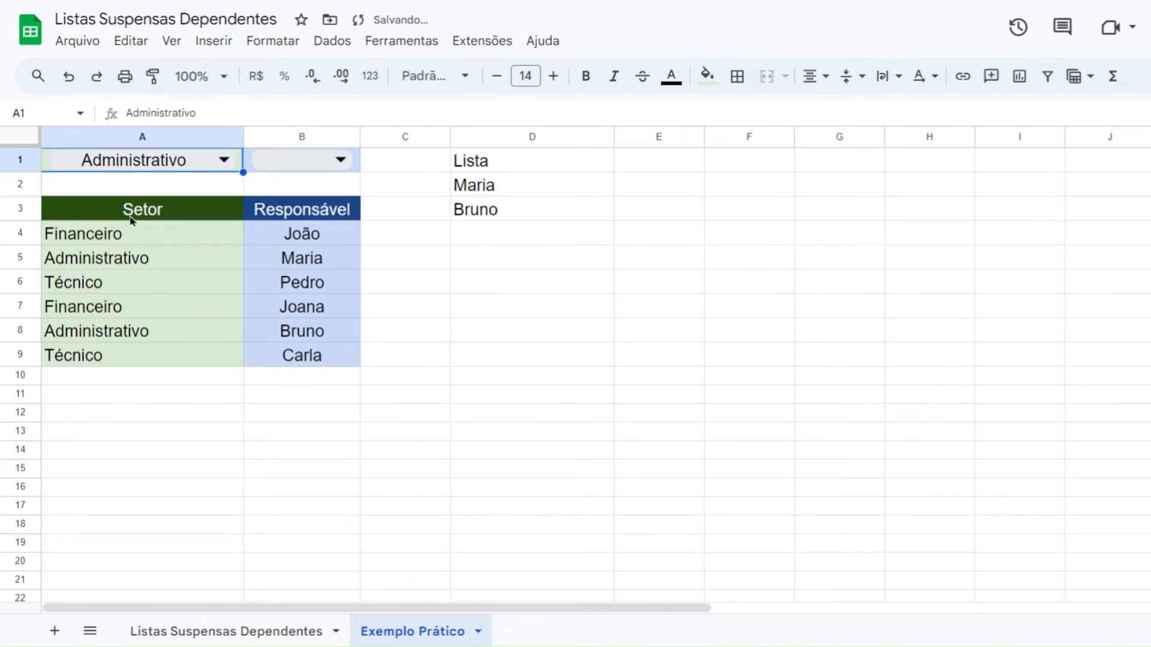
pyautogui.click(343, 167)
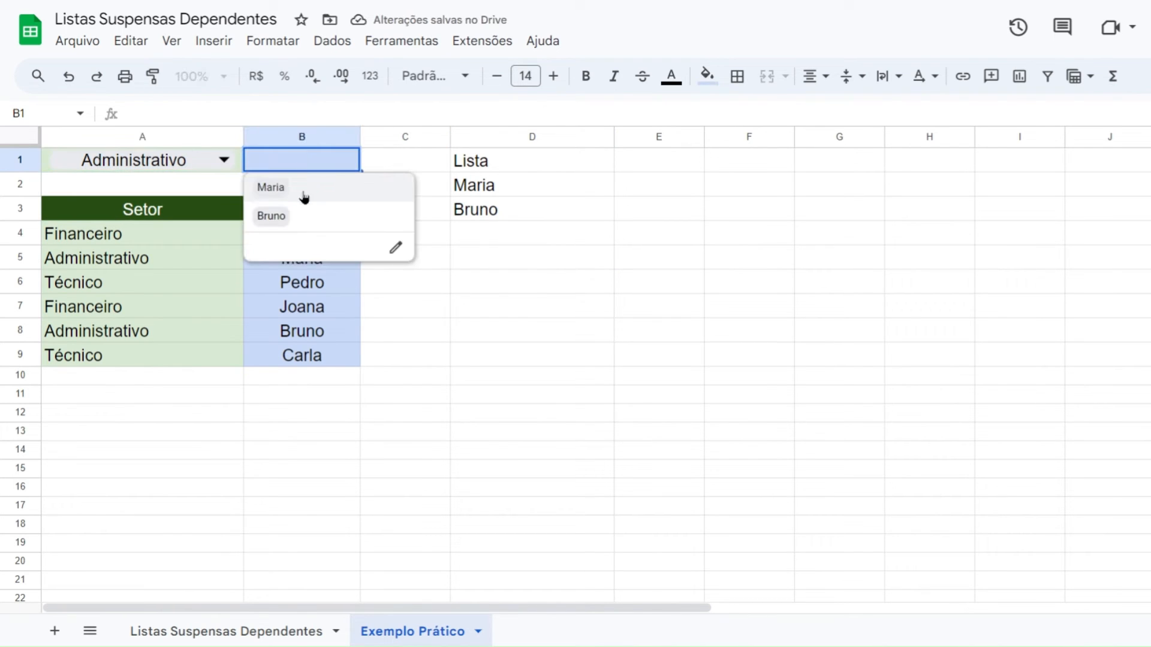
pyautogui.click(441, 311)
pyautogui.moveTo(235, 262); pyautogui.dragTo(269, 259)
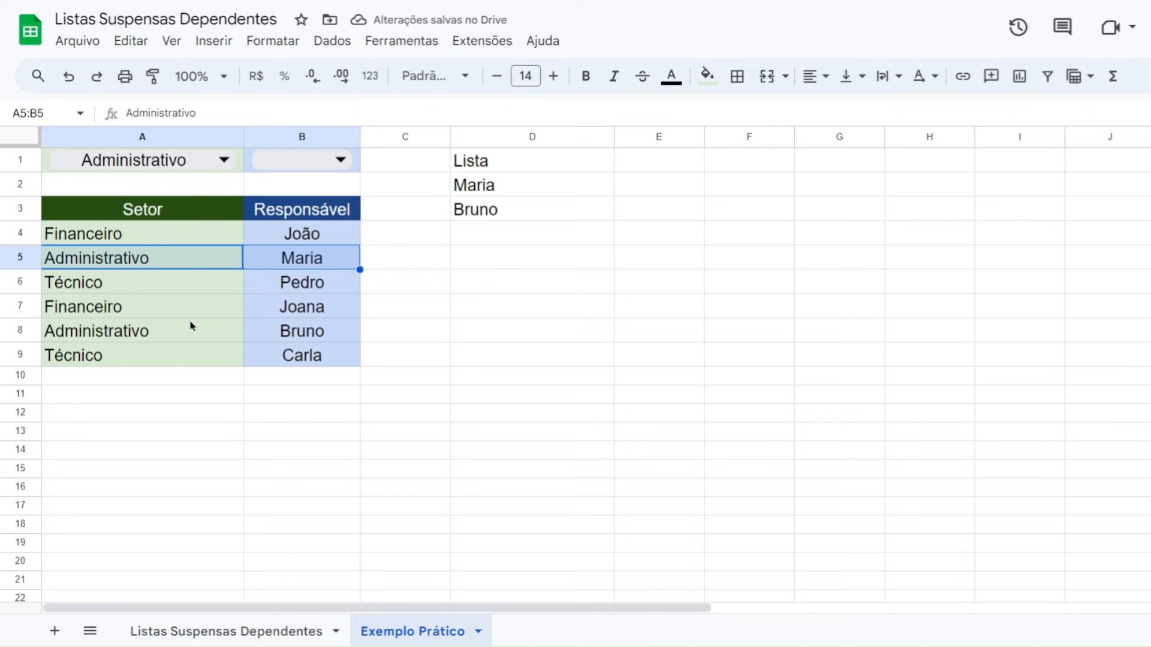
pyautogui.moveTo(205, 330); pyautogui.dragTo(252, 329)
# Step: Set the sector in A1 to Técnico and choose the first listed person in B1
pyautogui.click(228, 160)
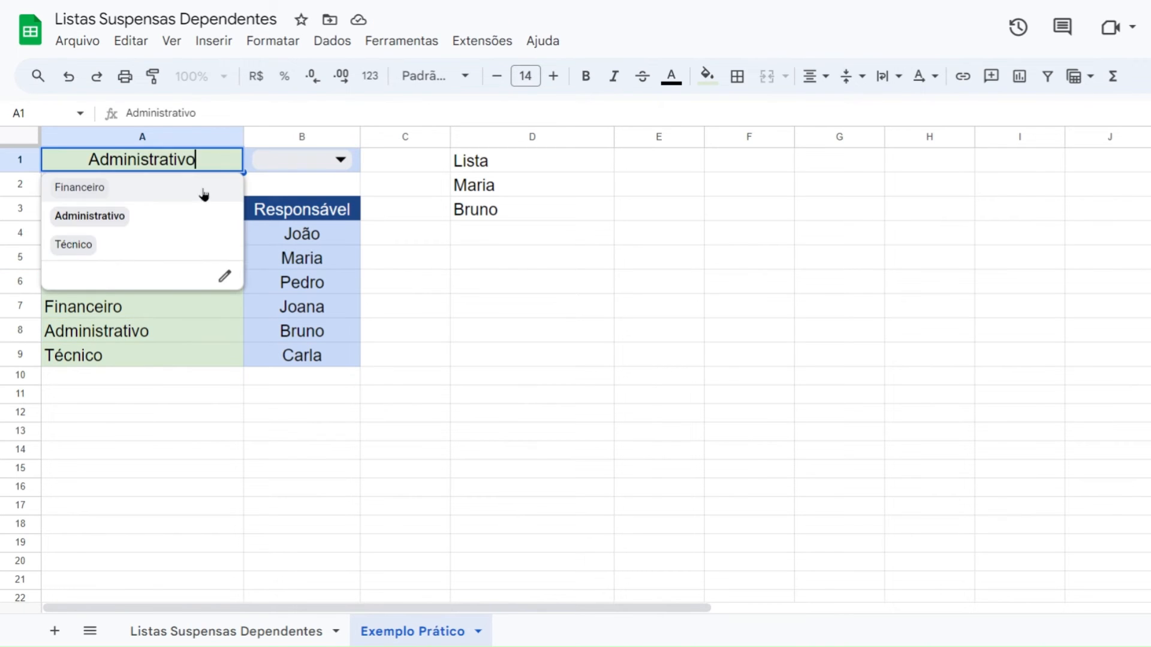
pyautogui.click(151, 243)
pyautogui.click(339, 160)
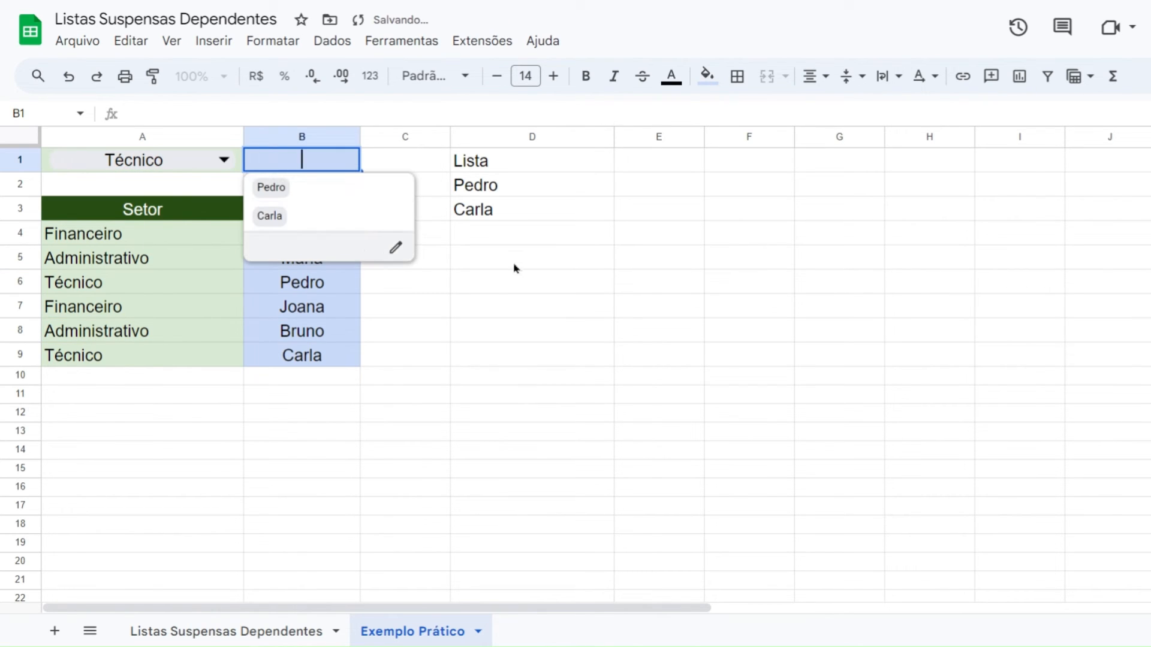
pyautogui.click(271, 188)
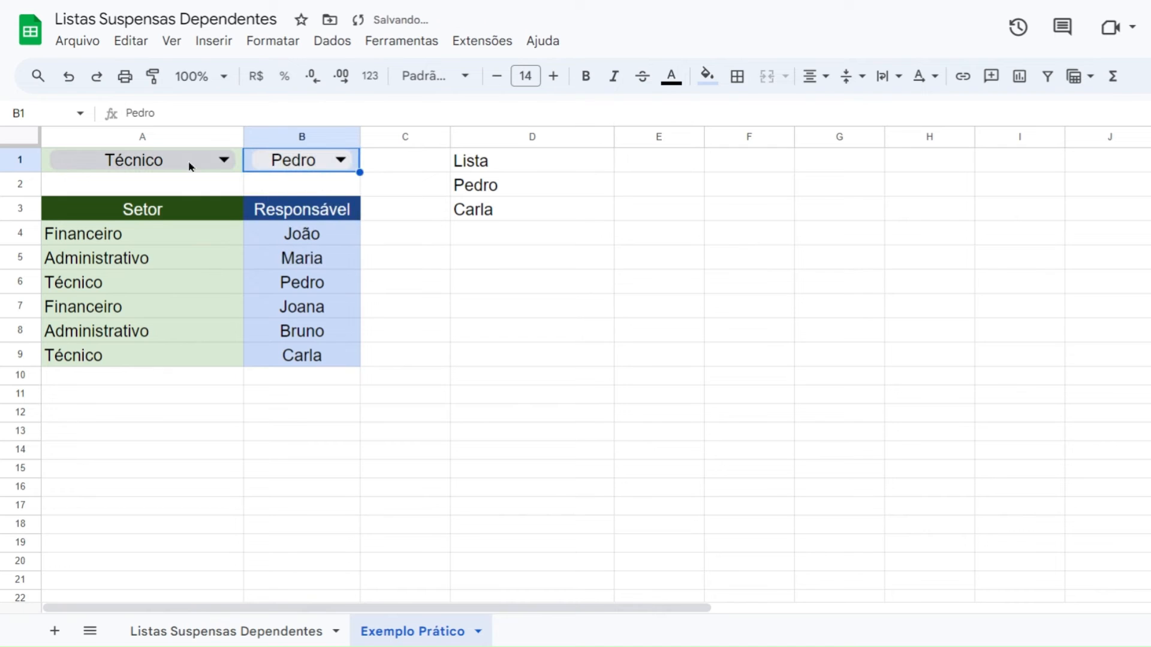
# Step: Set the sector in A1 to Administrativo and choose the first listed person in B1
pyautogui.click(144, 160)
pyautogui.click(108, 217)
pyautogui.click(305, 160)
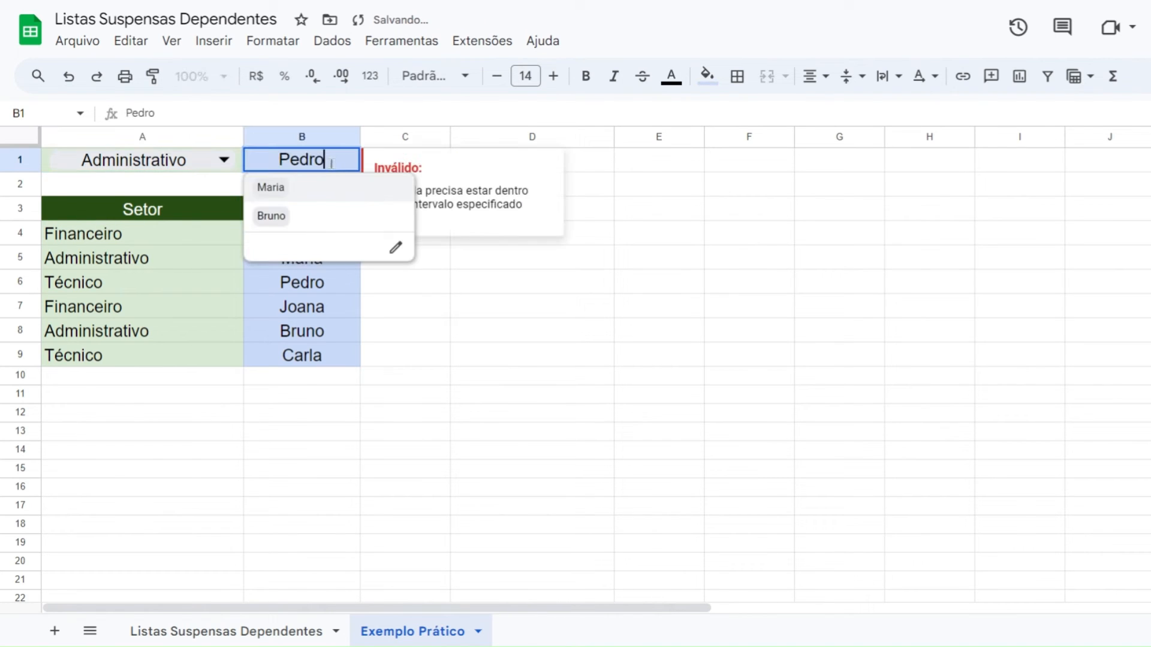
pyautogui.click(290, 200)
pyautogui.click(476, 291)
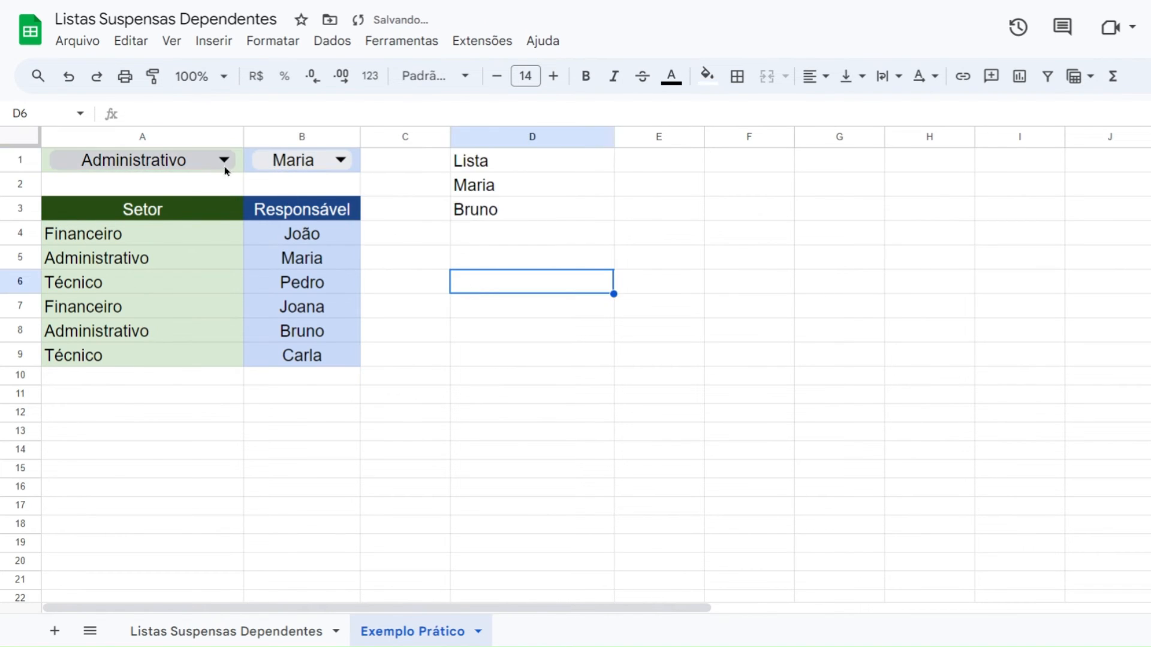
# Step: Set the sector in A1 to Financeiro and check the validation note on B1
pyautogui.click(144, 160)
pyautogui.click(142, 190)
pyautogui.click(514, 266)
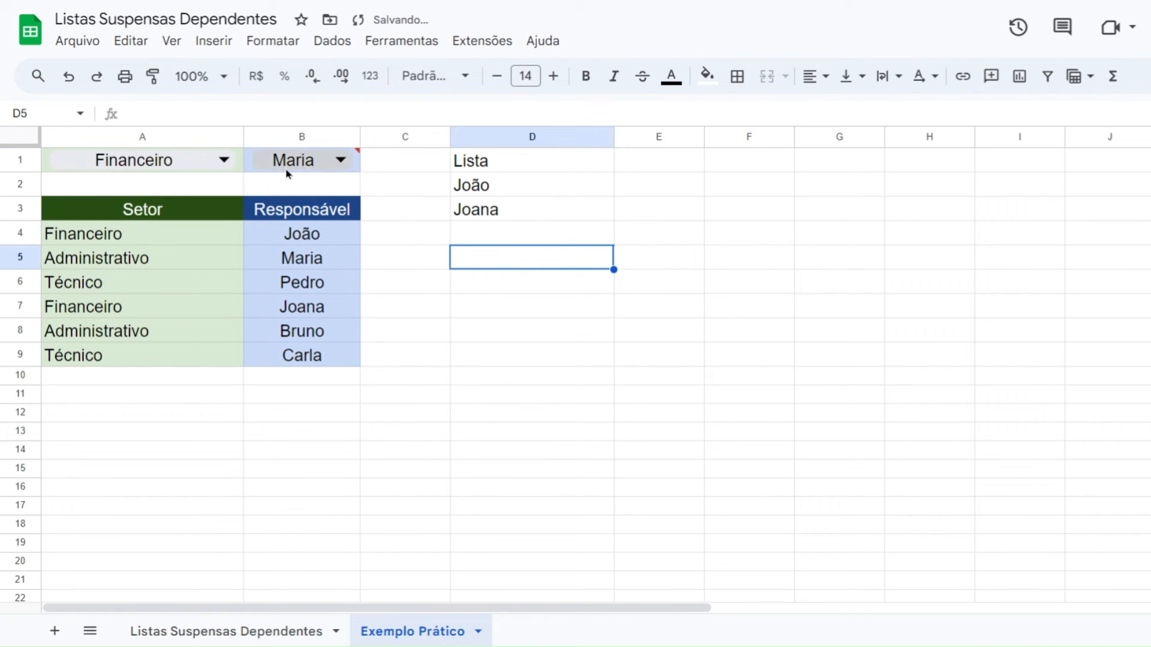
pyautogui.click(535, 306)
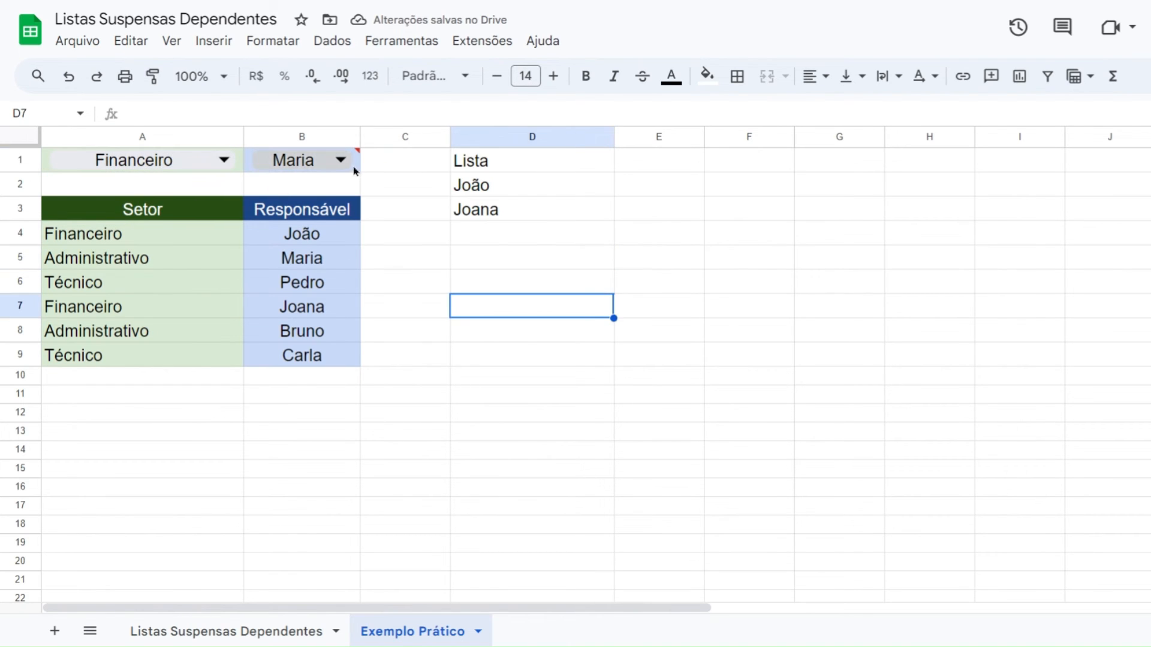
pyautogui.moveTo(359, 159)
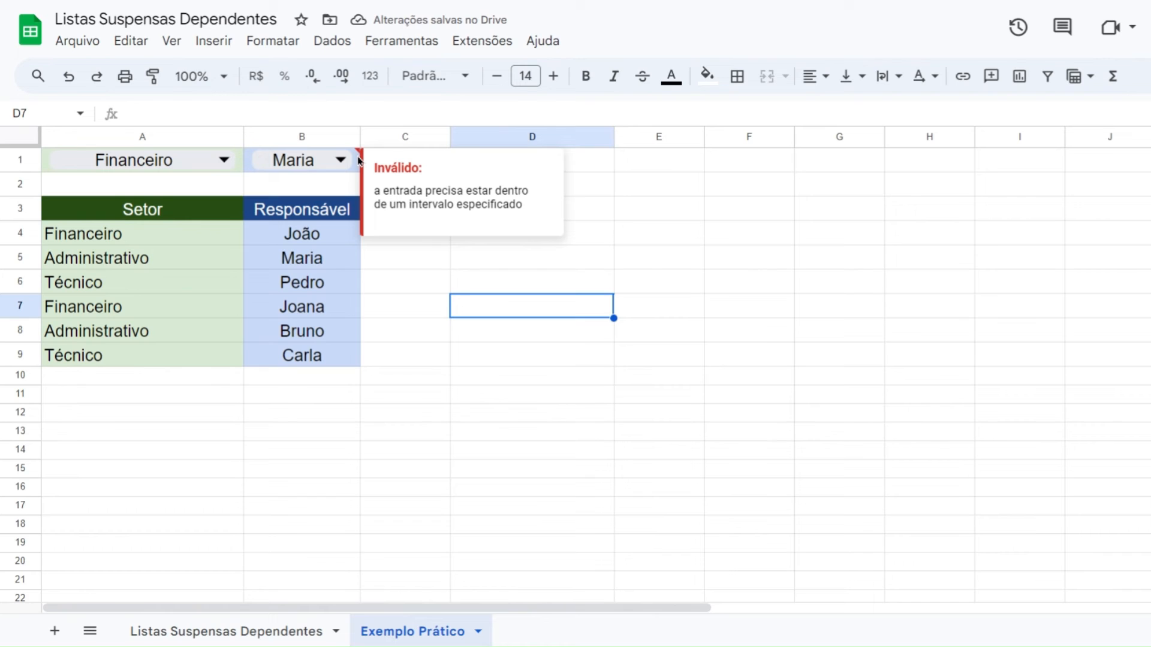
# Step: Replace the outdated person in B1 with the first name listed for Financeiro
pyautogui.click(340, 160)
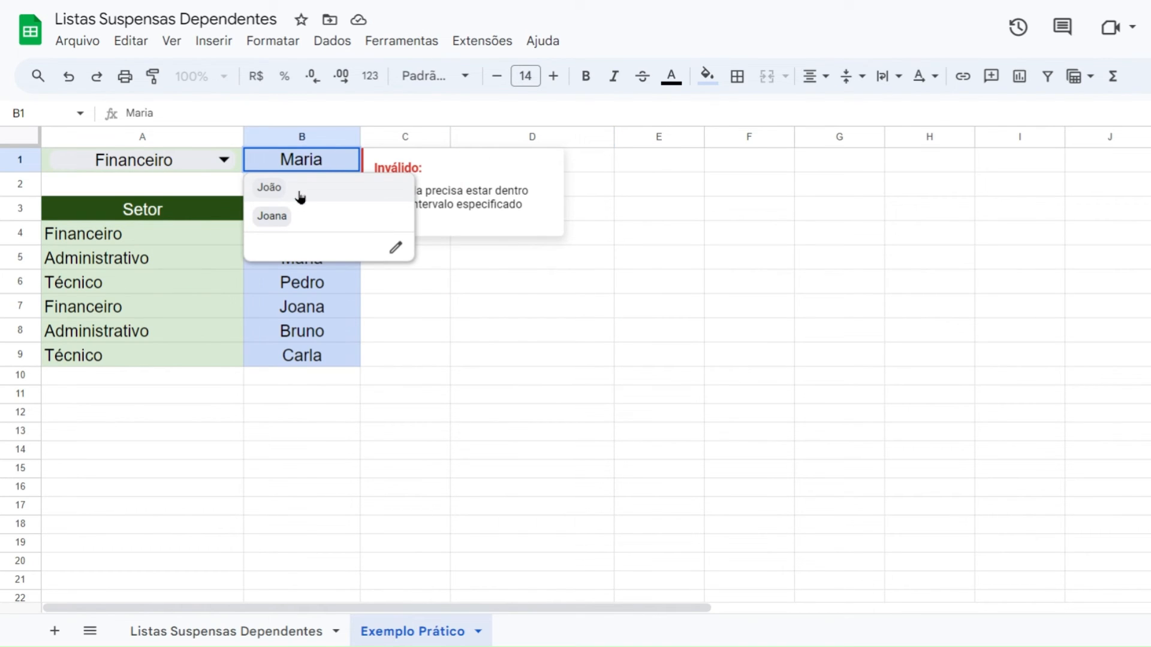
pyautogui.click(300, 196)
pyautogui.click(719, 304)
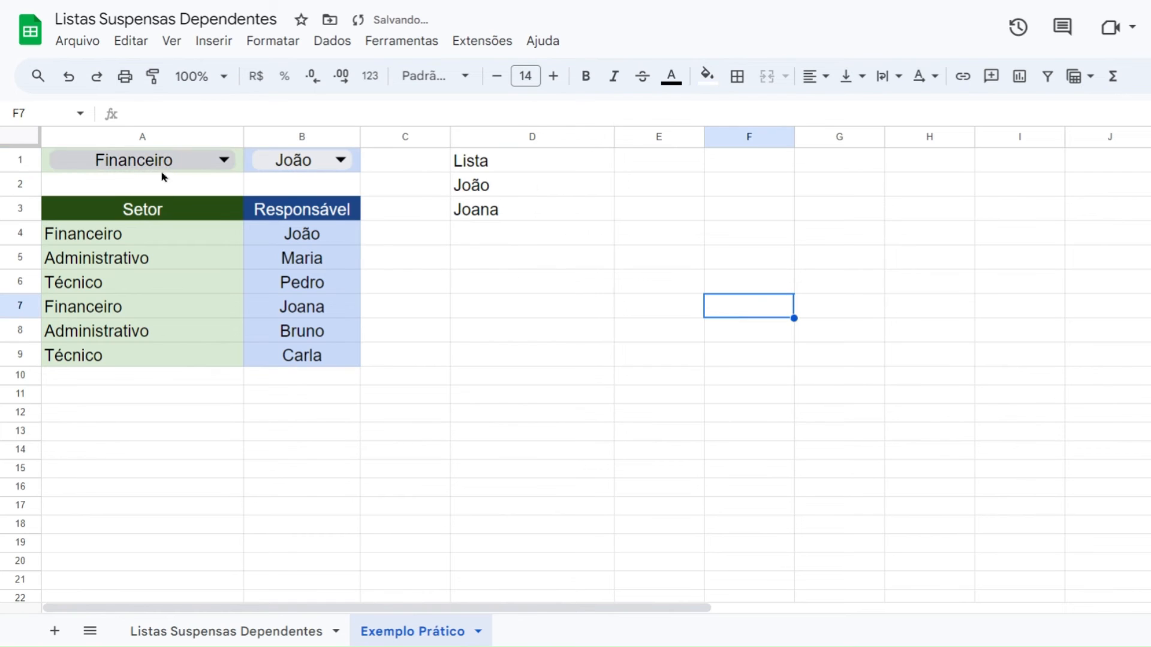
pyautogui.click(504, 267)
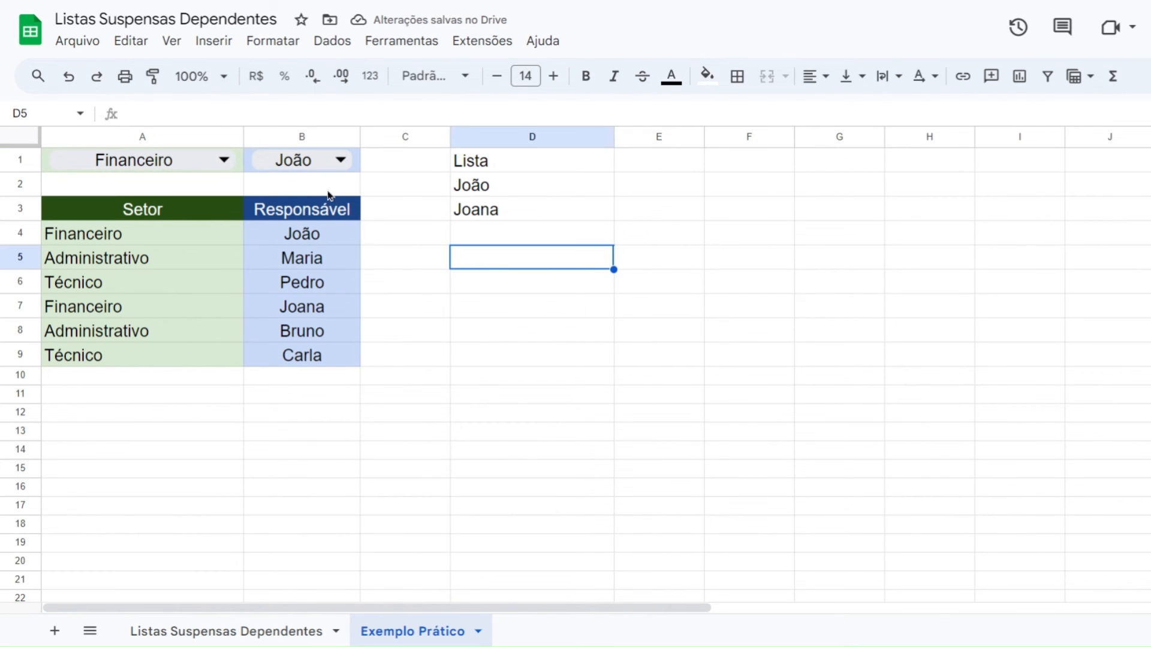
pyautogui.click(322, 186)
pyautogui.click(395, 171)
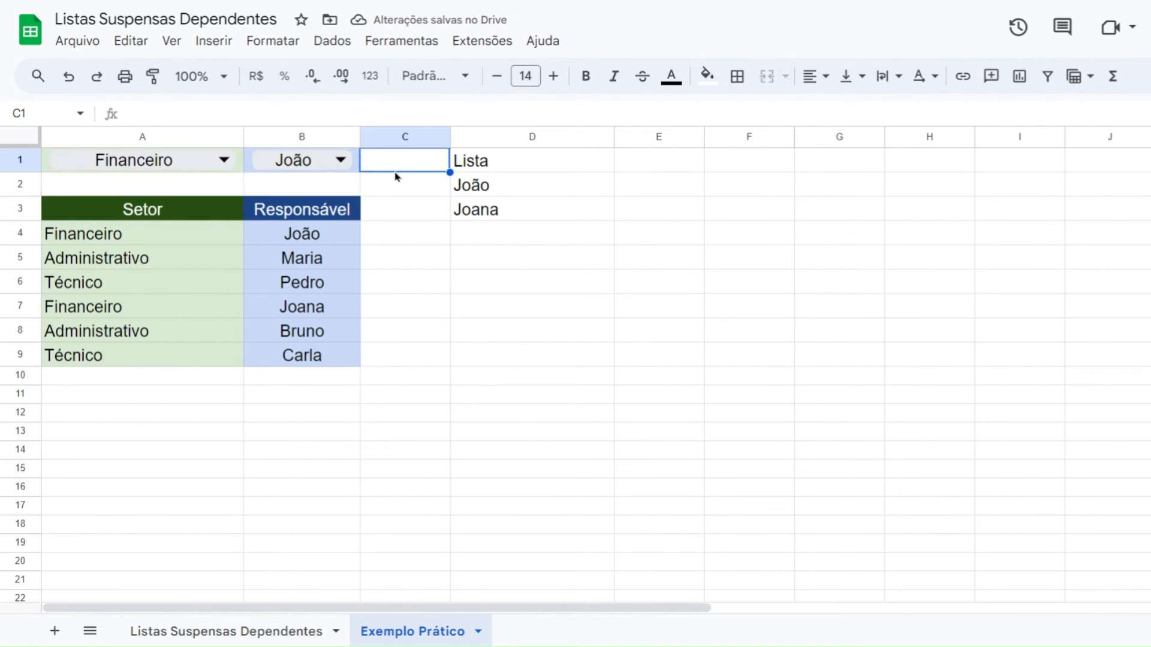
pyautogui.click(475, 185)
pyautogui.click(482, 170)
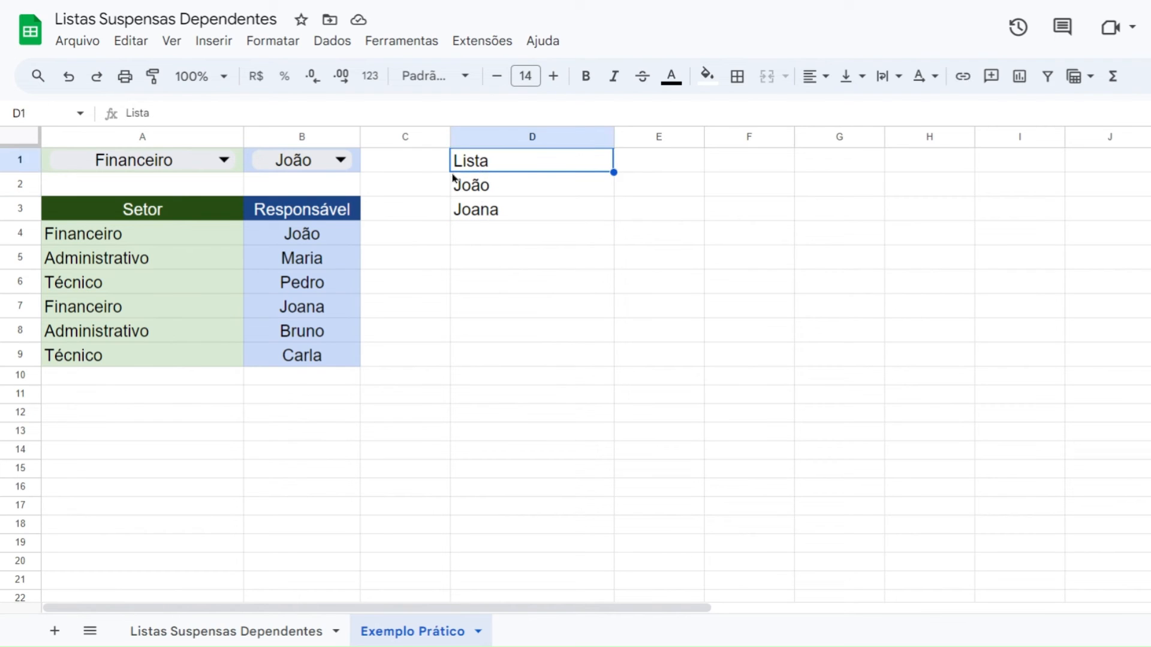
pyautogui.click(408, 167)
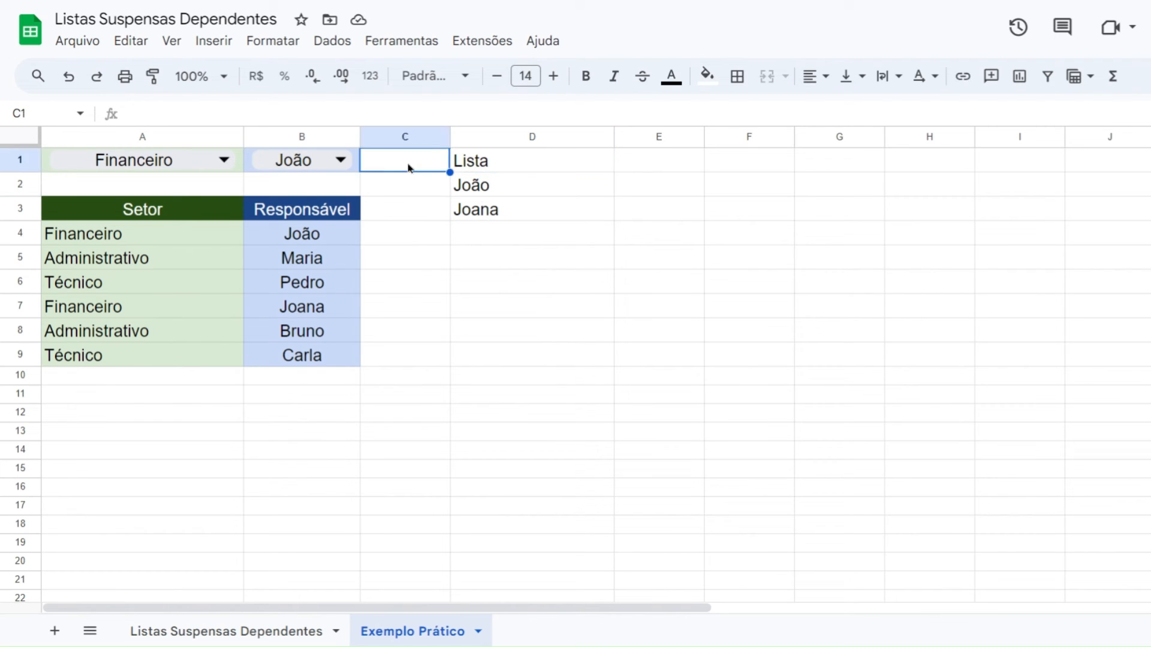
# Step: Switch to the Listas Suspensas Dependentes sheet to view its finished dropdown example
pyautogui.click(188, 632)
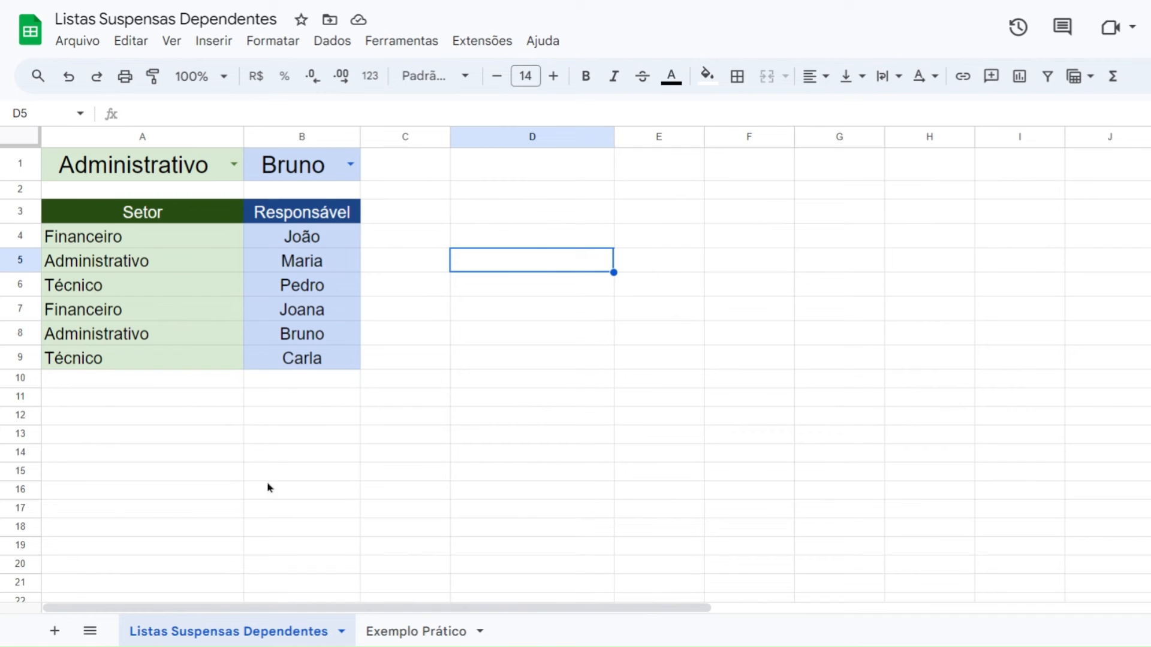
# Step: Examine where the helper list sits in column D, far below the sector table, on the finished example sheet
pyautogui.click(576, 219)
pyautogui.scroll(-2, 481, 272)
pyautogui.scroll(-5, 469, 281)
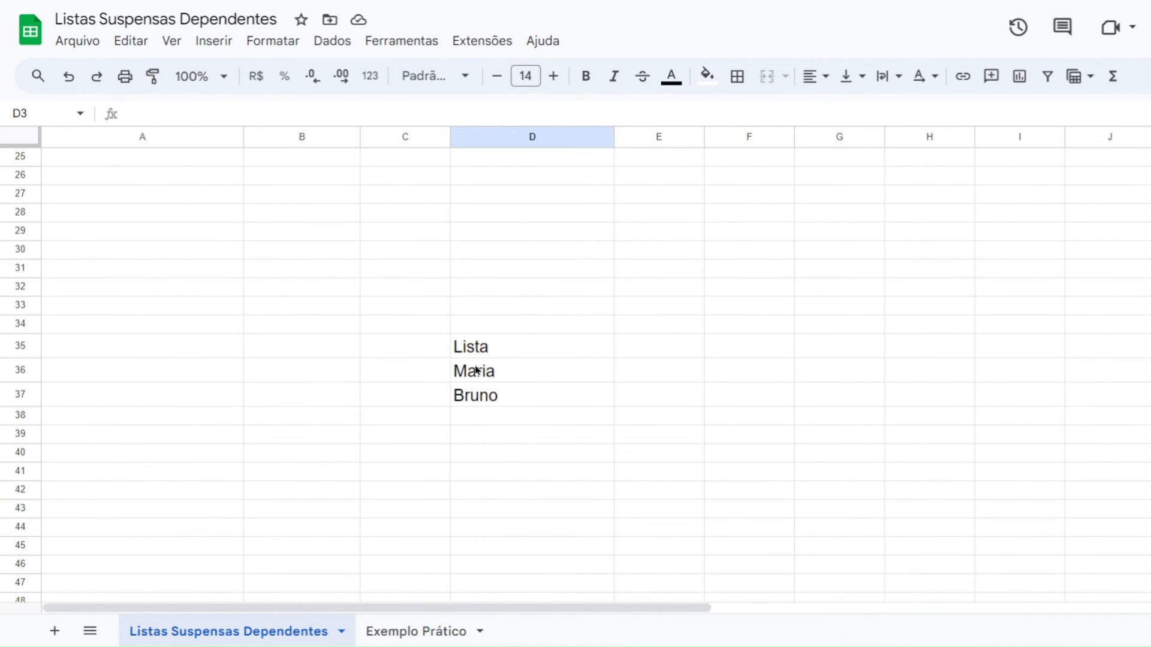
pyautogui.scroll(7, 480, 359)
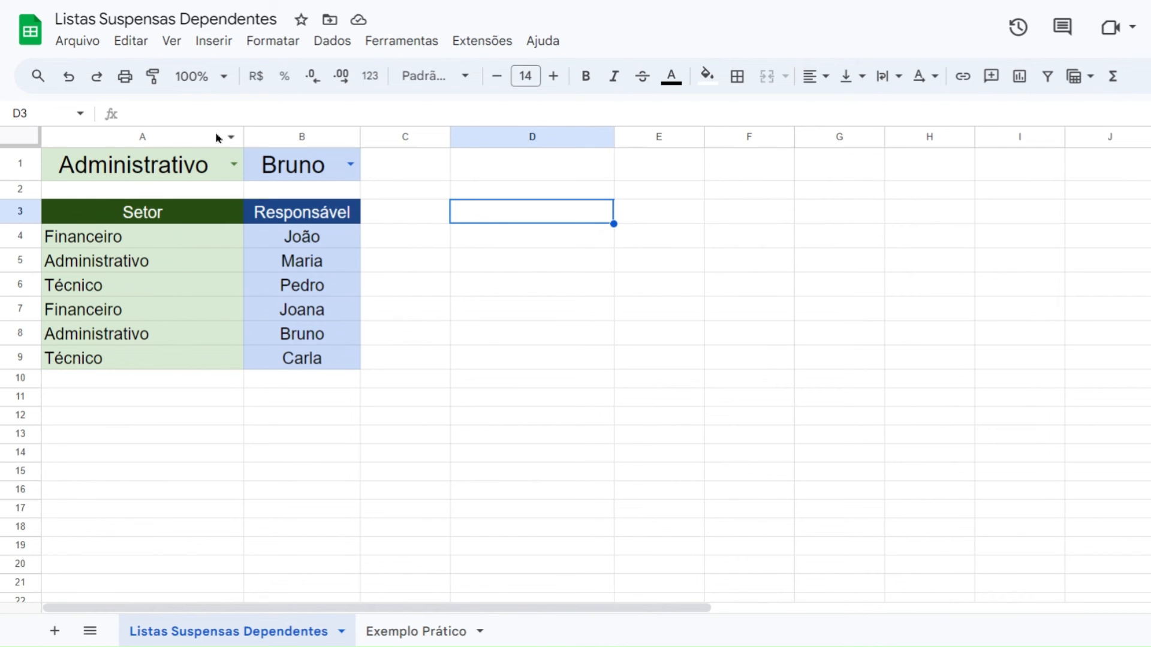
pyautogui.scroll(-7, 459, 218)
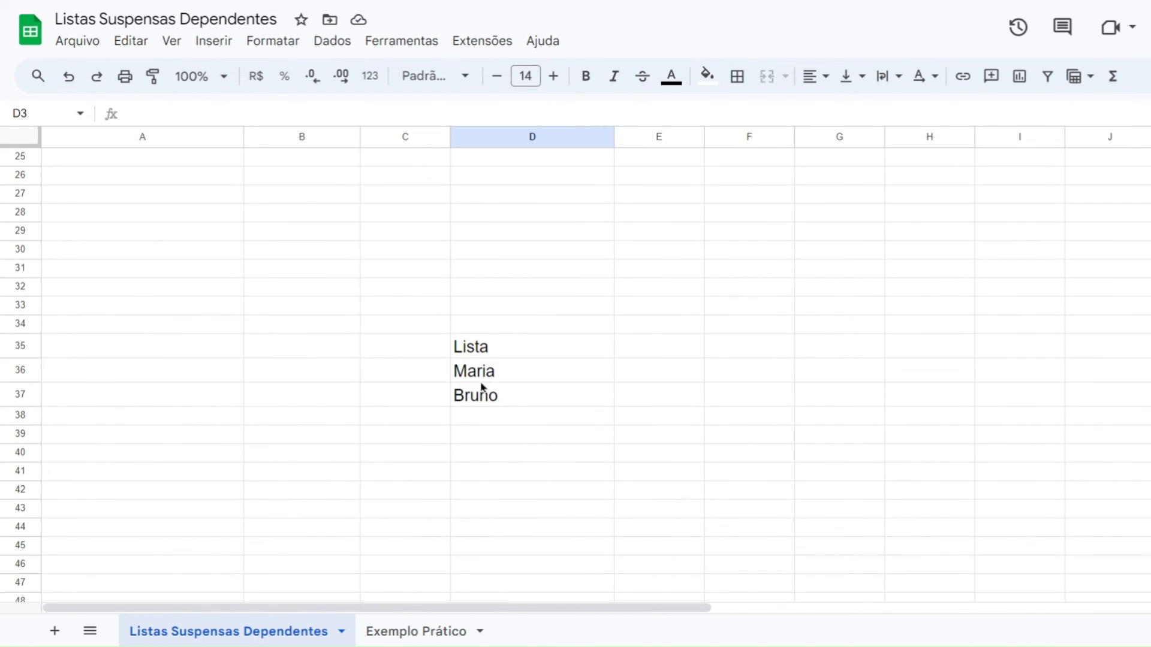
pyautogui.scroll(7, 489, 390)
pyautogui.scroll(-5, 445, 347)
pyautogui.scroll(6, 455, 354)
pyautogui.scroll(-8, 473, 384)
pyautogui.scroll(8, 508, 396)
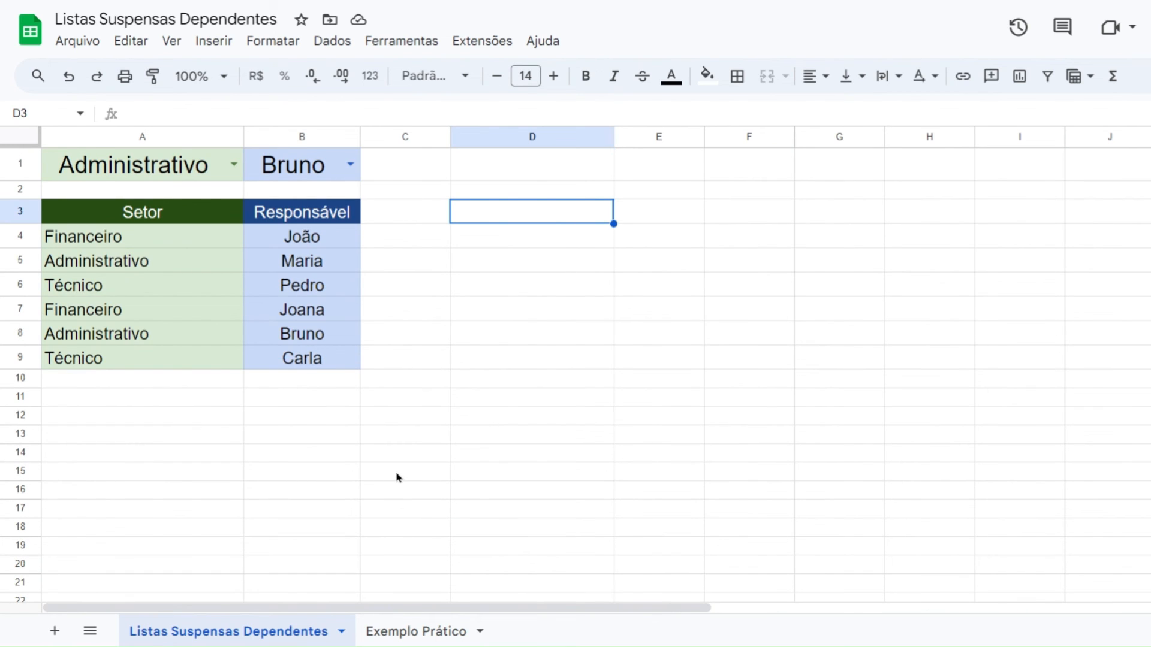
# Step: On the Exemplo Prático sheet, add row 10 to the table with sector Compras and a responsible person's first name
pyautogui.click(399, 630)
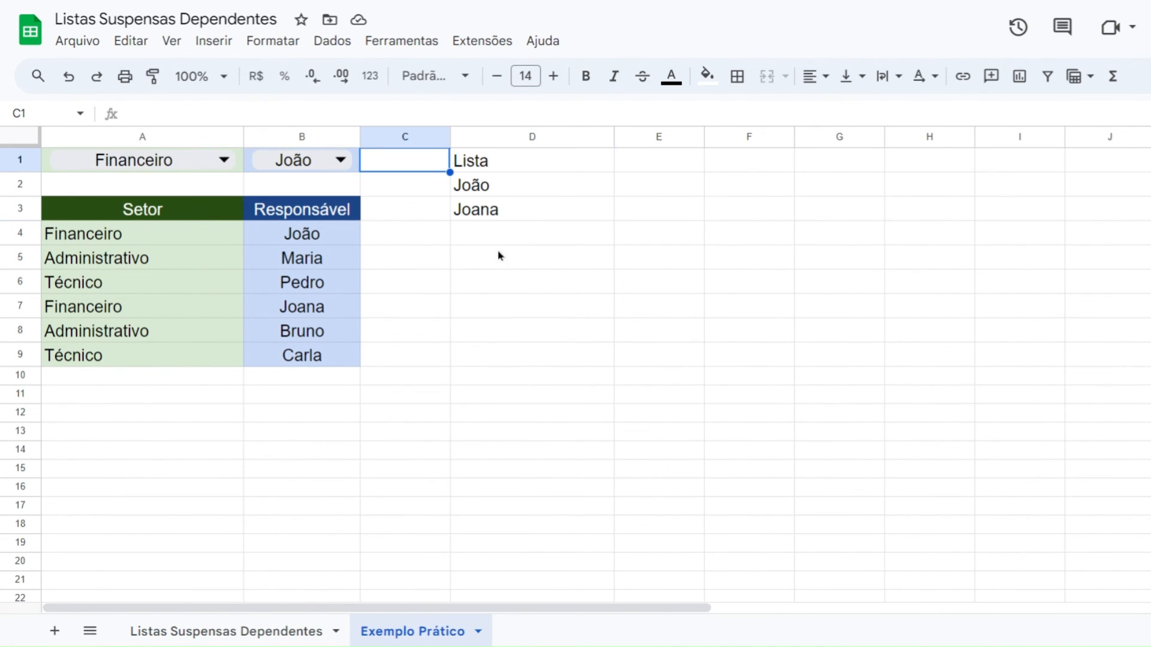
pyautogui.click(131, 382)
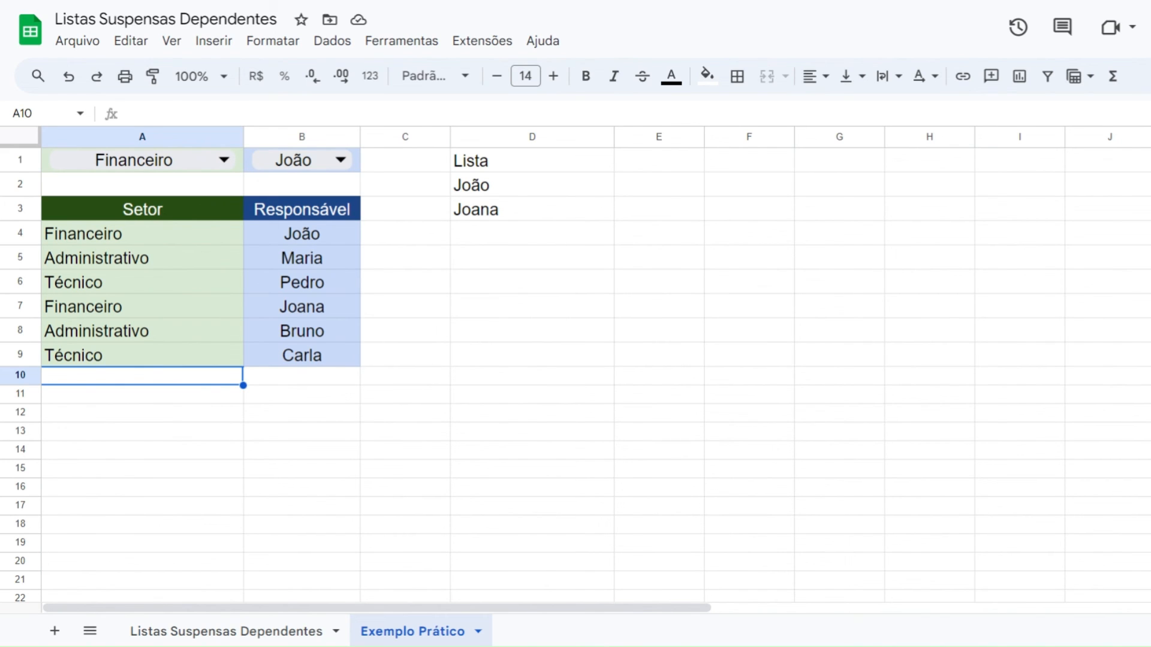
pyautogui.write('Compras')
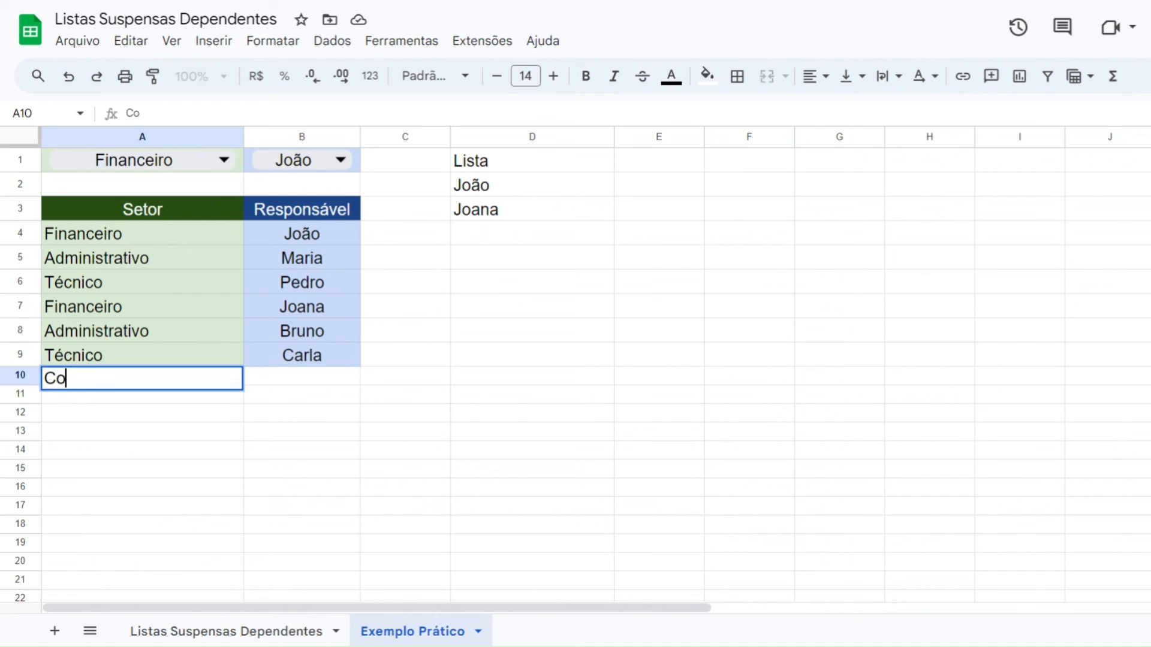
pyautogui.press('Return')
pyautogui.press('Up')
pyautogui.press('Right')
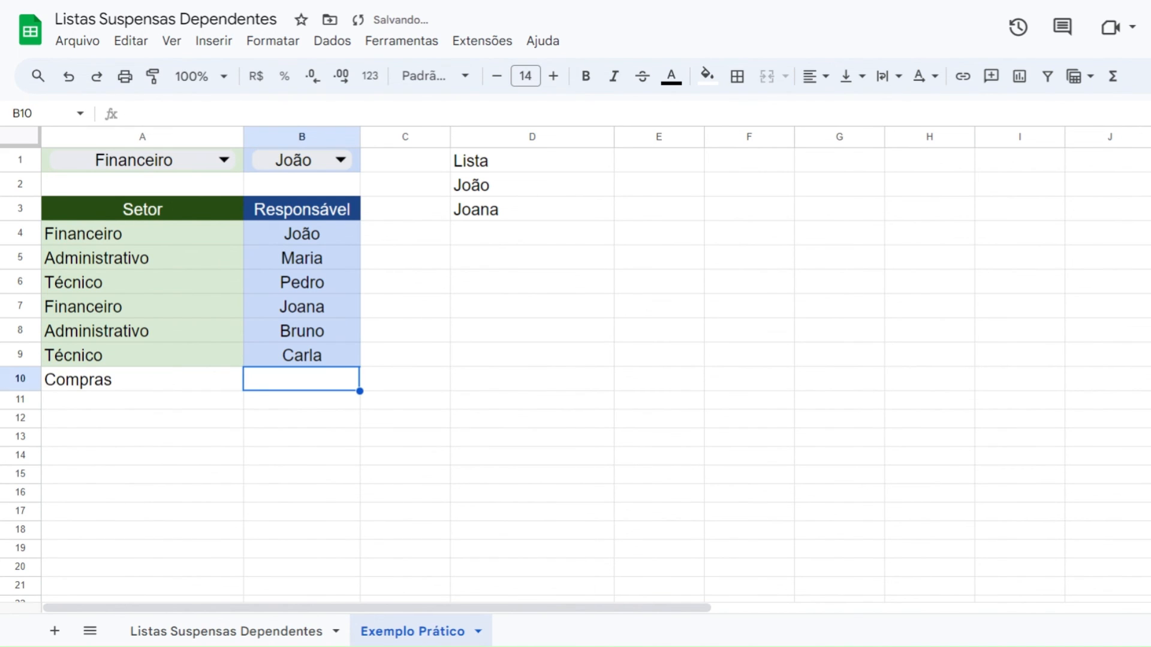
pyautogui.write('Julia')
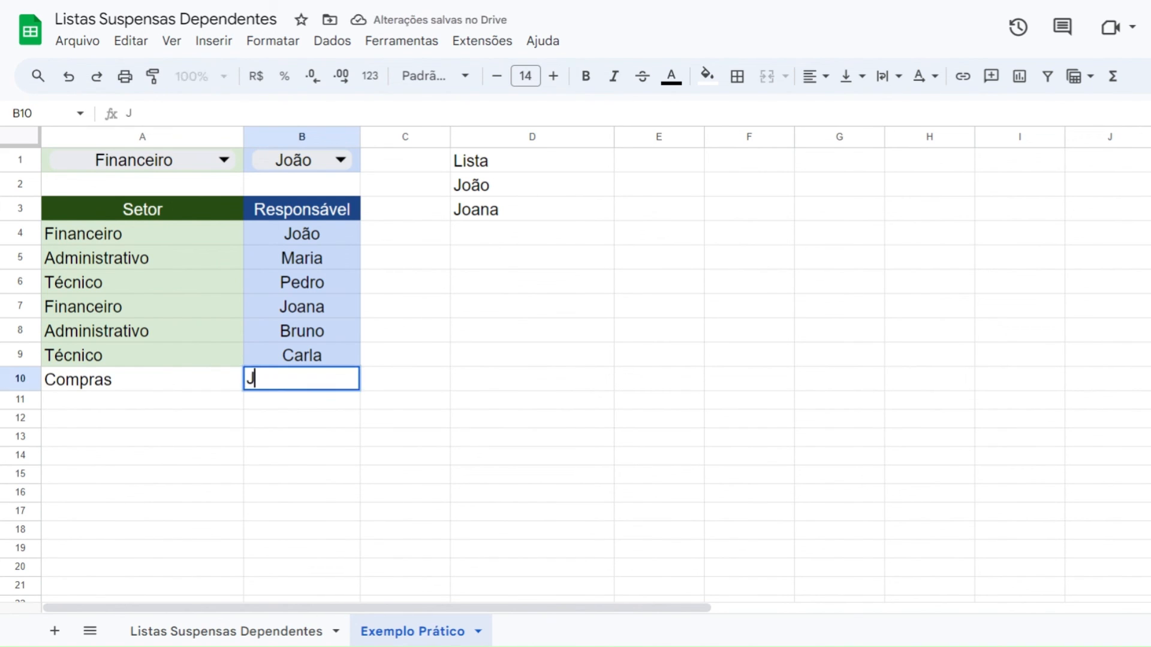
pyautogui.press('Return')
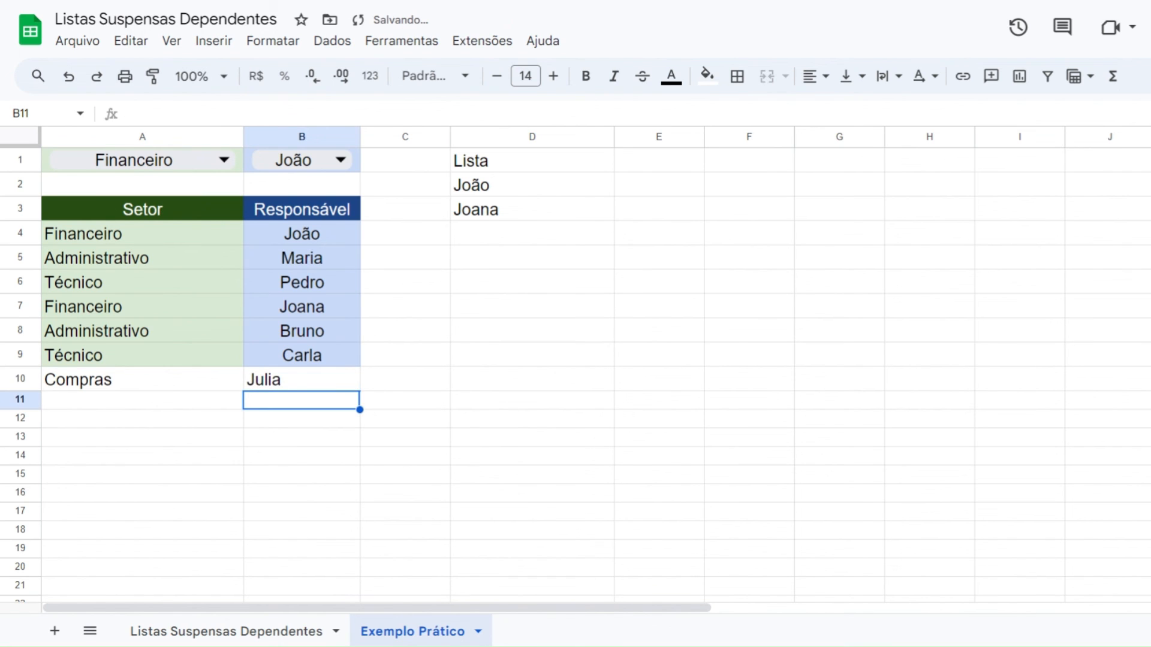
# Step: Add row 11 to the table with sector Vendas and a responsible person's first name
pyautogui.press('Left')
pyautogui.write('Vendas')
pyautogui.press('Return')
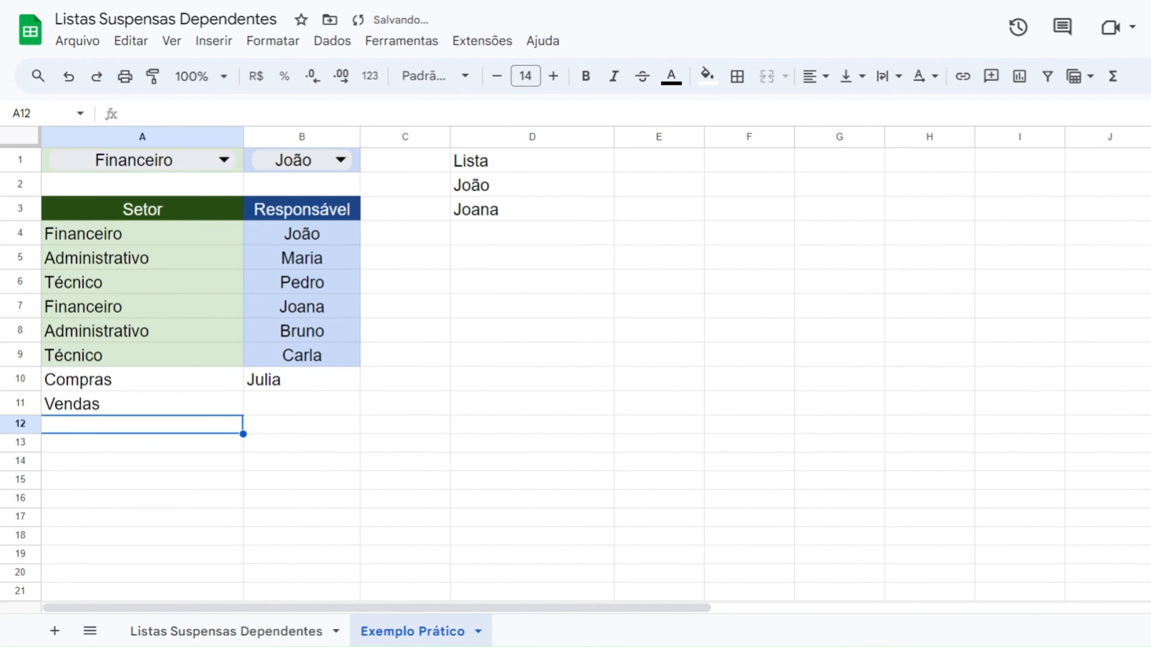
pyautogui.press('Up')
pyautogui.press('Right')
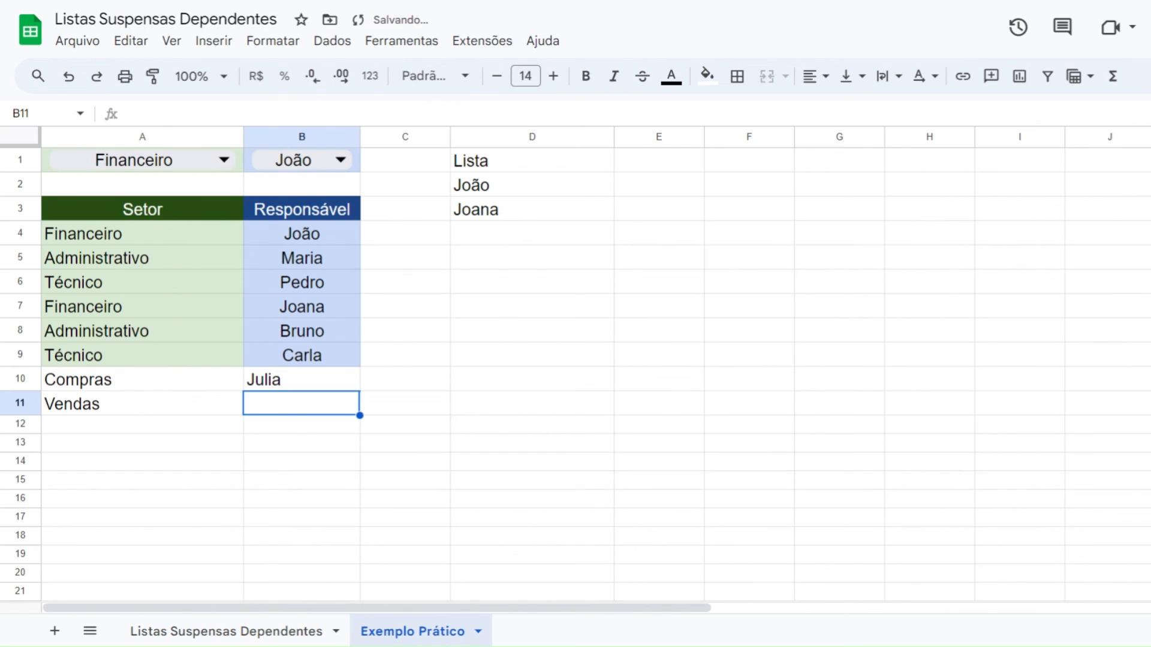
pyautogui.write('Vinícius')
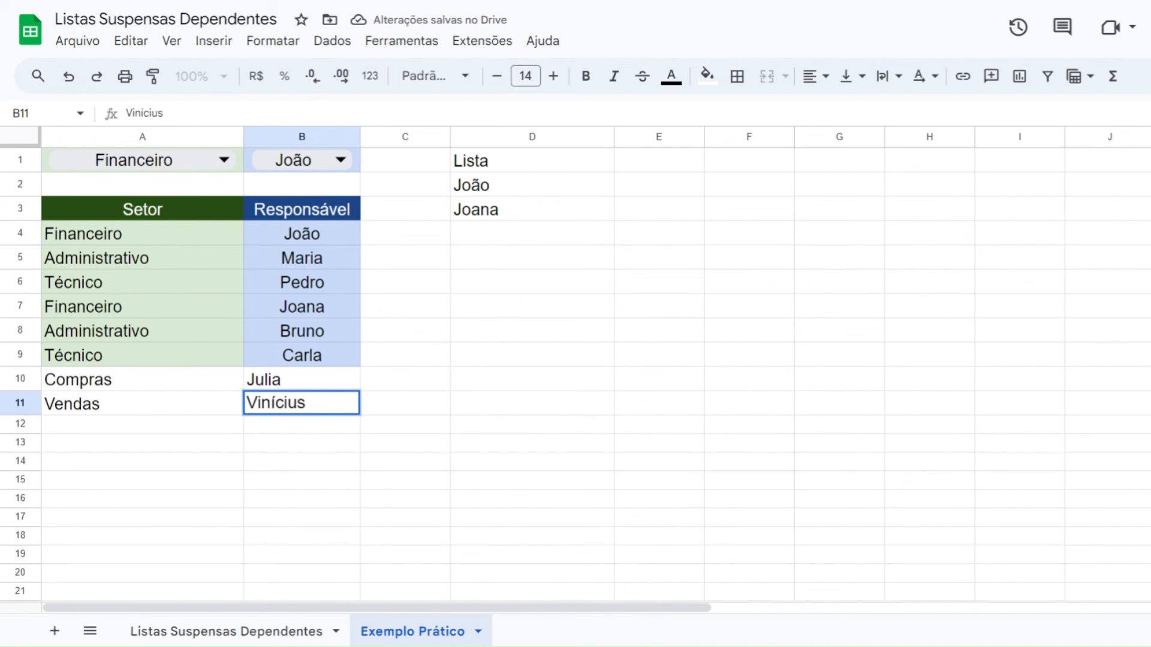
pyautogui.press('Return')
pyautogui.click(384, 410)
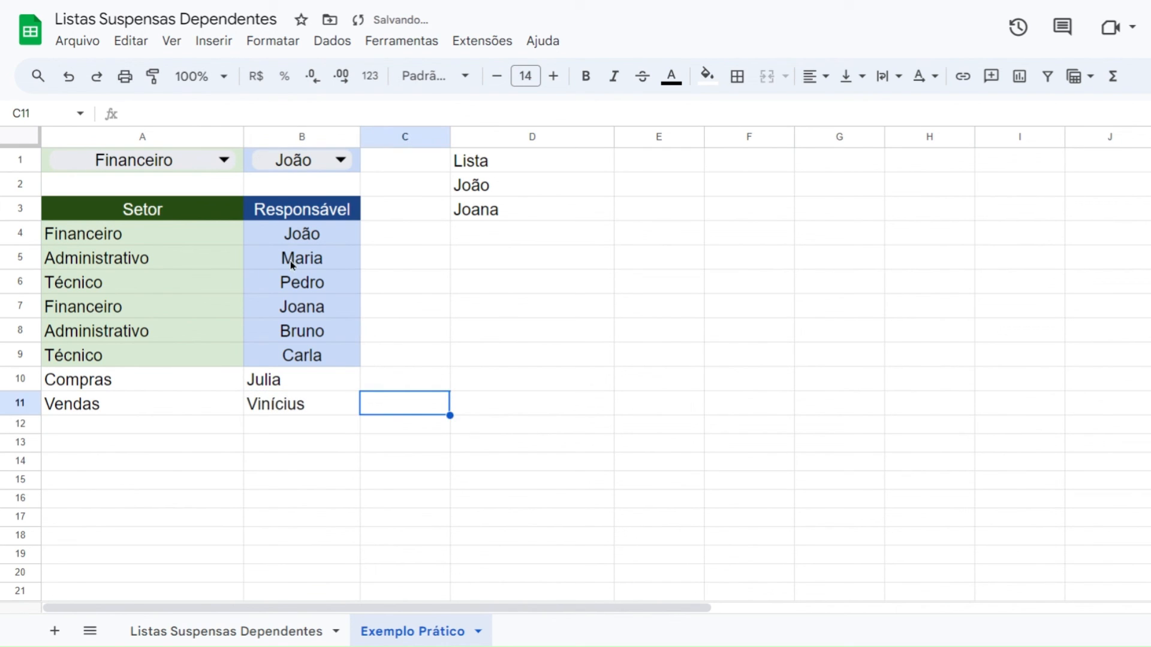
# Step: Set the sector in A1 to Compras and choose the listed person in B1
pyautogui.click(224, 160)
pyautogui.click(108, 278)
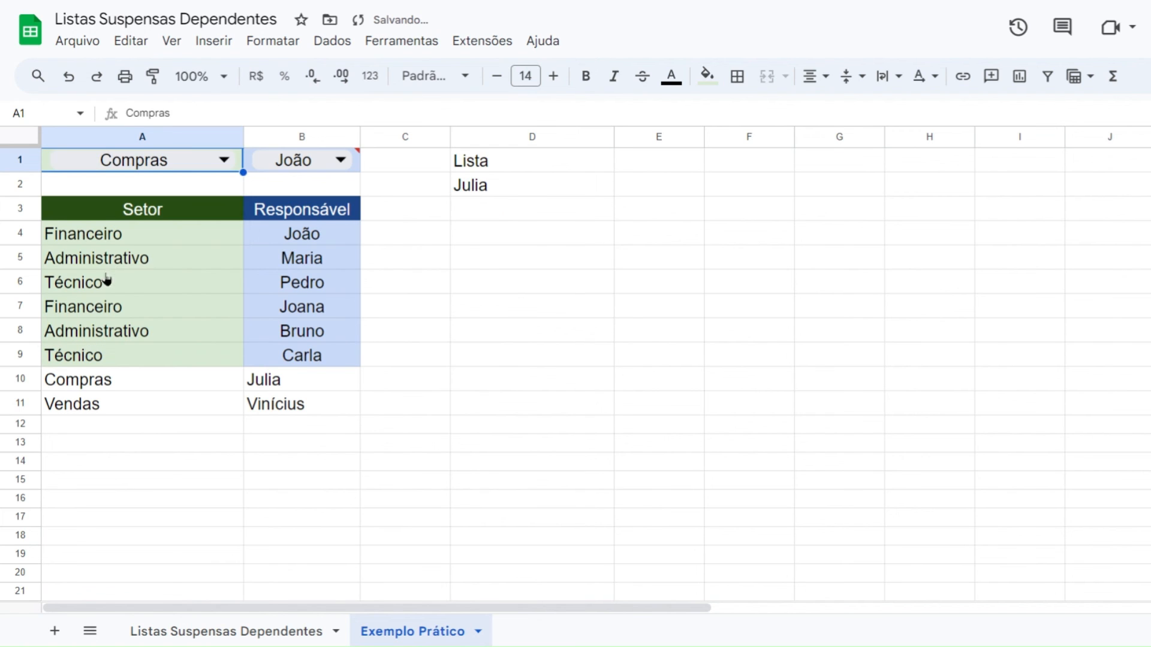
pyautogui.click(341, 161)
pyautogui.click(267, 187)
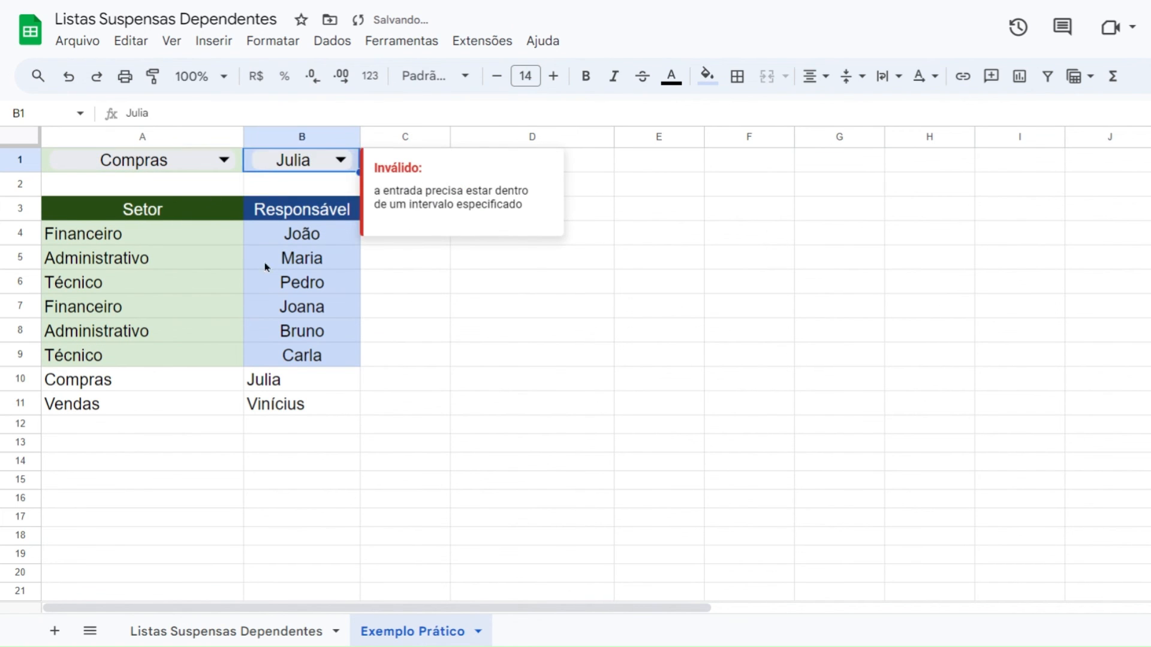
pyautogui.click(404, 330)
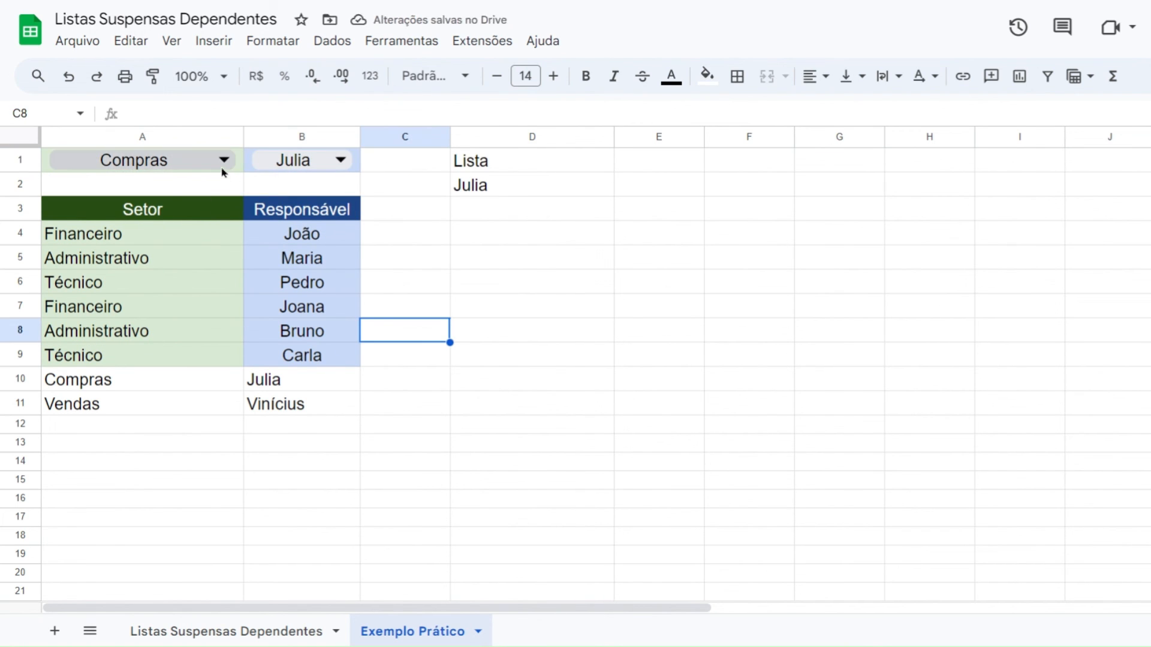
# Step: Clear the selected person from B1, keeping its dropdown
pyautogui.click(224, 160)
pyautogui.click(300, 180)
pyautogui.press('Up')
pyautogui.press('Delete')
pyautogui.press('Left')
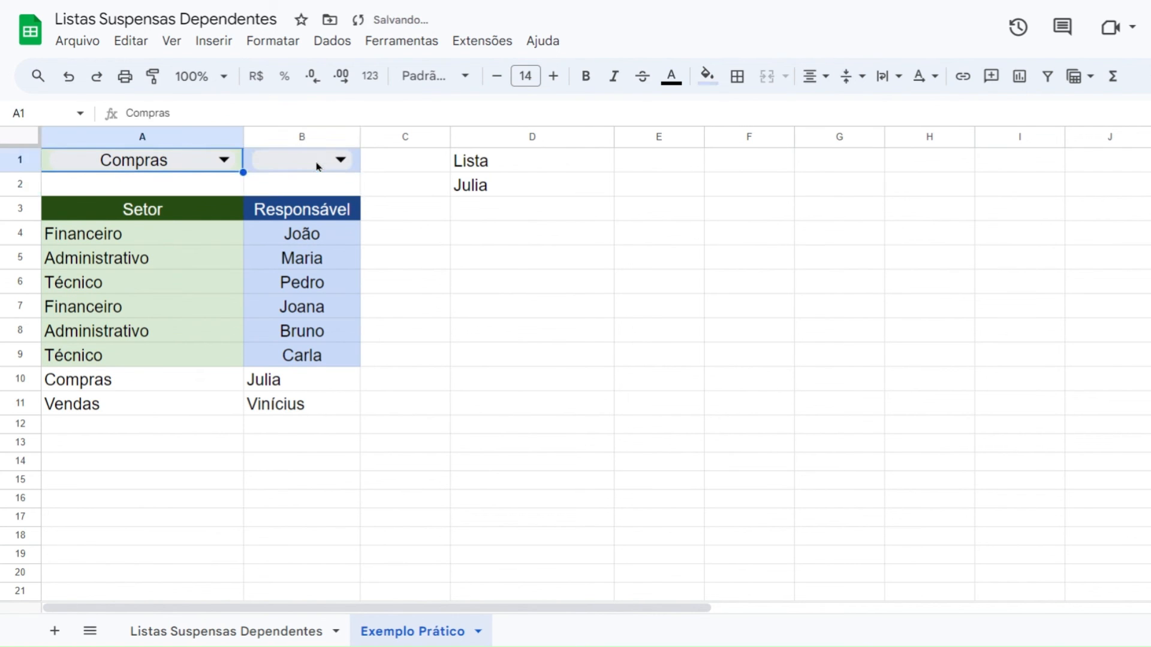
# Step: Set the sector in A1 to Vendas and check the choices offered in B1 without selecting one
pyautogui.click(206, 166)
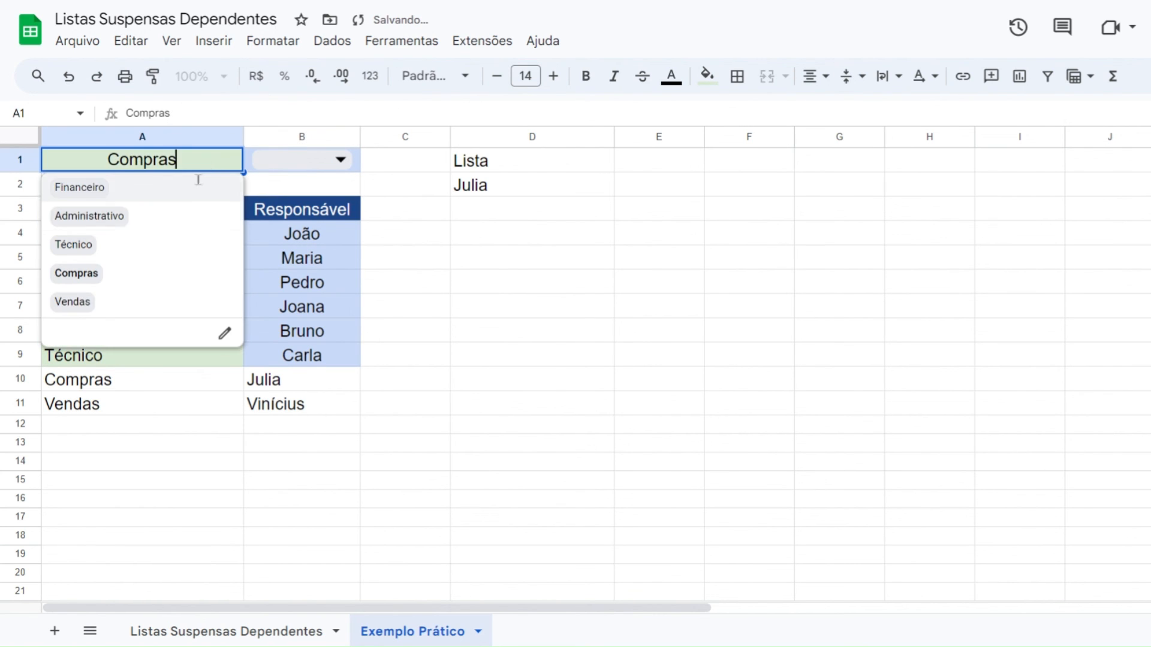
pyautogui.click(81, 309)
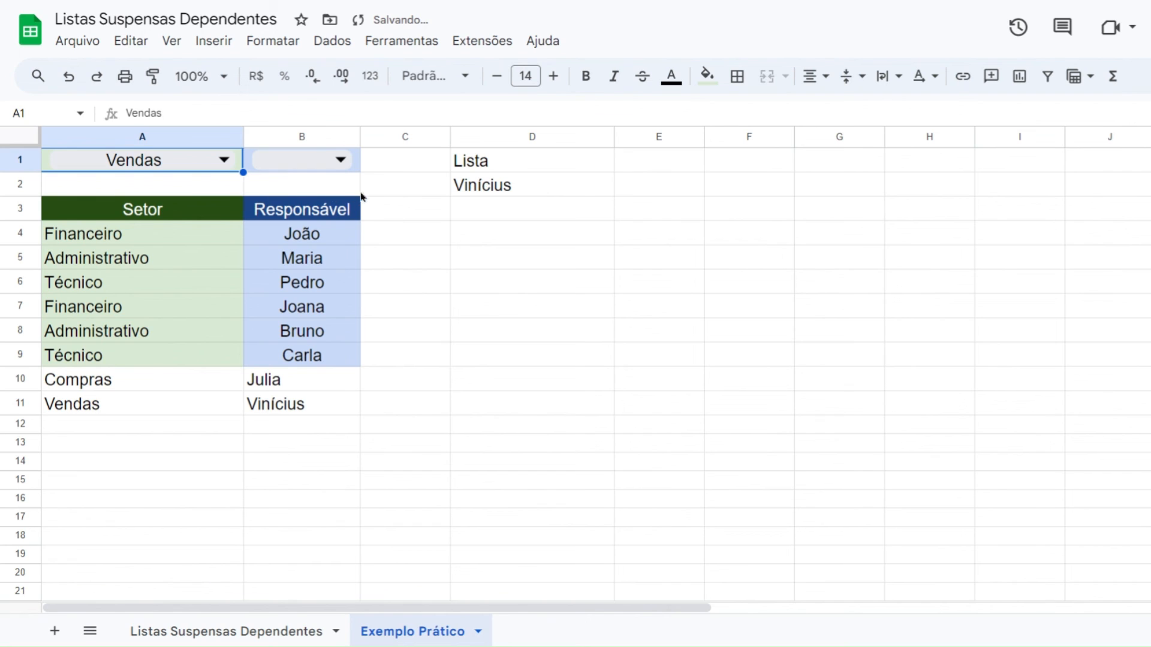
pyautogui.click(341, 159)
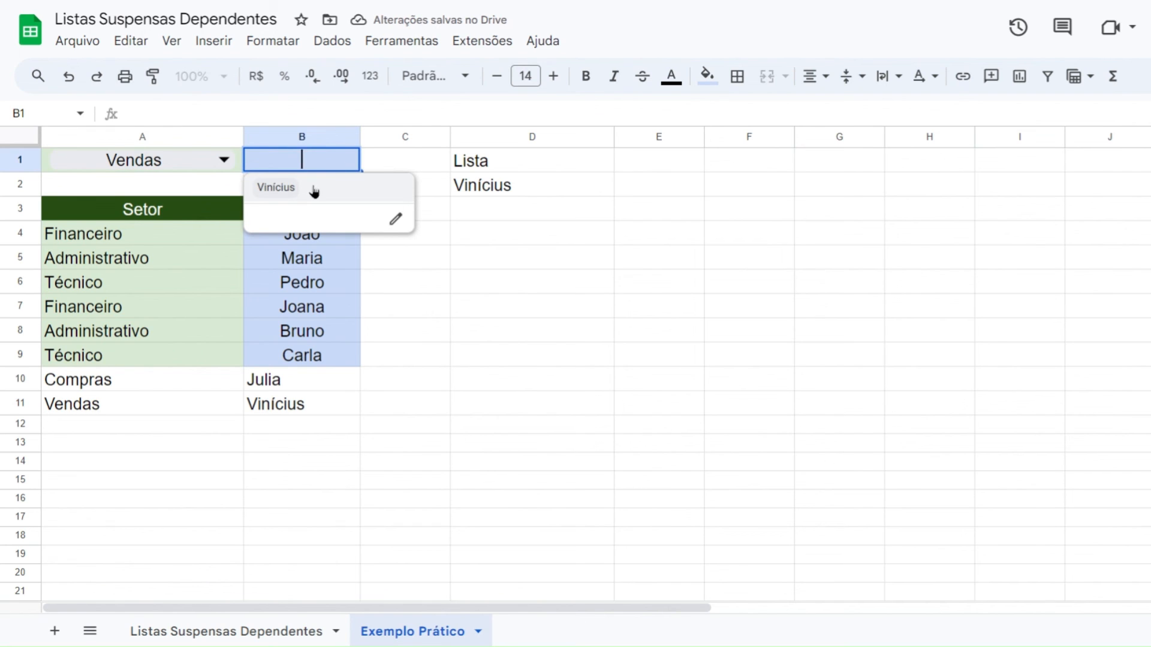
pyautogui.click(396, 170)
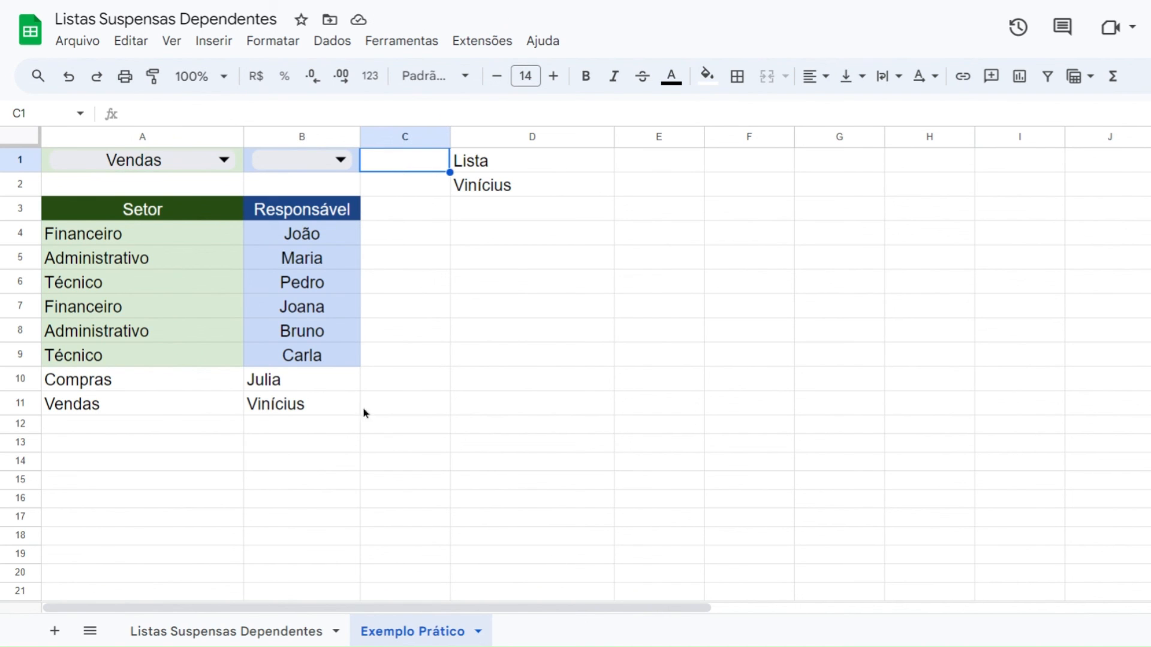